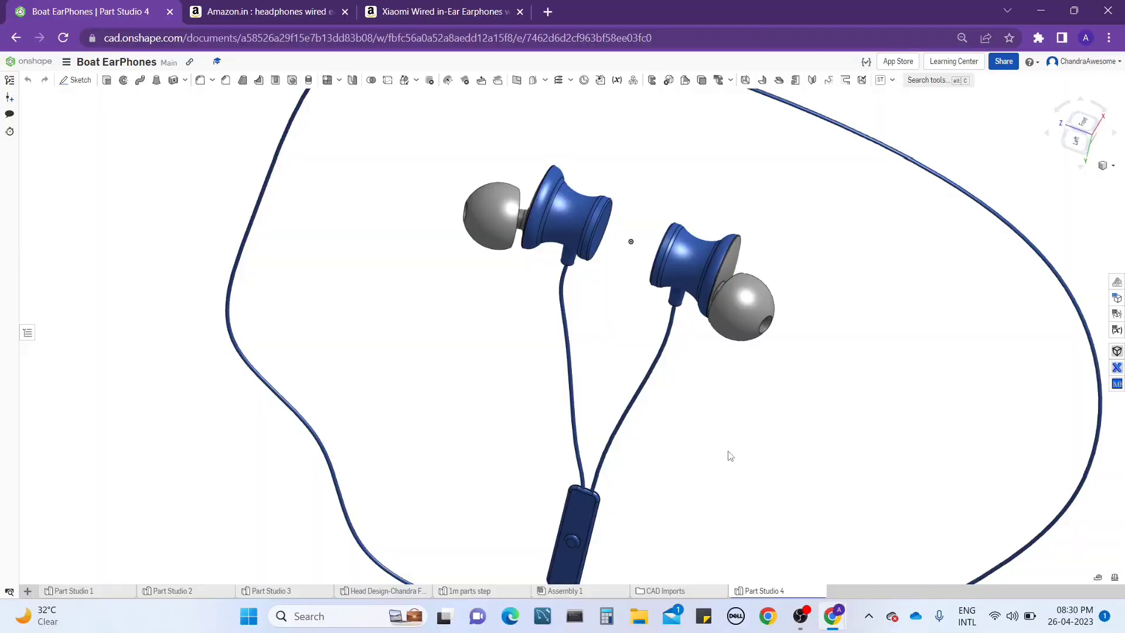
Examine the finished earphone model from several angles, including the ear tips, housings, cable stems and cord
{"action": "scroll", "coordinate": [673, 359], "scroll_direction": "down", "scroll_amount": 3}
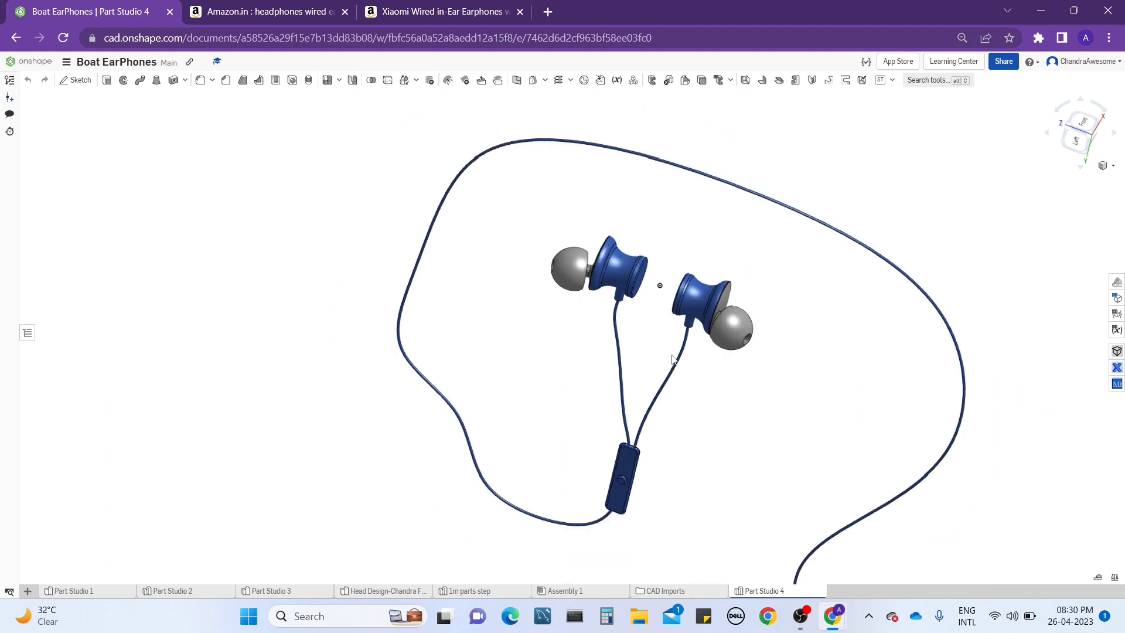
{"action": "scroll", "coordinate": [811, 292], "scroll_direction": "up", "scroll_amount": 3}
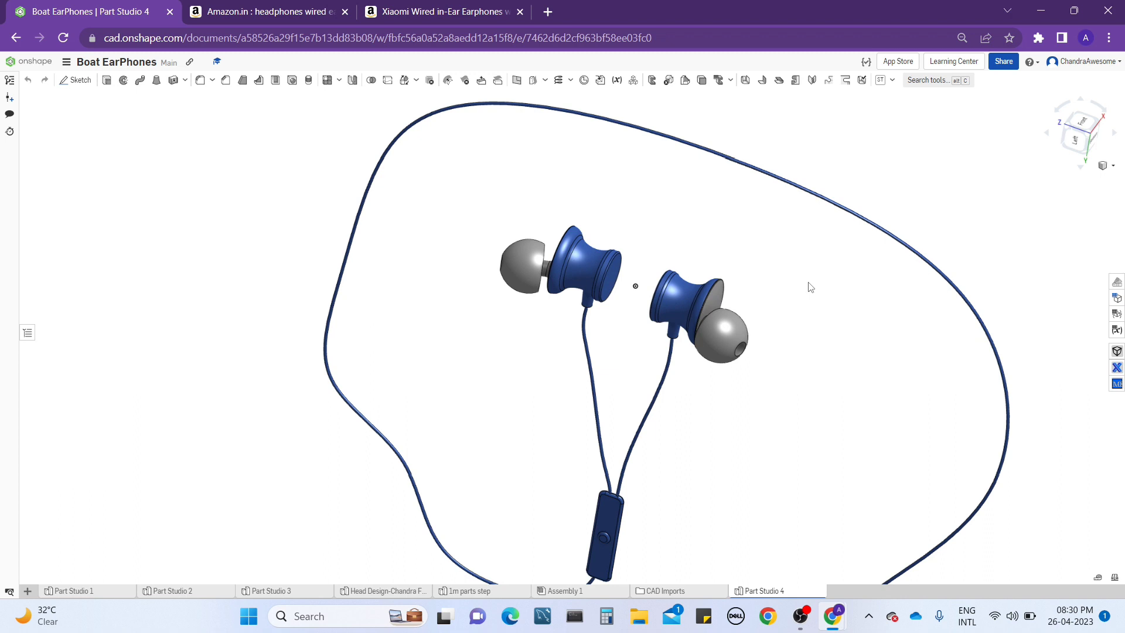
{"action": "scroll", "coordinate": [627, 287], "scroll_direction": "up", "scroll_amount": 5}
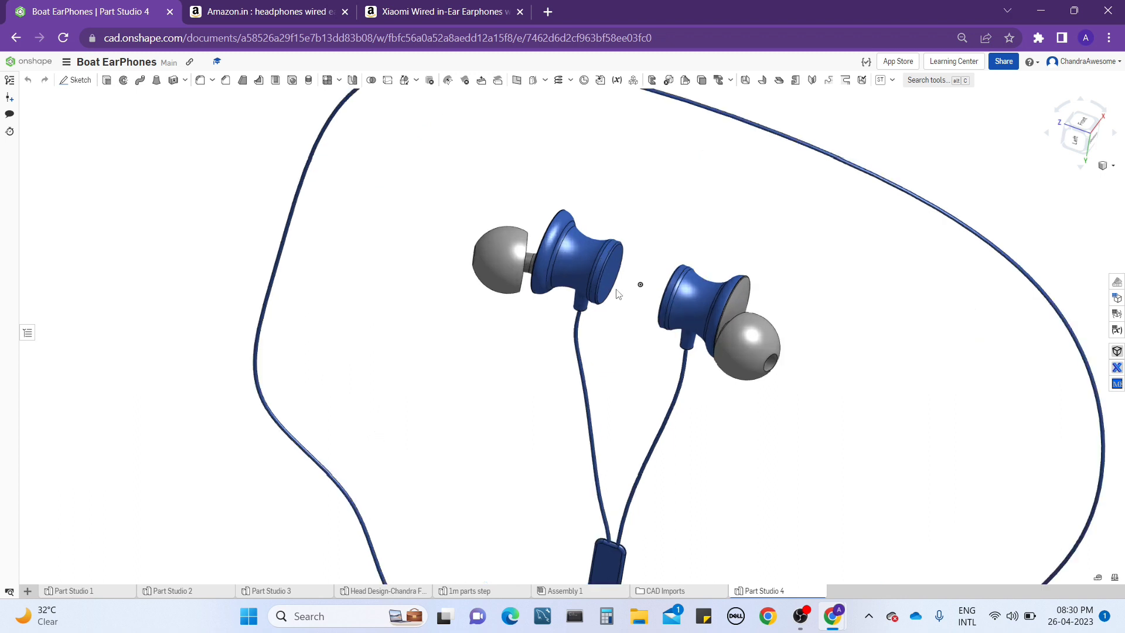
{"action": "right_click_drag", "start_coordinate": [703, 271], "coordinate": [743, 301]}
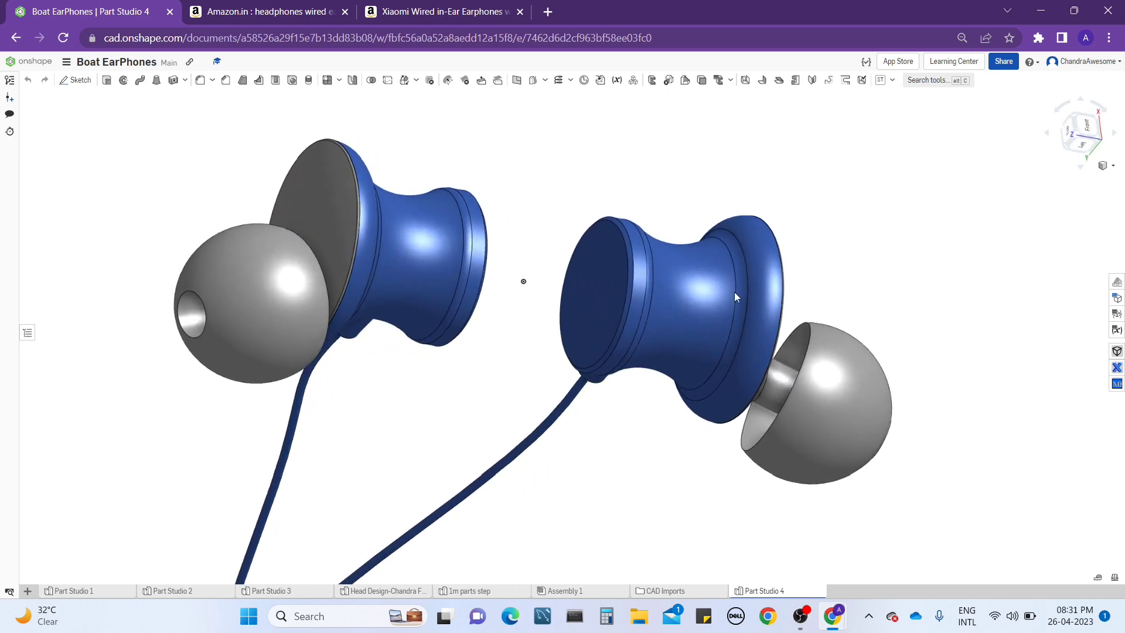
{"action": "right_click_drag", "start_coordinate": [360, 148], "coordinate": [362, 205]}
{"action": "scroll", "coordinate": [429, 196], "scroll_direction": "down", "scroll_amount": 5}
{"action": "middle_click_drag", "start_coordinate": [353, 216], "coordinate": [509, 204]}
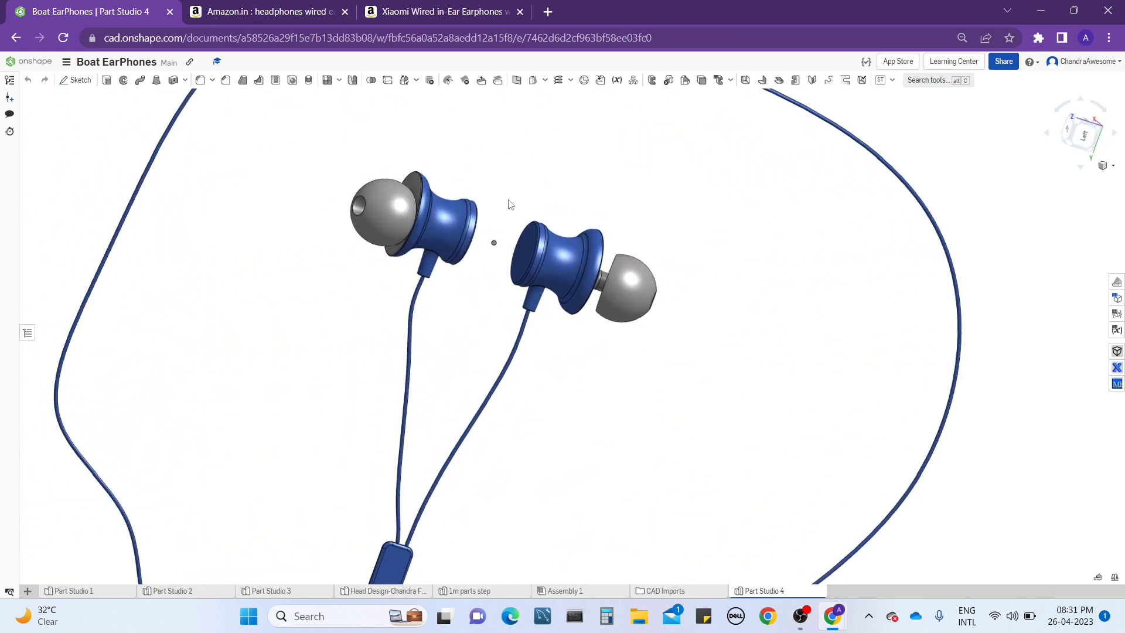
{"action": "right_click_drag", "start_coordinate": [507, 206], "coordinate": [557, 267]}
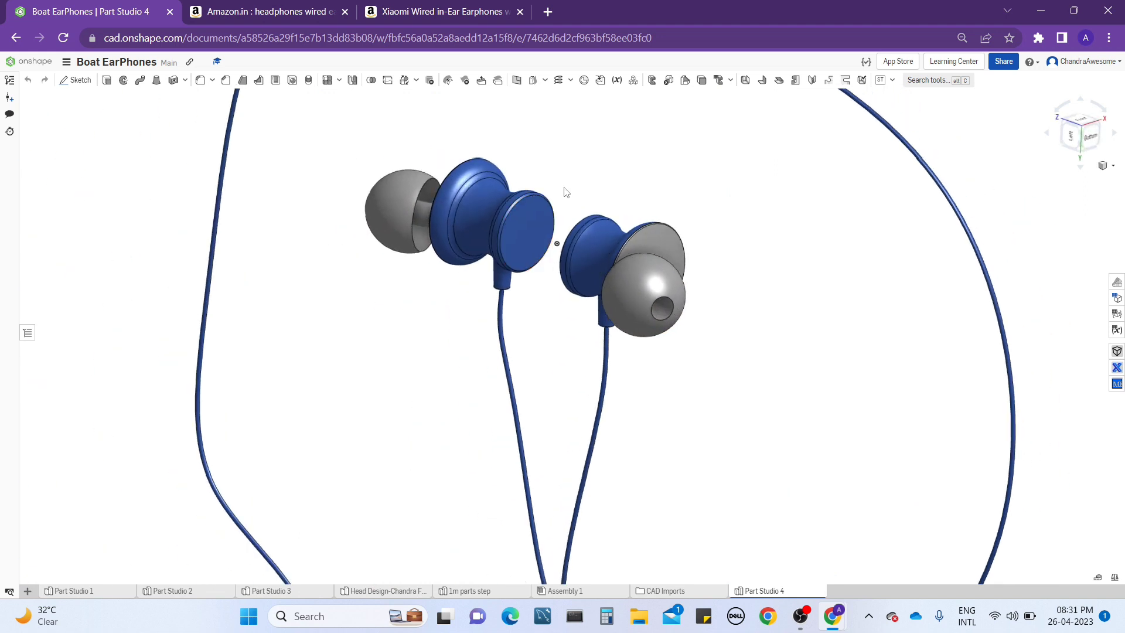
{"action": "right_click_drag", "start_coordinate": [561, 194], "coordinate": [522, 175]}
{"action": "scroll", "coordinate": [660, 241], "scroll_direction": "up", "scroll_amount": 2}
{"action": "right_click_drag", "start_coordinate": [659, 241], "coordinate": [698, 214]}
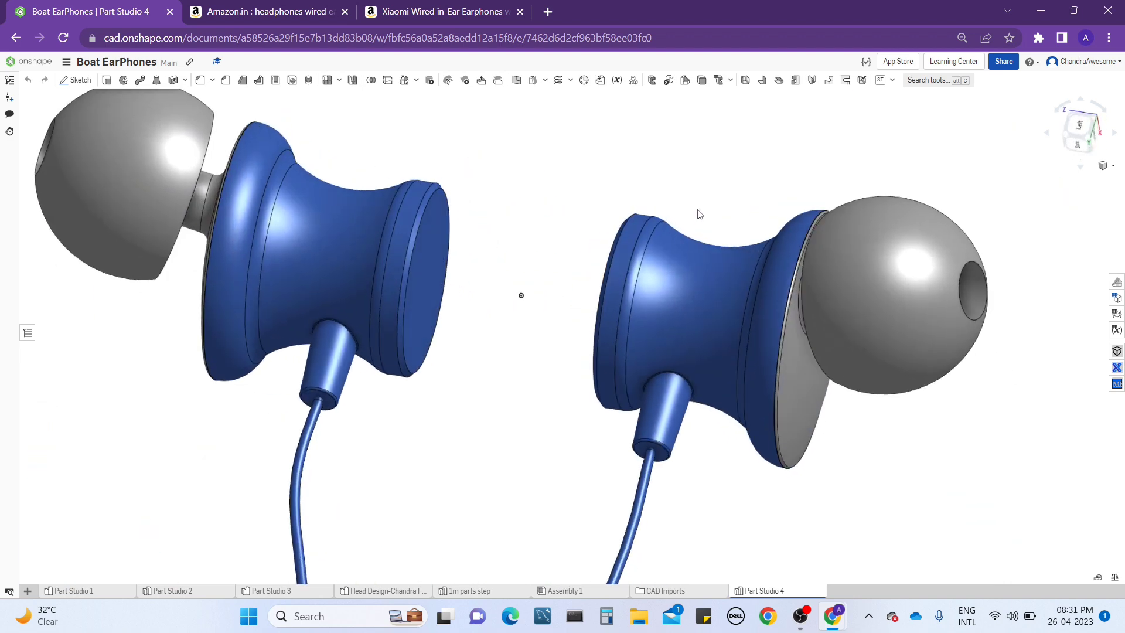
{"action": "right_click_drag", "start_coordinate": [696, 272], "coordinate": [406, 254]}
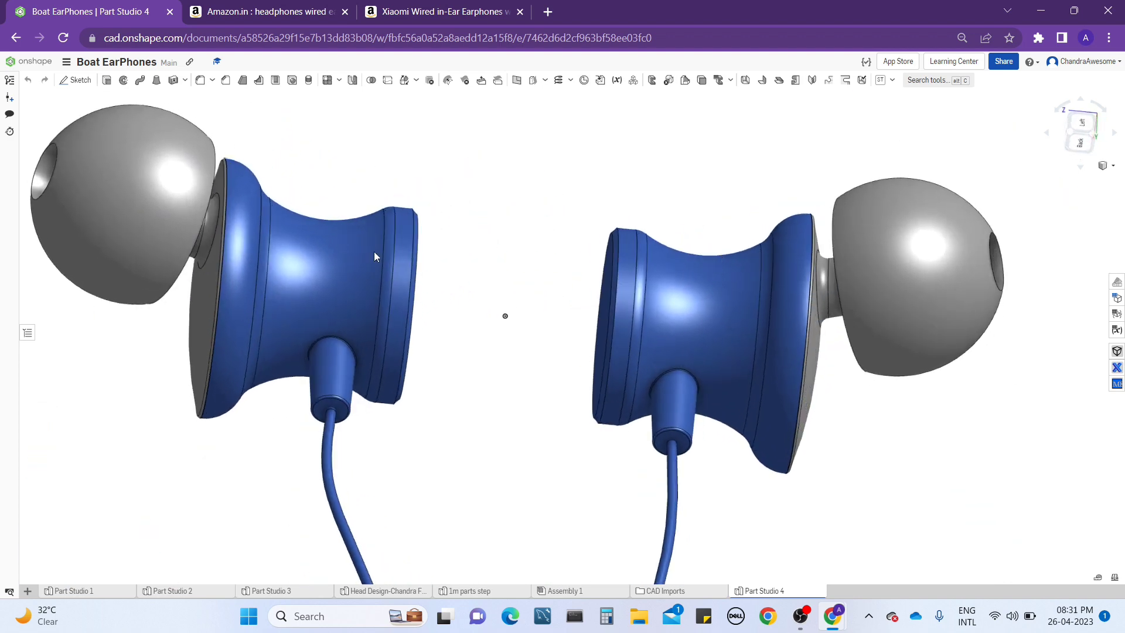
{"action": "scroll", "coordinate": [294, 234], "scroll_direction": "down", "scroll_amount": 3}
{"action": "right_click_drag", "start_coordinate": [287, 227], "coordinate": [328, 253]}
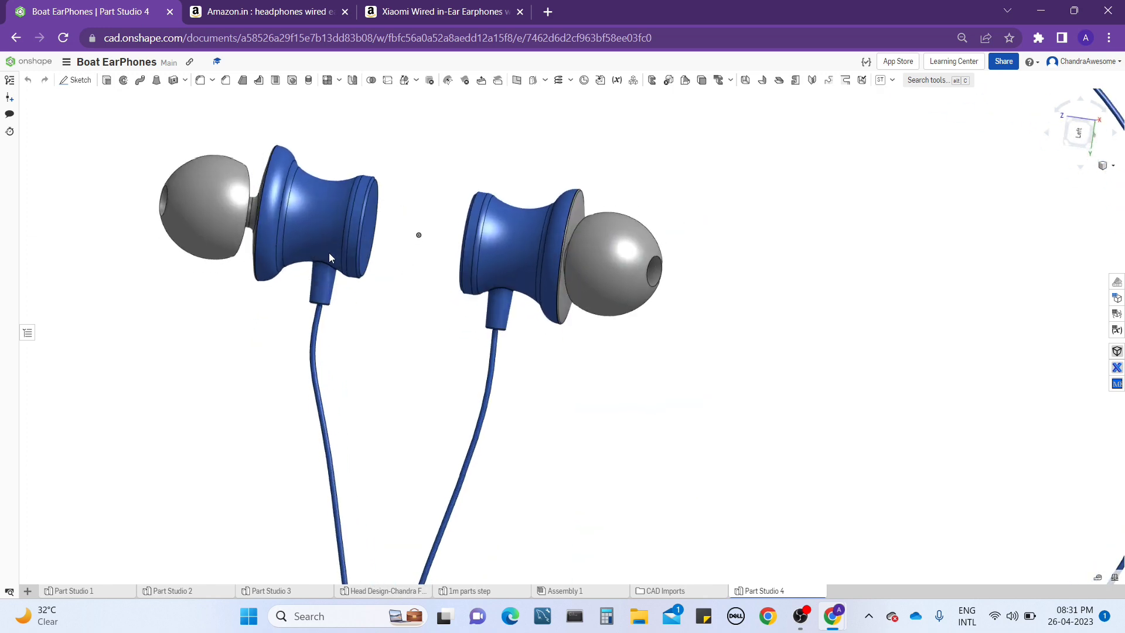
{"action": "right_click_drag", "start_coordinate": [379, 197], "coordinate": [385, 205]}
{"action": "scroll", "coordinate": [312, 188], "scroll_direction": "up", "scroll_amount": 3}
{"action": "right_click_drag", "start_coordinate": [312, 188], "coordinate": [425, 262]}
{"action": "scroll", "coordinate": [445, 256], "scroll_direction": "down", "scroll_amount": 3}
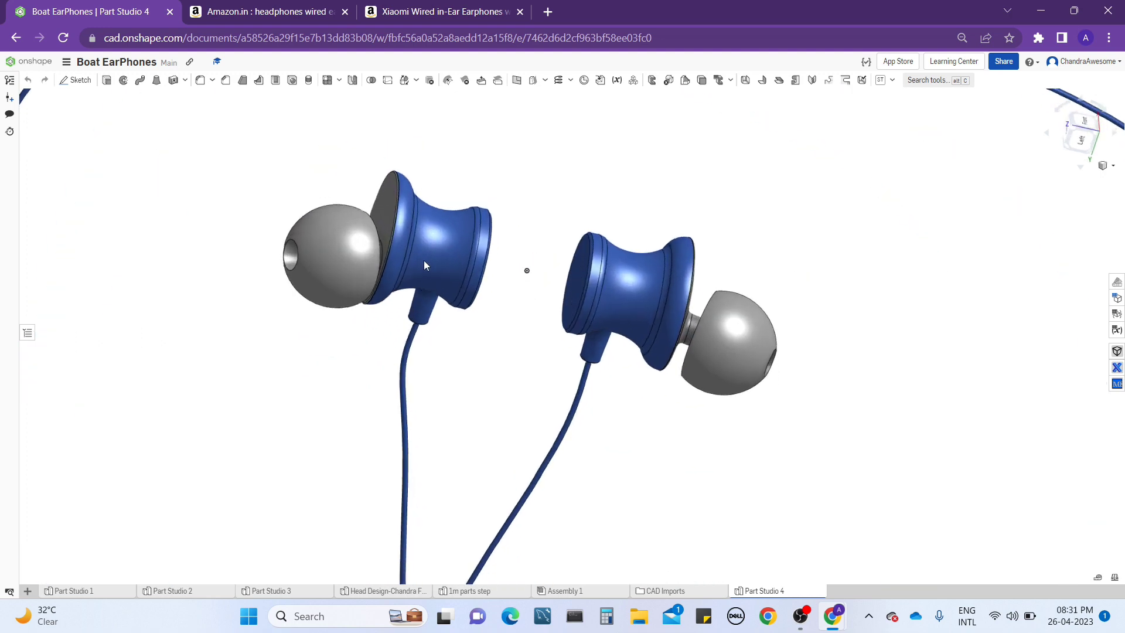
{"action": "scroll", "coordinate": [395, 209], "scroll_direction": "up", "scroll_amount": 3}
{"action": "right_click_drag", "start_coordinate": [395, 210], "coordinate": [410, 253]}
{"action": "scroll", "coordinate": [410, 256], "scroll_direction": "down", "scroll_amount": 5}
{"action": "key", "text": "shift+1"}
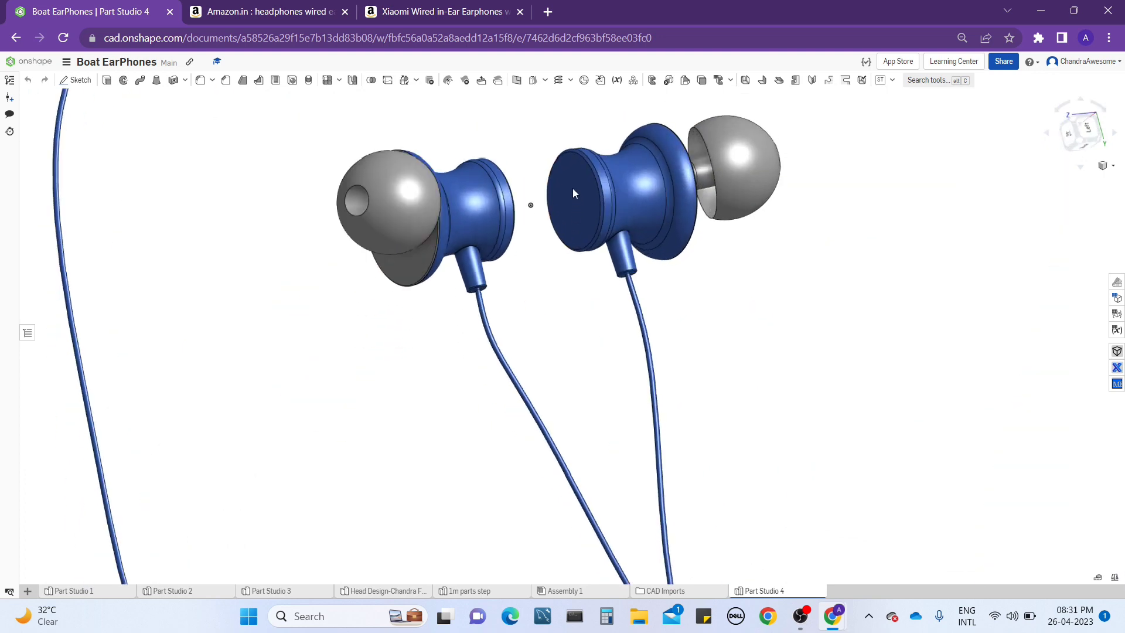
Create a new Part Studio and study the Xiaomi wired earphone photos on the Amazon product page as reference
{"action": "left_click", "coordinate": [30, 593]}
{"action": "left_click", "coordinate": [94, 513]}
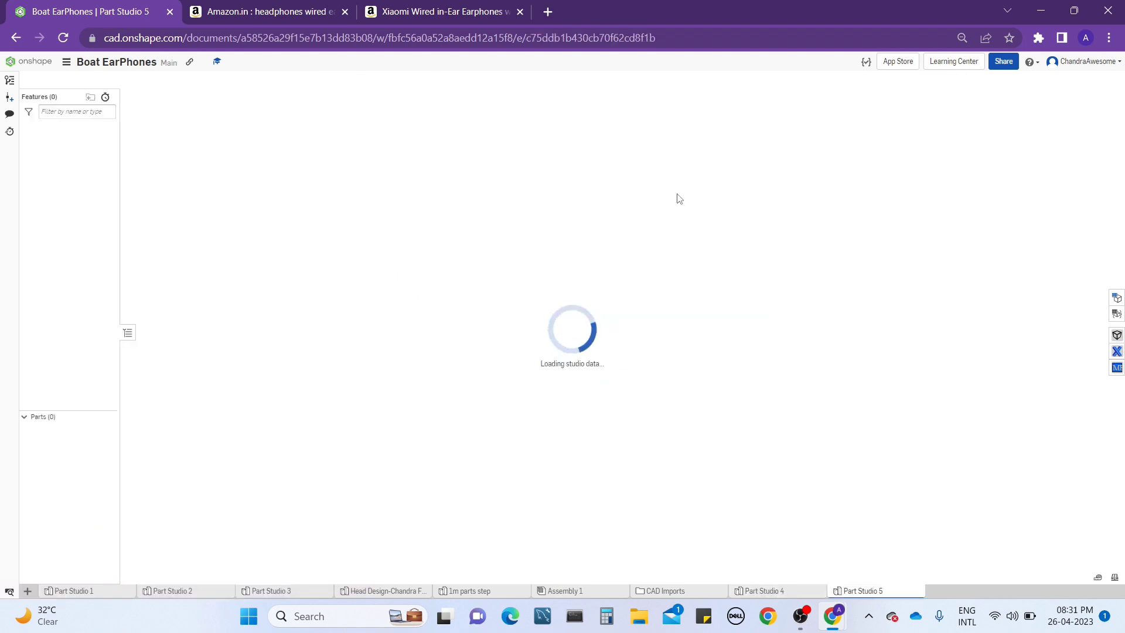
{"action": "left_click", "coordinate": [445, 11]}
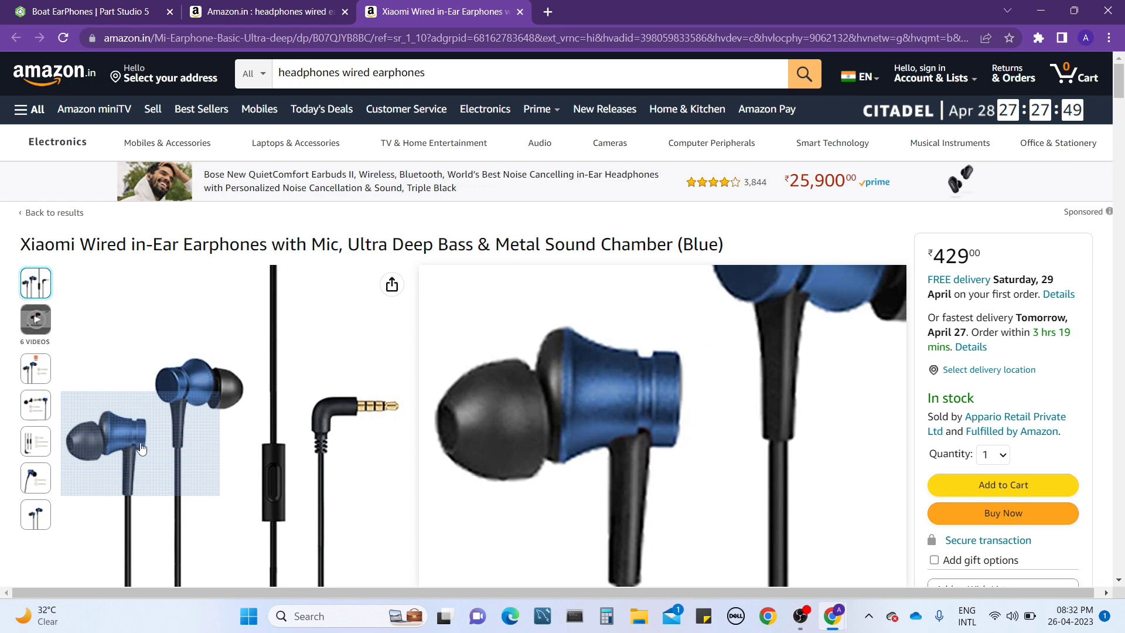
{"action": "left_click", "coordinate": [35, 477]}
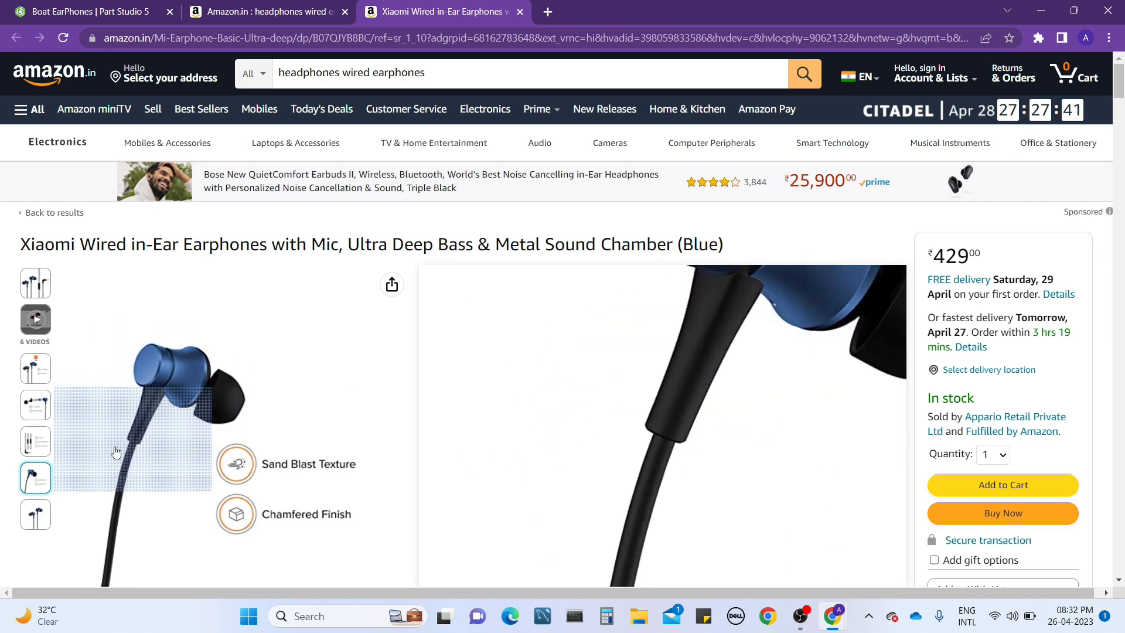
{"action": "left_click", "coordinate": [41, 516]}
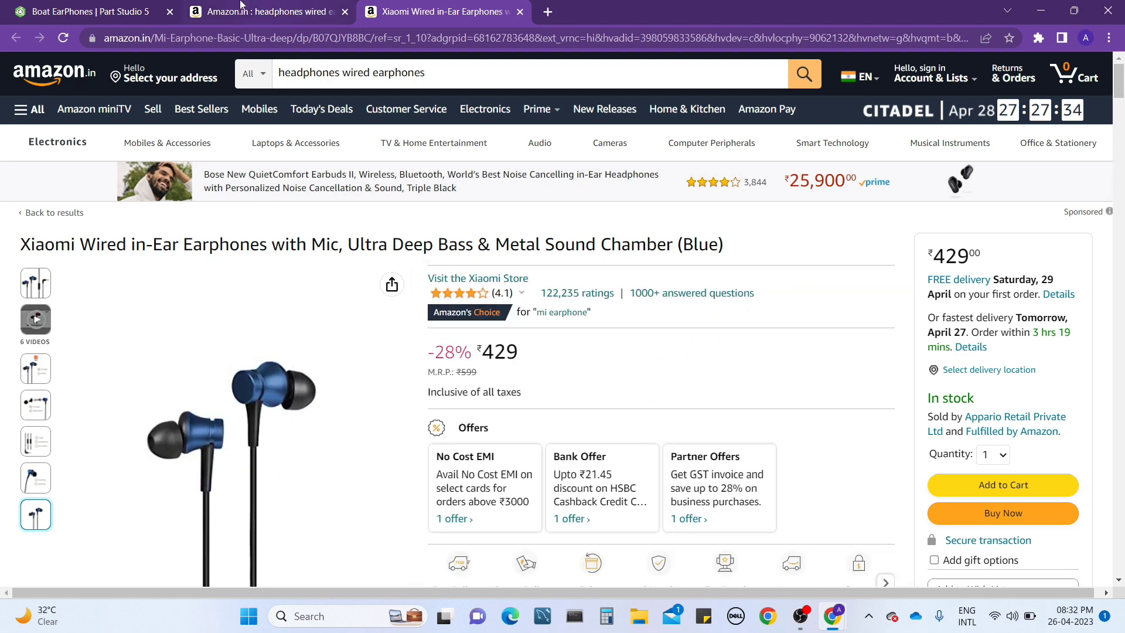
{"action": "left_click", "coordinate": [164, 6]}
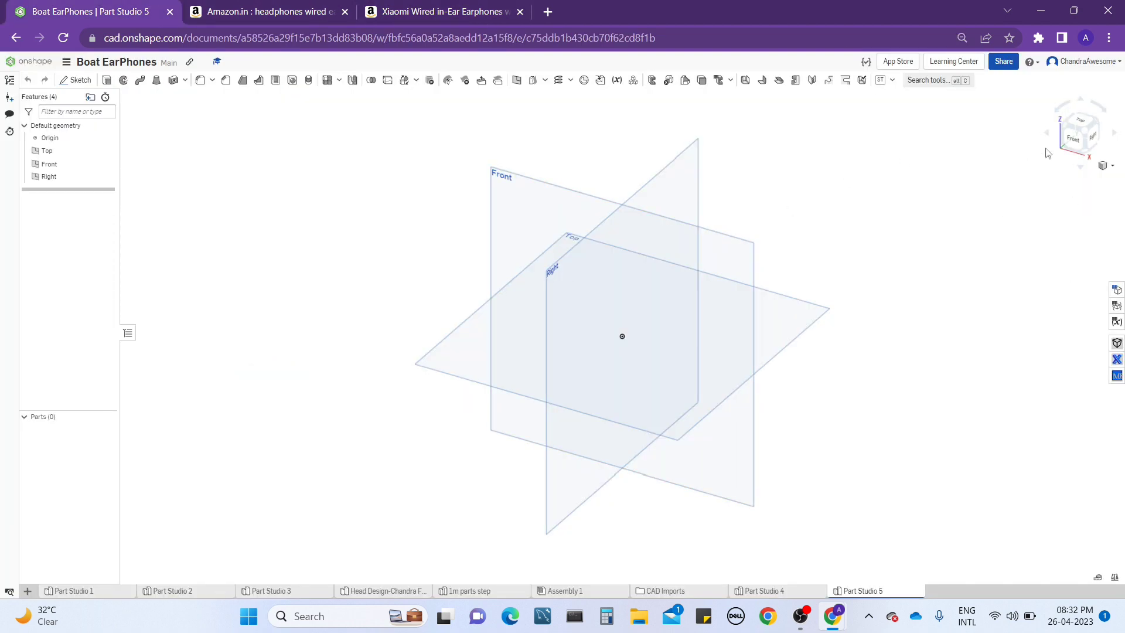
Sketch on the Front plane five connected lines from the origin, forming the base edge and a stepped groove on the negative X side
{"action": "left_click", "coordinate": [1071, 139]}
{"action": "left_click", "coordinate": [456, 171]}
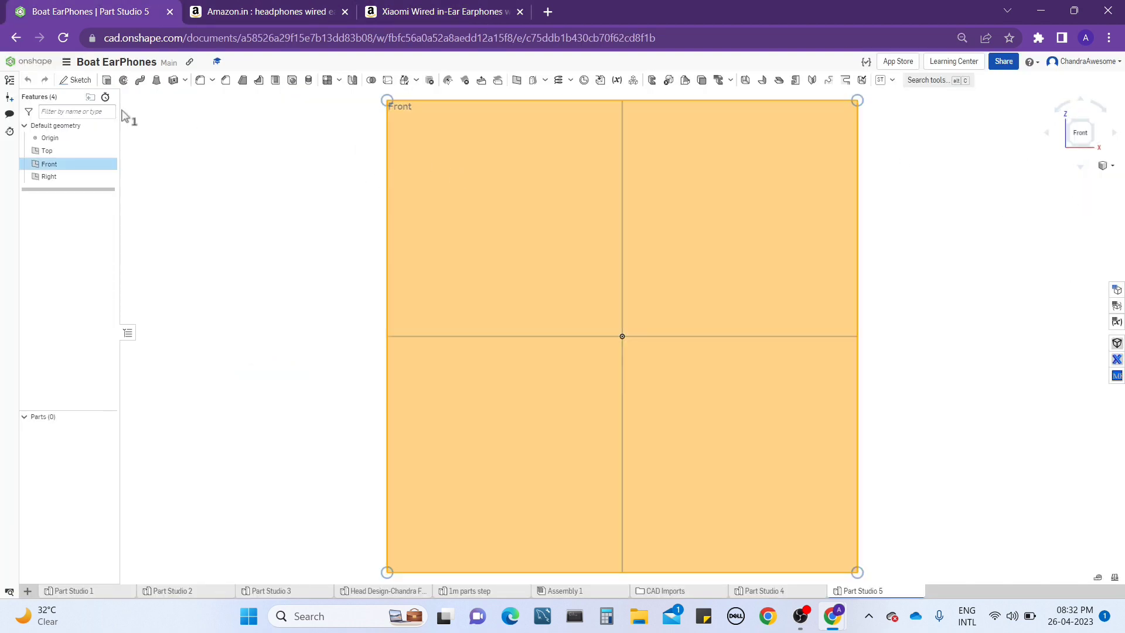
{"action": "left_click", "coordinate": [75, 80]}
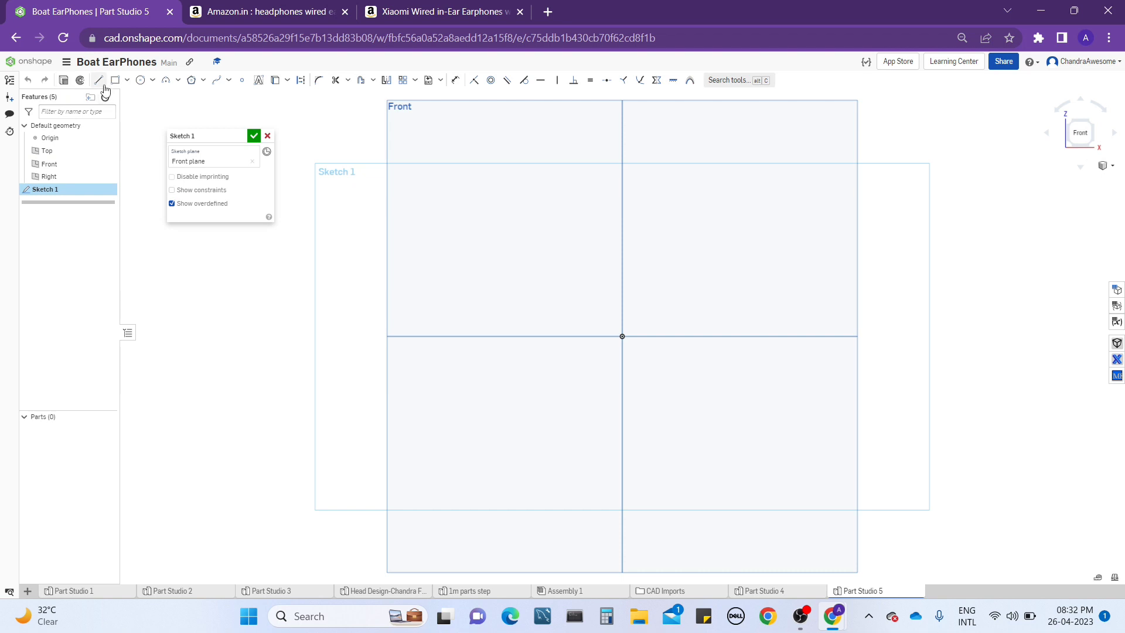
{"action": "left_click", "coordinate": [98, 80]}
{"action": "scroll", "coordinate": [631, 343], "scroll_direction": "up", "scroll_amount": 3}
{"action": "left_click", "coordinate": [604, 327]}
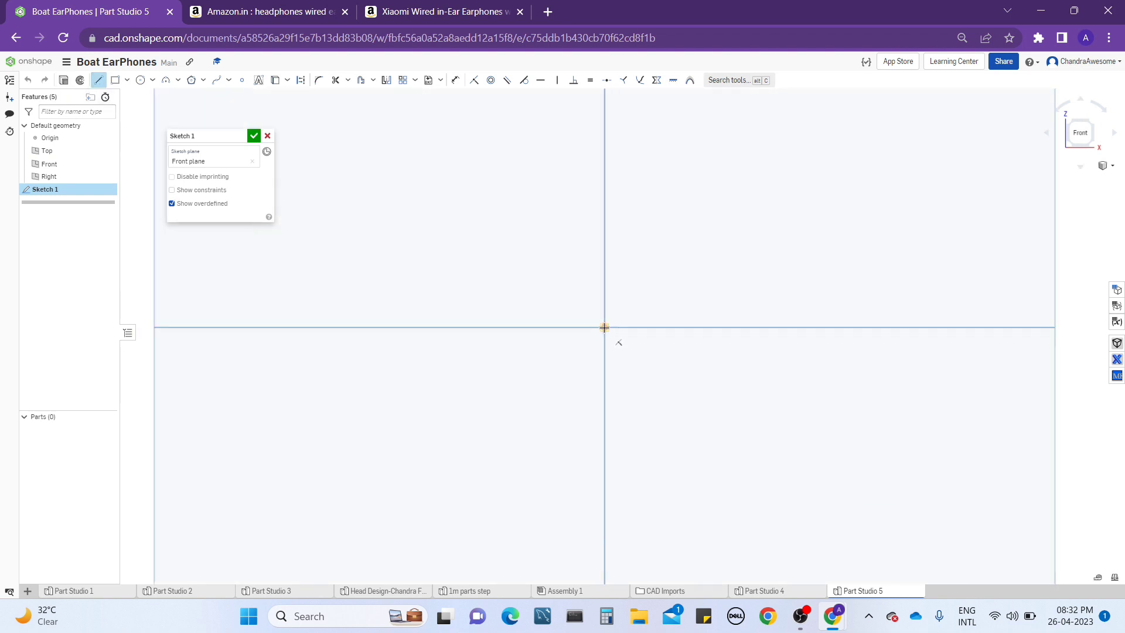
{"action": "left_click", "coordinate": [536, 328]}
{"action": "left_click", "coordinate": [536, 307]}
{"action": "left_click", "coordinate": [550, 305]}
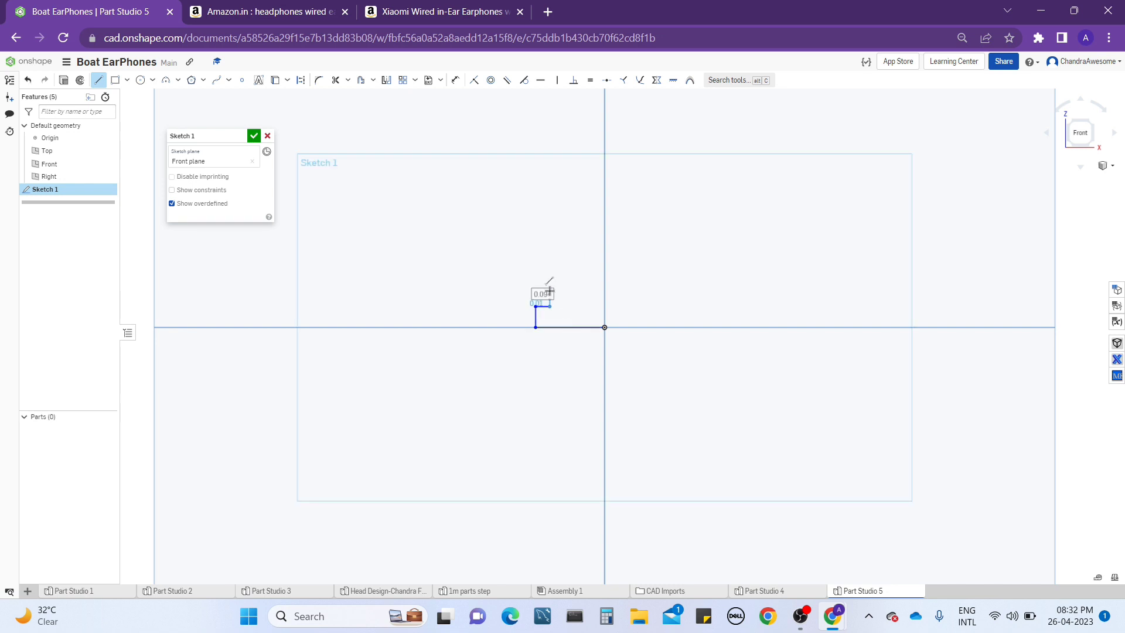
{"action": "left_click", "coordinate": [551, 289]}
{"action": "left_click", "coordinate": [536, 289]}
{"action": "key", "text": "Escape"}
Compare with the reference photo and draw a three-point arc of about 0.933 radius upward from the groove's open end, flaring outward
{"action": "left_click", "coordinate": [375, 17]}
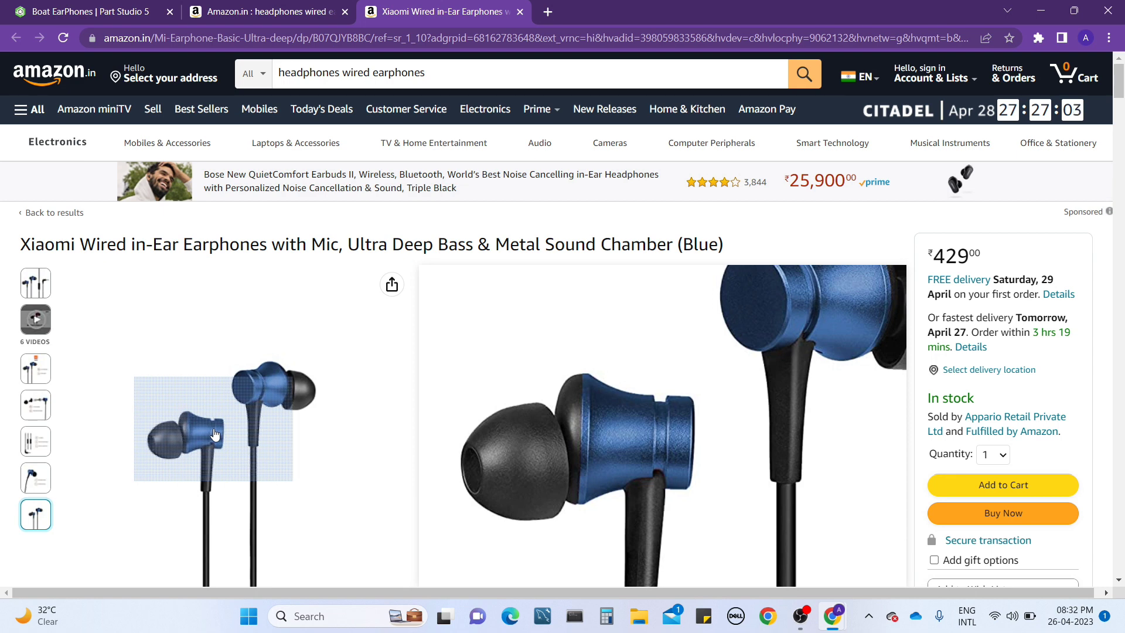
{"action": "left_click", "coordinate": [127, 5]}
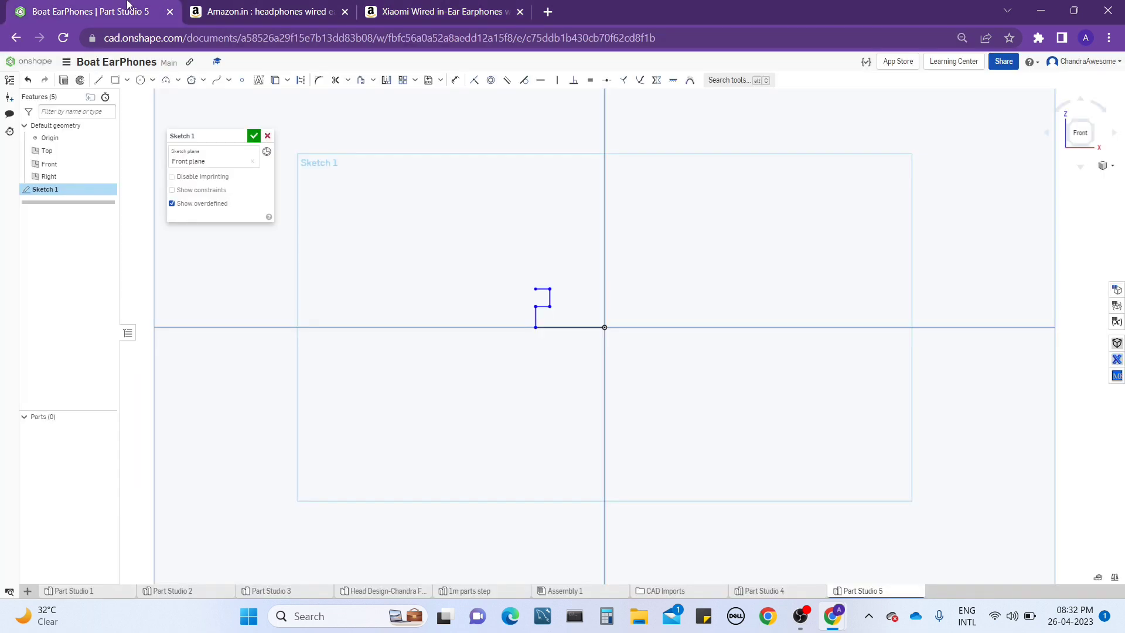
{"action": "left_click", "coordinate": [166, 80]}
{"action": "left_click", "coordinate": [535, 289]}
{"action": "left_click", "coordinate": [499, 185]}
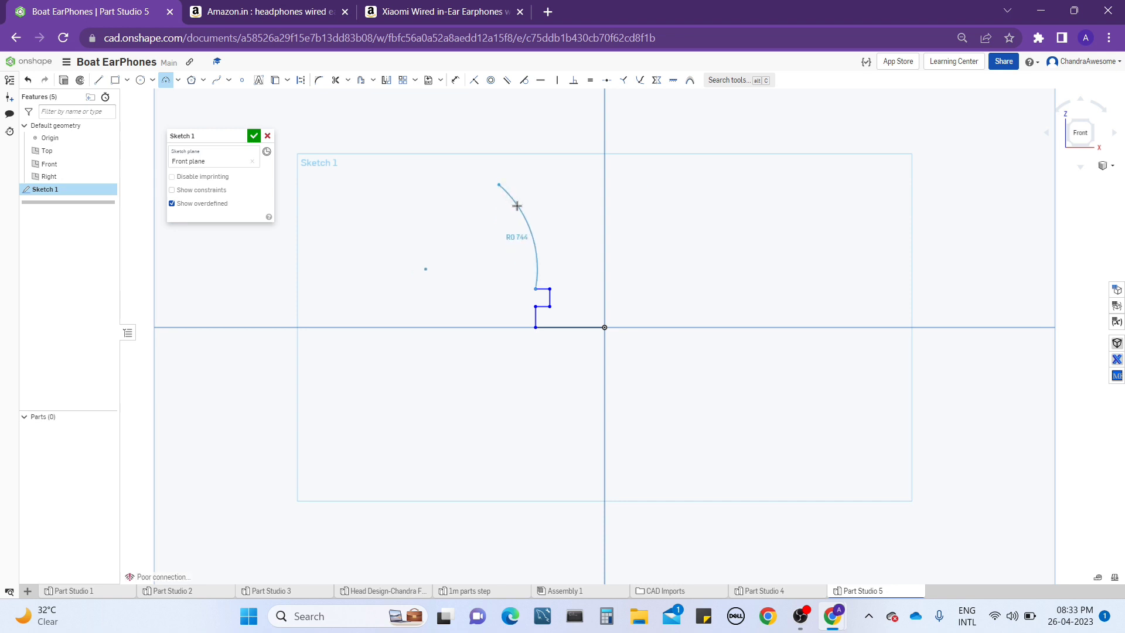
{"action": "left_click", "coordinate": [515, 205]}
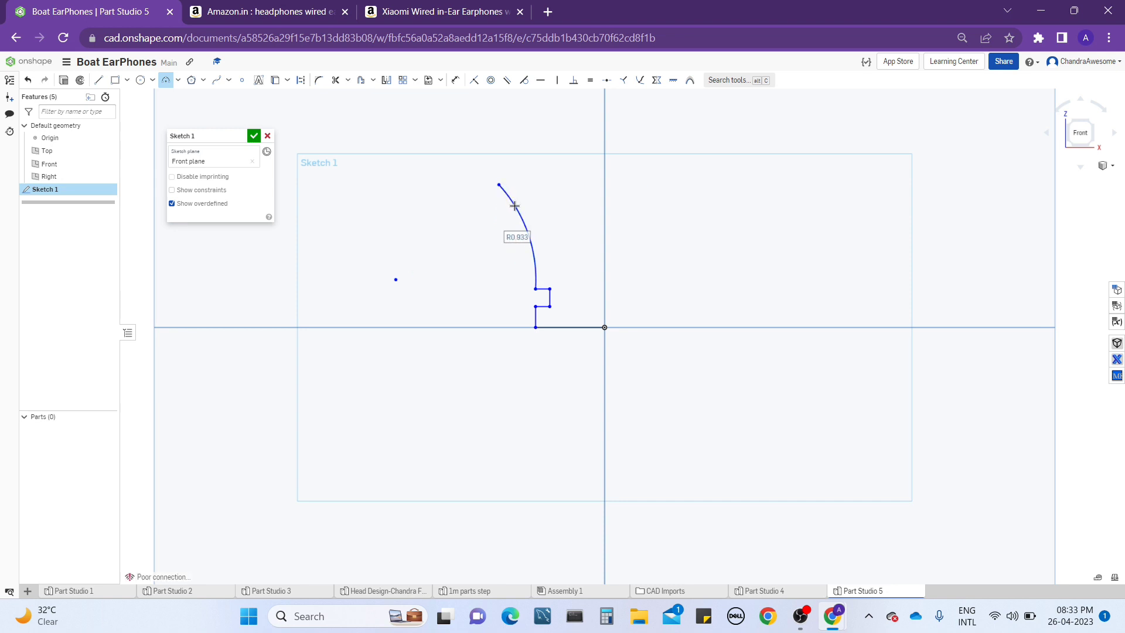
Add a short vertical line above the arc and a horizontal line about 0.704 long from its end to the vertical axis
{"action": "key", "text": "l"}
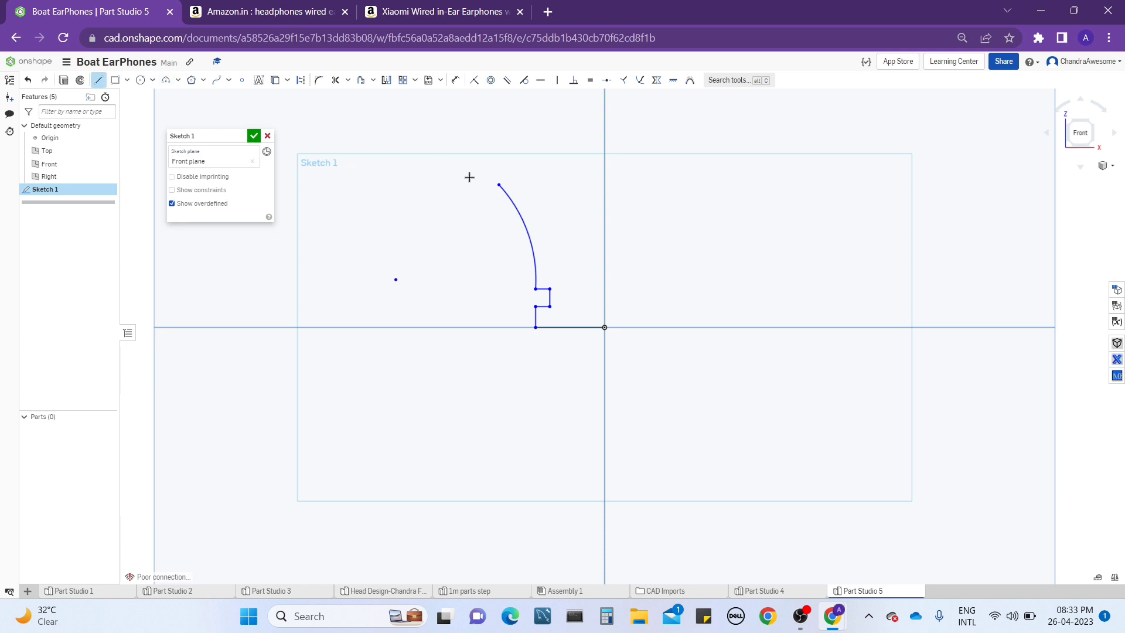
{"action": "left_click", "coordinate": [499, 184]}
{"action": "left_click", "coordinate": [499, 173]}
{"action": "left_click", "coordinate": [448, 11]}
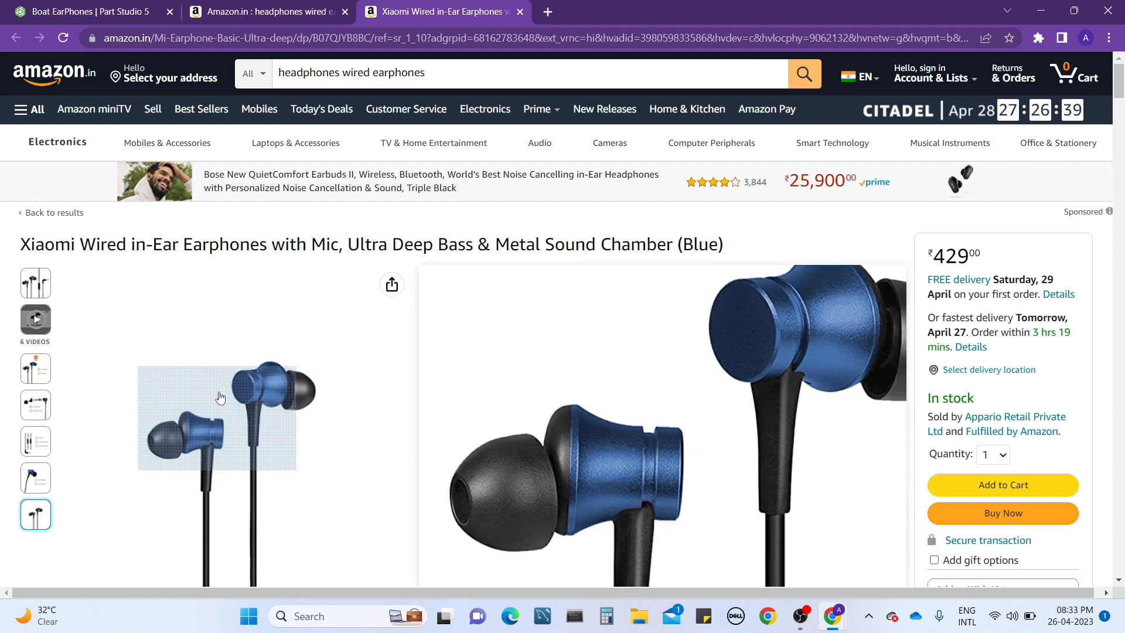
{"action": "left_click", "coordinate": [164, 7]}
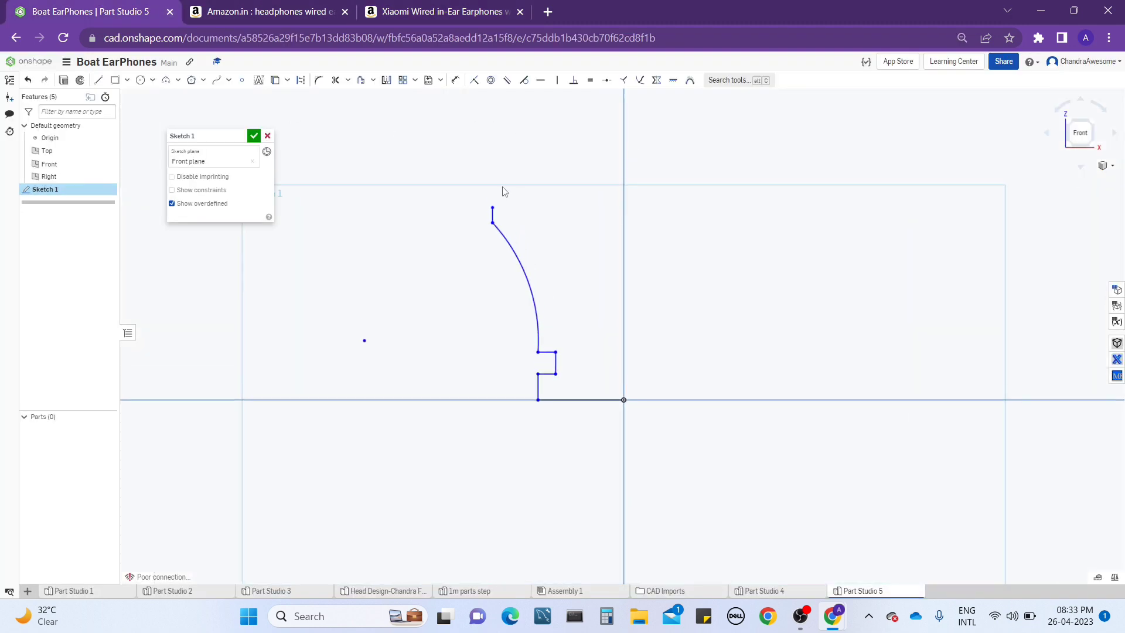
{"action": "left_click", "coordinate": [99, 83]}
{"action": "left_click", "coordinate": [493, 207]}
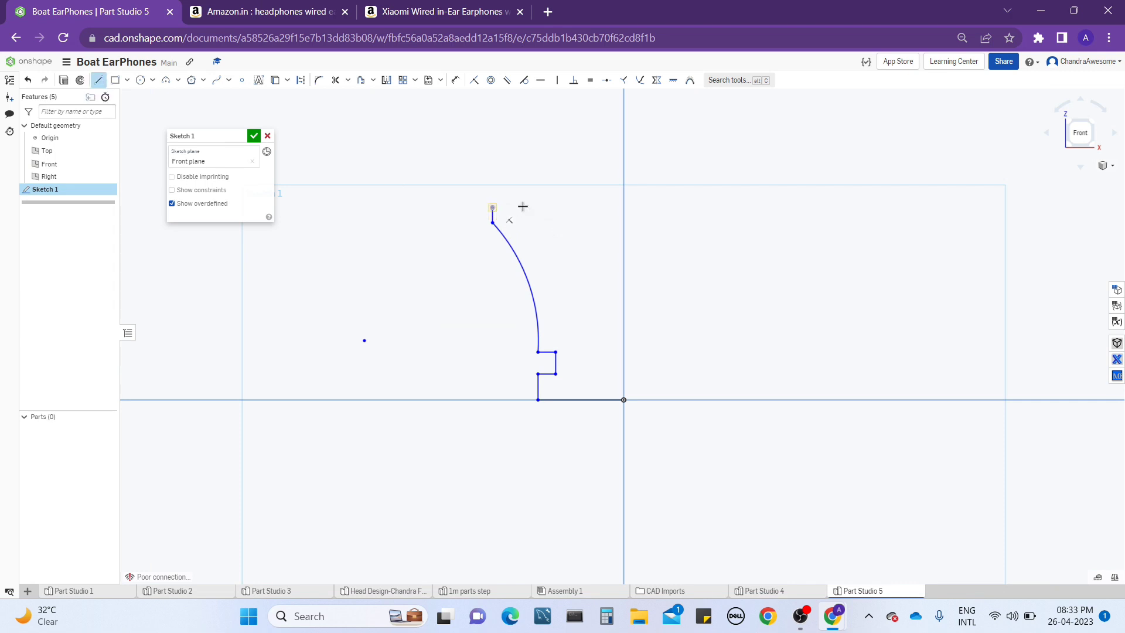
{"action": "left_click", "coordinate": [624, 208]}
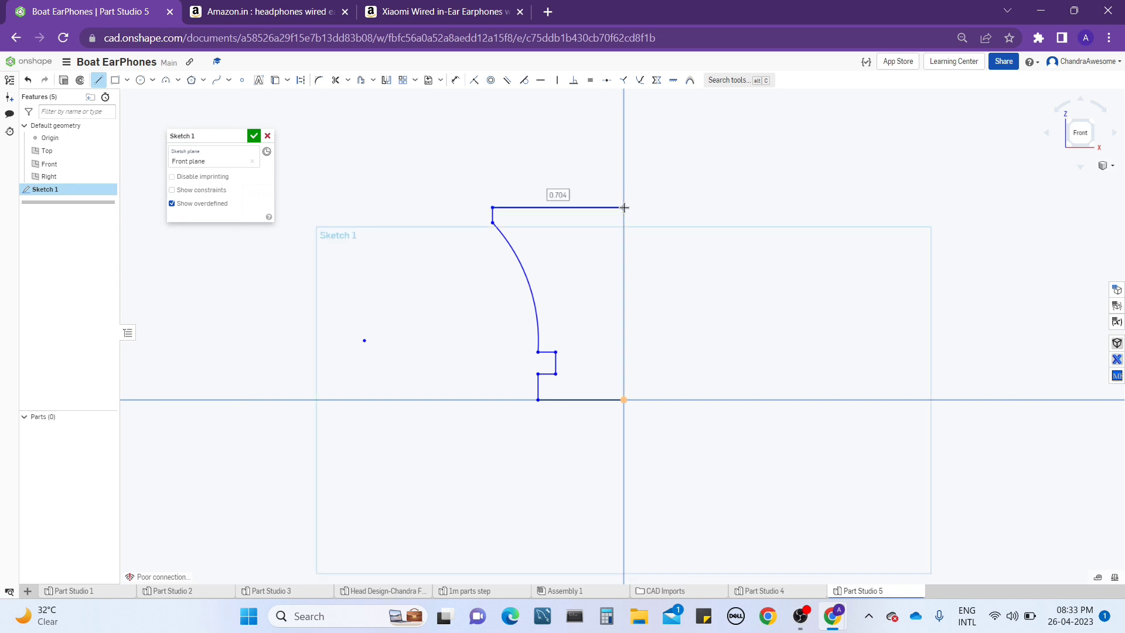
{"action": "key", "text": "Escape"}
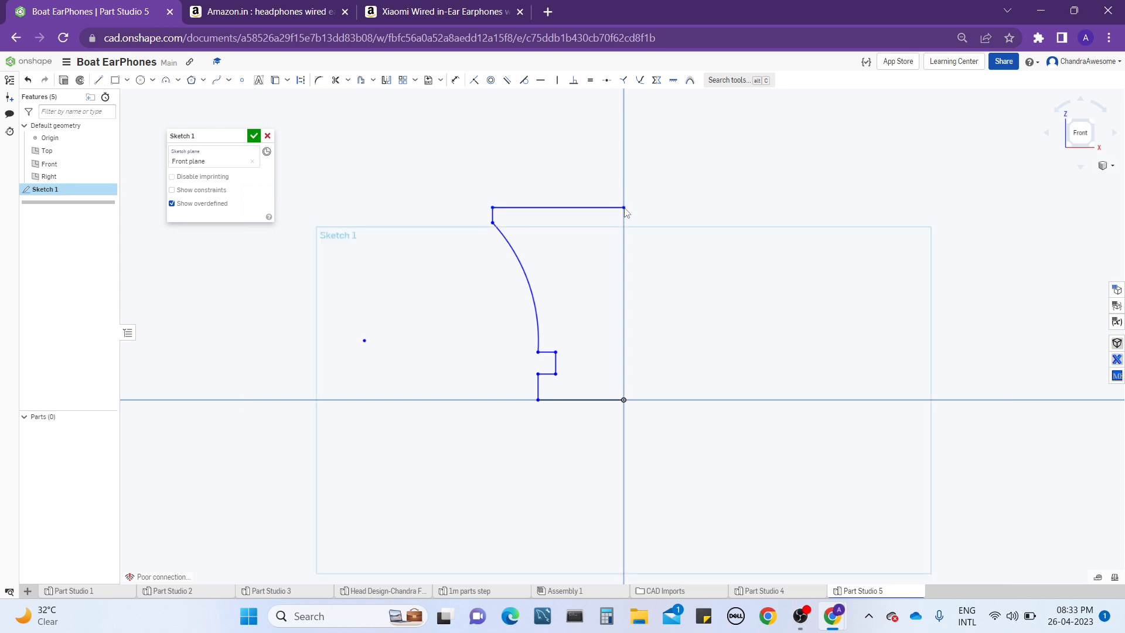
Draw a shallow conic with rho about 0.5 from the upper outer corner to the vertical axis, just above the horizontal line
{"action": "left_click", "coordinate": [177, 79]}
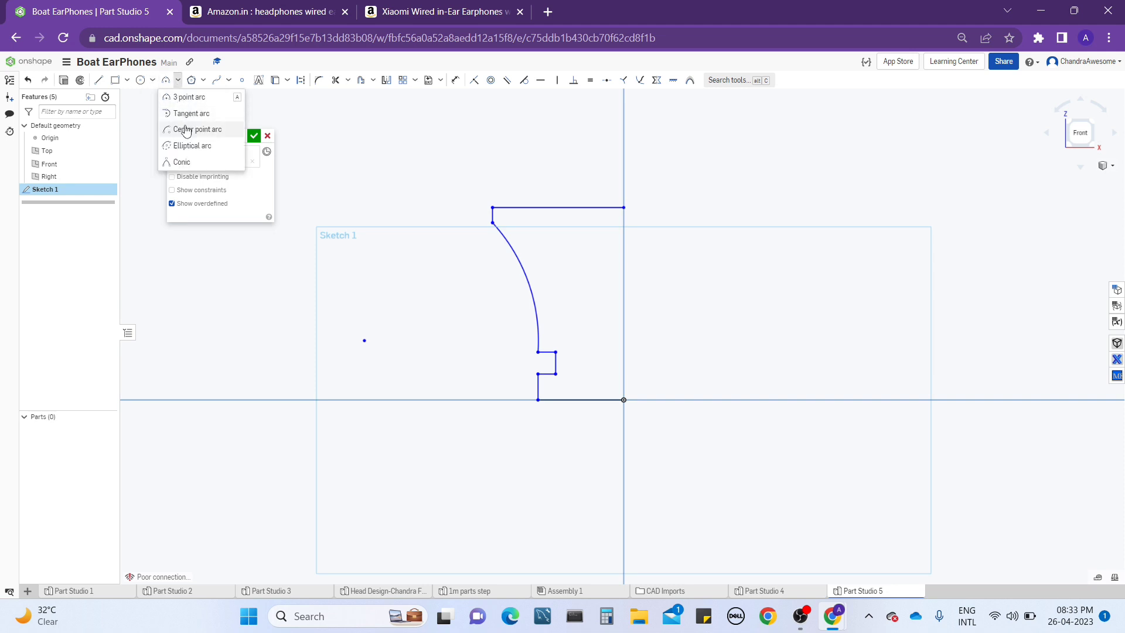
{"action": "left_click", "coordinate": [187, 163]}
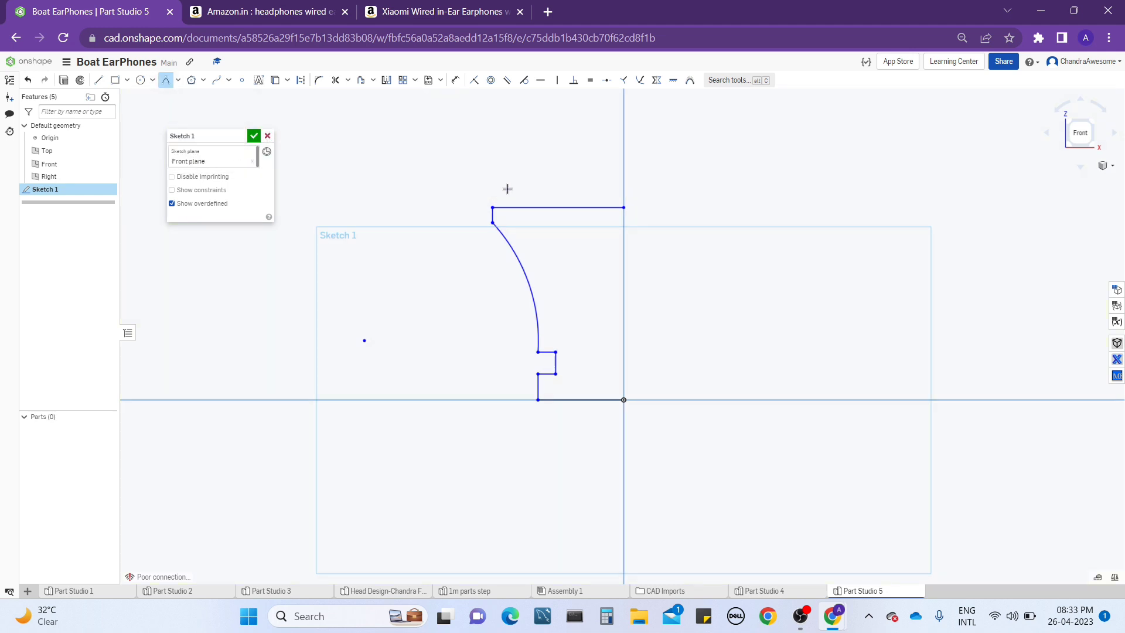
{"action": "left_click", "coordinate": [493, 207]}
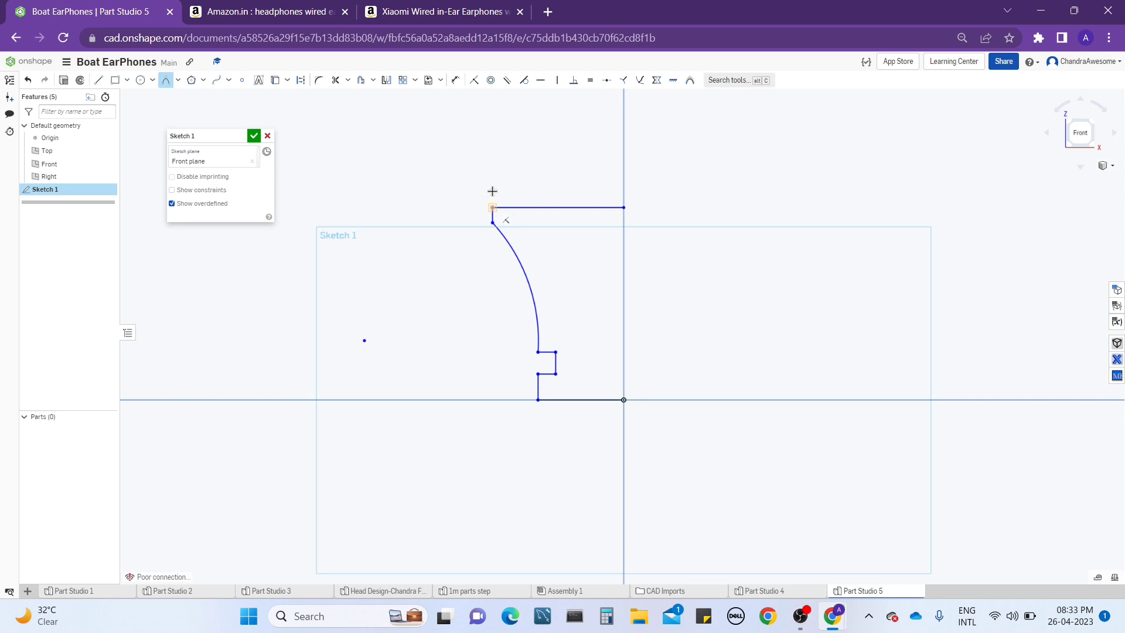
{"action": "left_click", "coordinate": [624, 190]}
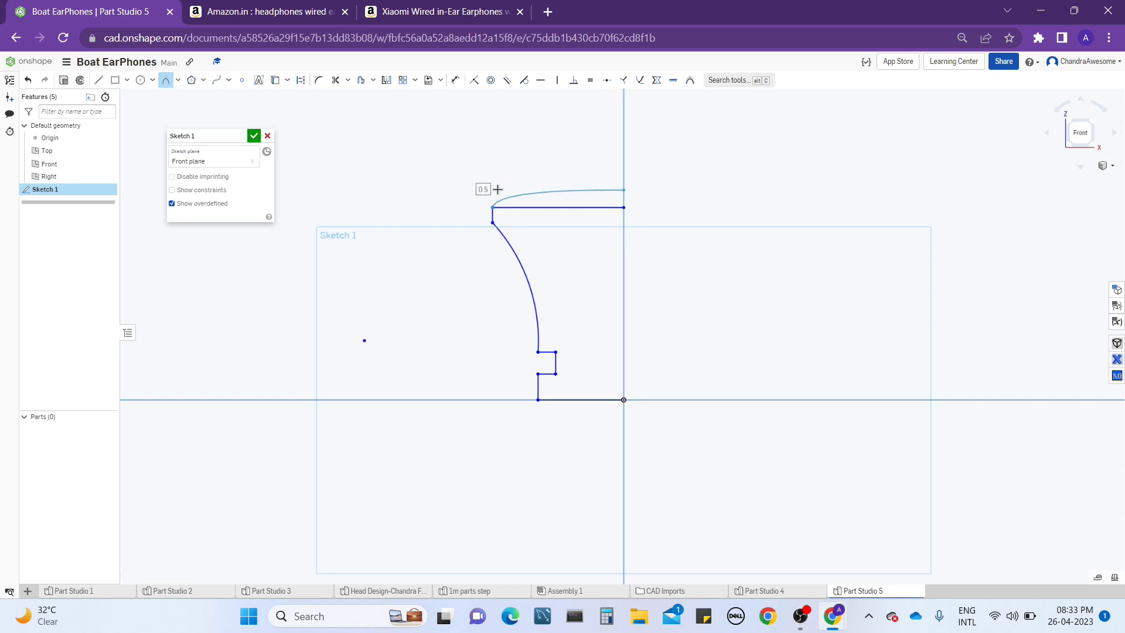
{"action": "left_click", "coordinate": [498, 189]}
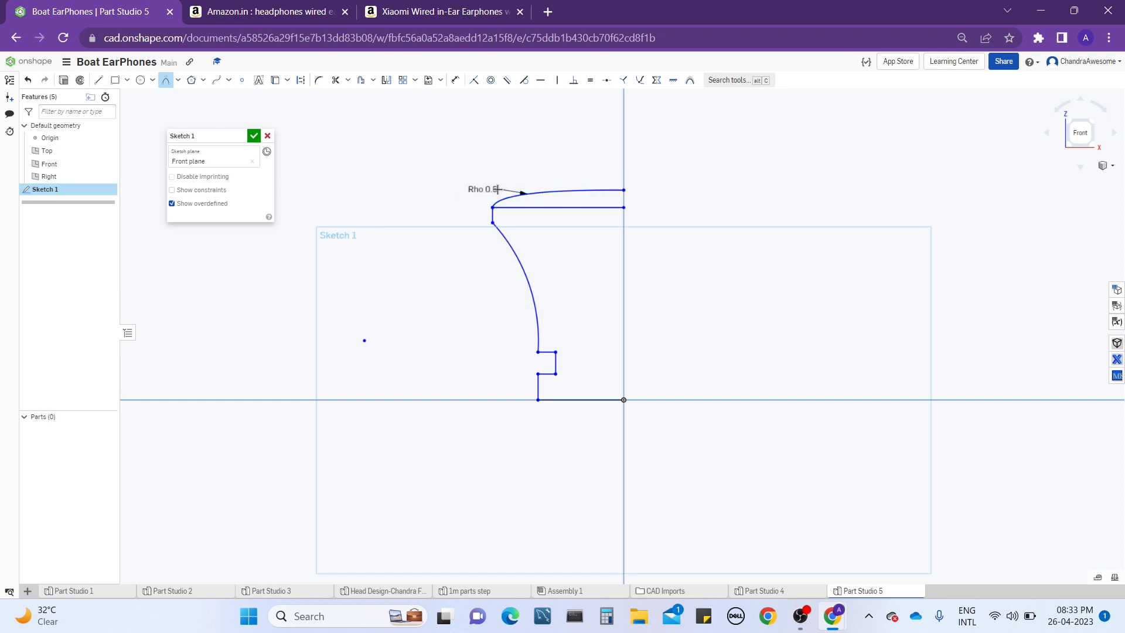
Dimension the top conic curve's arc length to 0.7 in
{"action": "scroll", "coordinate": [585, 187], "scroll_direction": "down", "scroll_amount": 5}
{"action": "scroll", "coordinate": [586, 206], "scroll_direction": "down", "scroll_amount": 3}
{"action": "scroll", "coordinate": [586, 207], "scroll_direction": "up", "scroll_amount": 10}
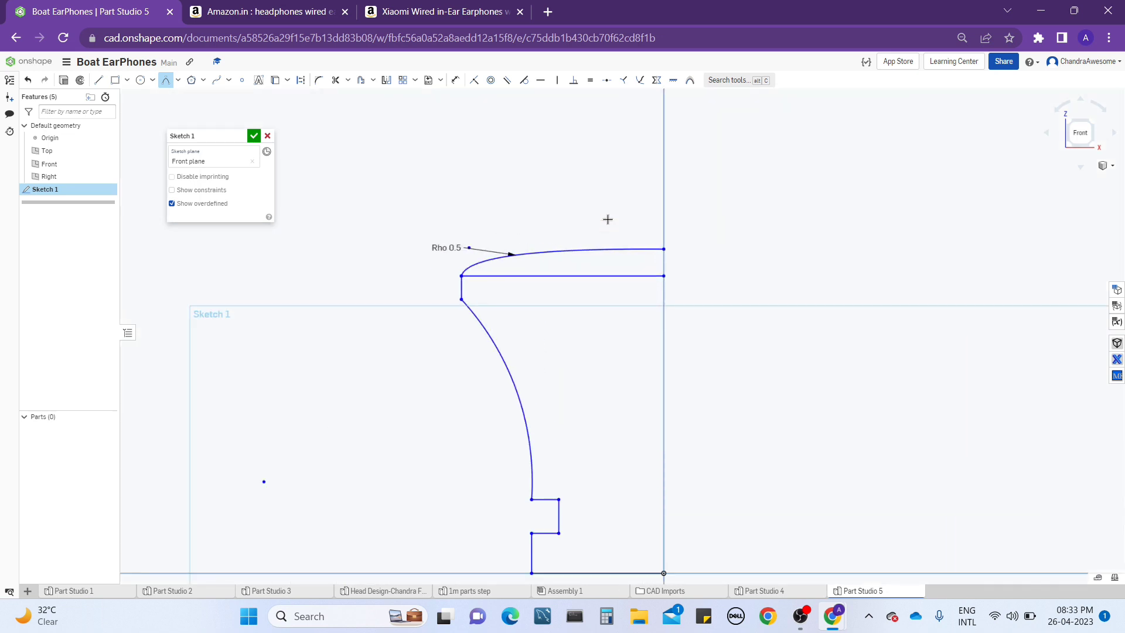
{"action": "key", "text": "u"}
{"action": "left_click", "coordinate": [592, 249]}
{"action": "left_click", "coordinate": [593, 216]}
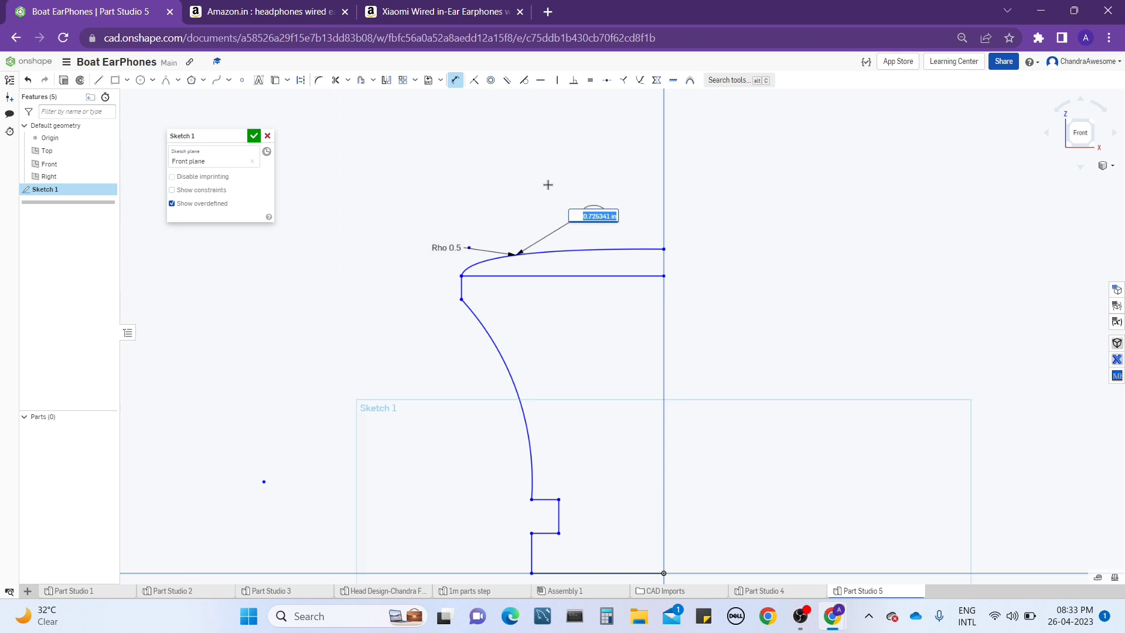
{"action": "type", "text": "0.7"}
{"action": "key", "text": "Return"}
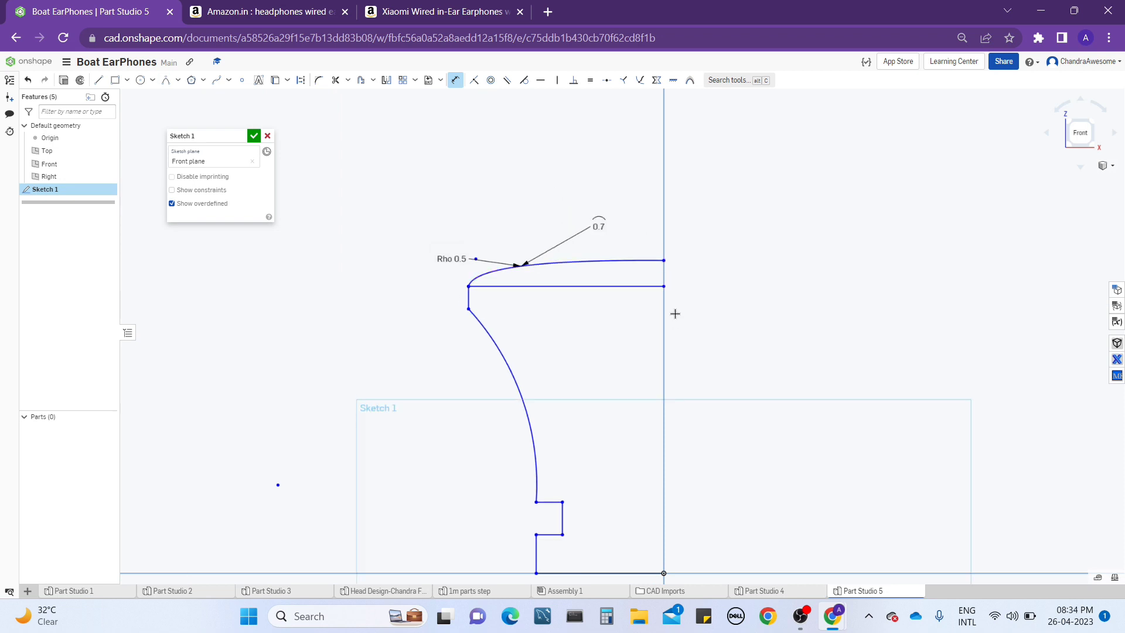
Dimension the vertical distance from the base line to the upper horizontal line as 1 in
{"action": "middle_click_drag", "start_coordinate": [674, 322], "coordinate": [672, 262]}
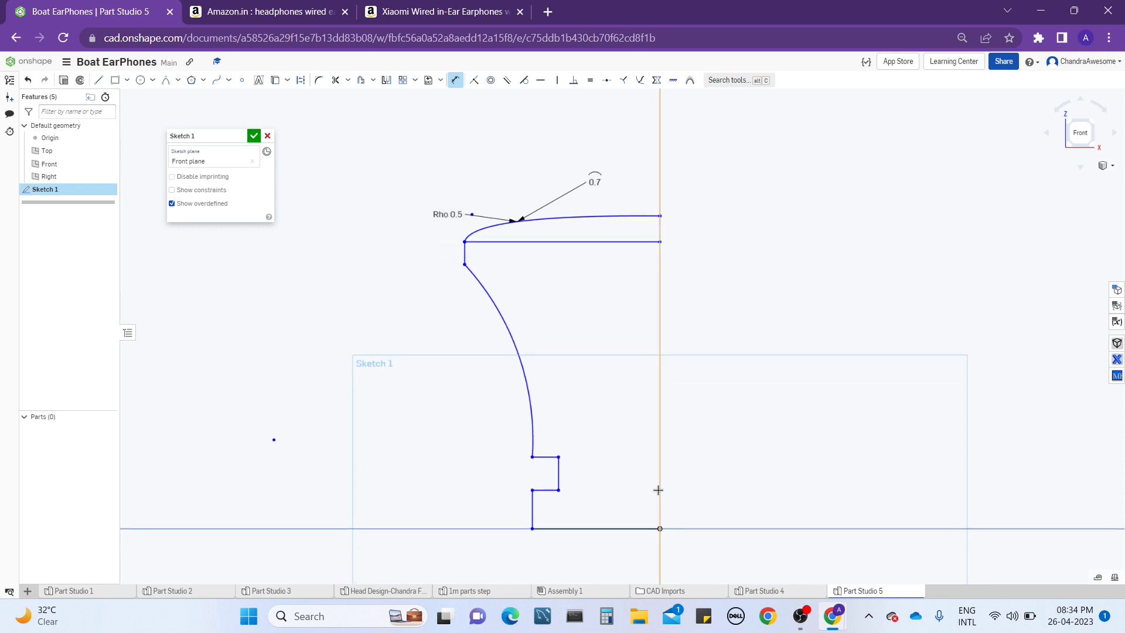
{"action": "left_click", "coordinate": [660, 530]}
{"action": "left_click", "coordinate": [789, 480]}
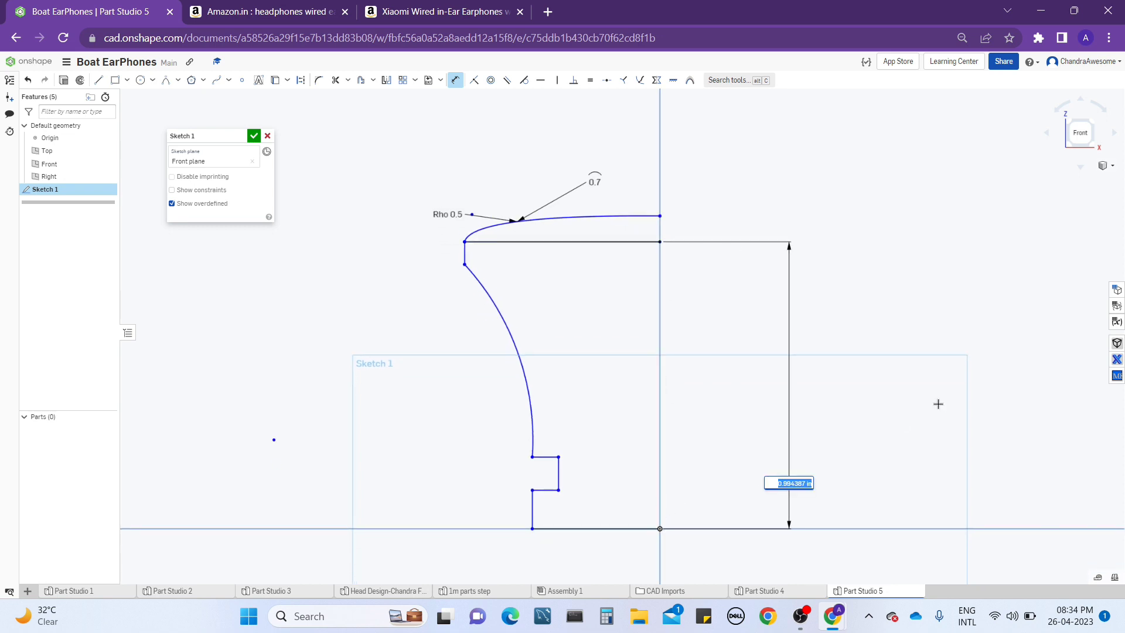
{"action": "type", "text": "1"}
{"action": "key", "text": "Return"}
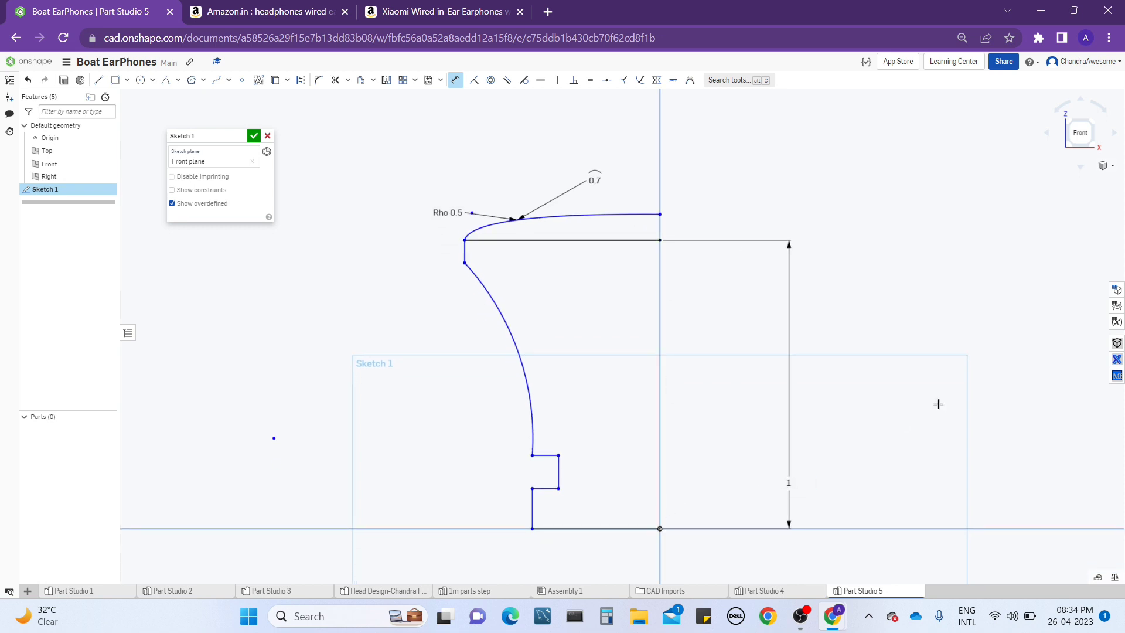
Set the vertical base edge below the groove to 0.13 in and the groove's height to 0.1 in
{"action": "left_click", "coordinate": [527, 512]}
{"action": "left_click", "coordinate": [442, 498]}
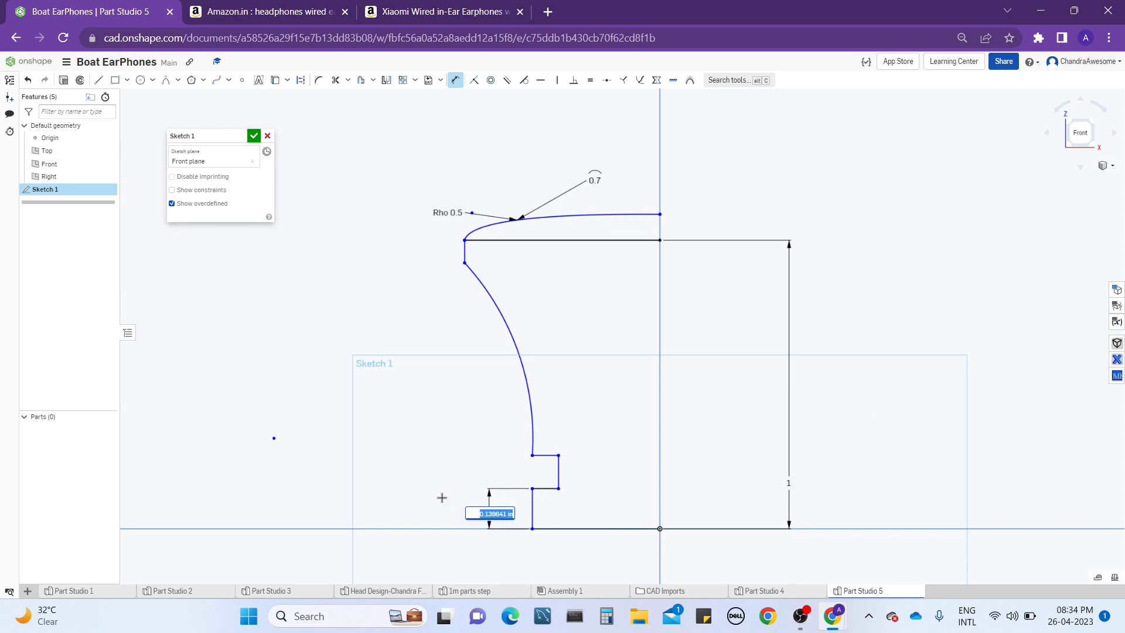
{"action": "key", "text": "BackSpace"}
{"action": "type", "text": ".13"}
{"action": "key", "text": "Return"}
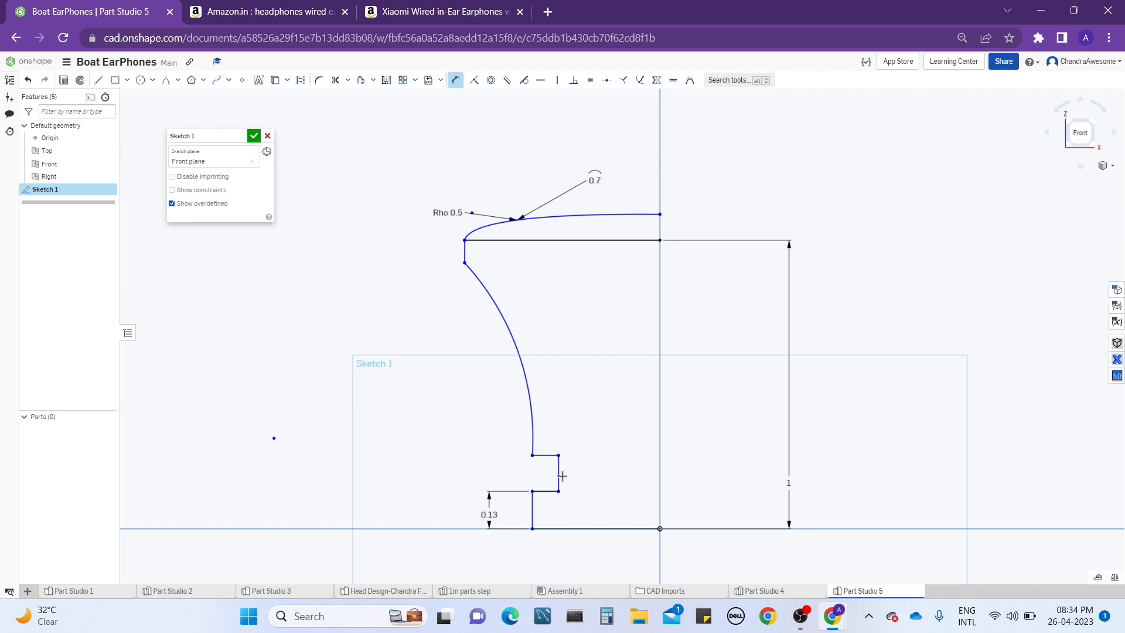
{"action": "left_click", "coordinate": [557, 475]}
{"action": "left_click", "coordinate": [578, 472]}
{"action": "type", "text": ".1"}
{"action": "key", "text": "Return"}
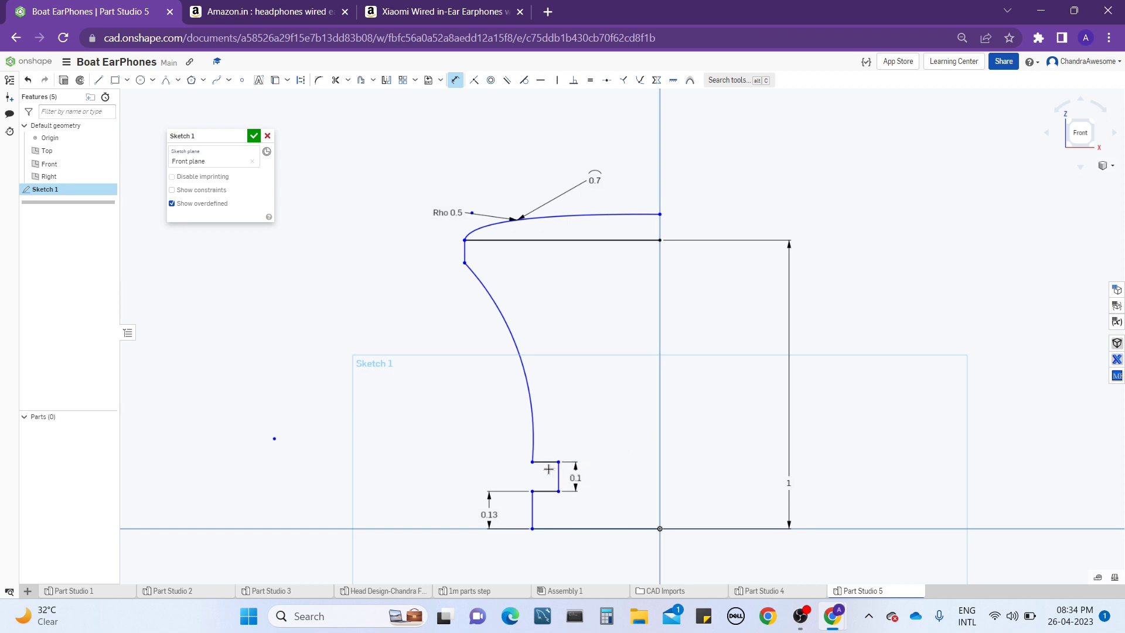
Set the length of the bottom horizontal base line to 0.4 in
{"action": "left_click", "coordinate": [563, 529]}
{"action": "left_click", "coordinate": [524, 562]}
{"action": "key", "text": "BackSpace"}
{"action": "type", "text": ".4"}
{"action": "key", "text": "Return"}
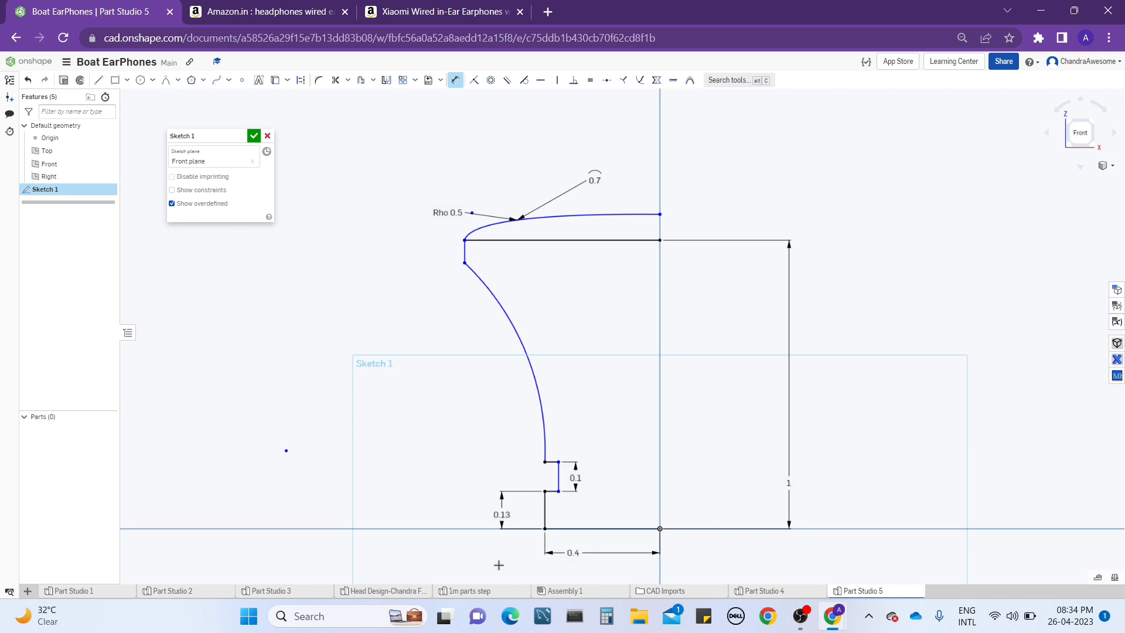
Set the short vertical rim line beneath the conic to 0.07 in
{"action": "scroll", "coordinate": [465, 253], "scroll_direction": "down", "scroll_amount": 1}
{"action": "left_click", "coordinate": [465, 252]}
{"action": "left_click", "coordinate": [446, 253]}
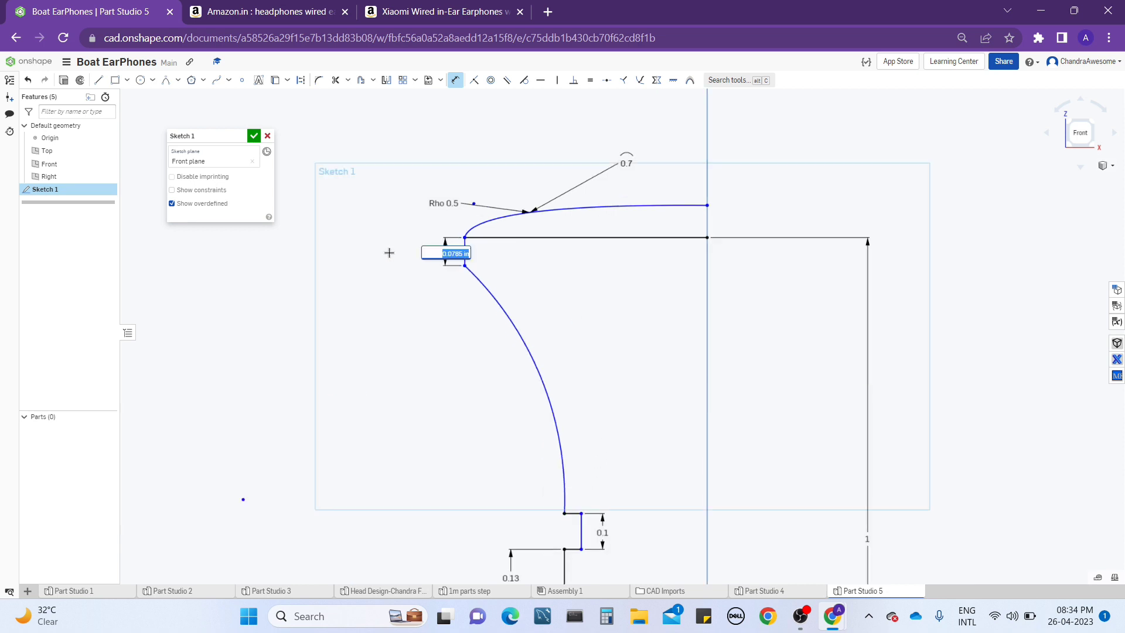
{"action": "type", "text": "0.07"}
{"action": "key", "text": "Return"}
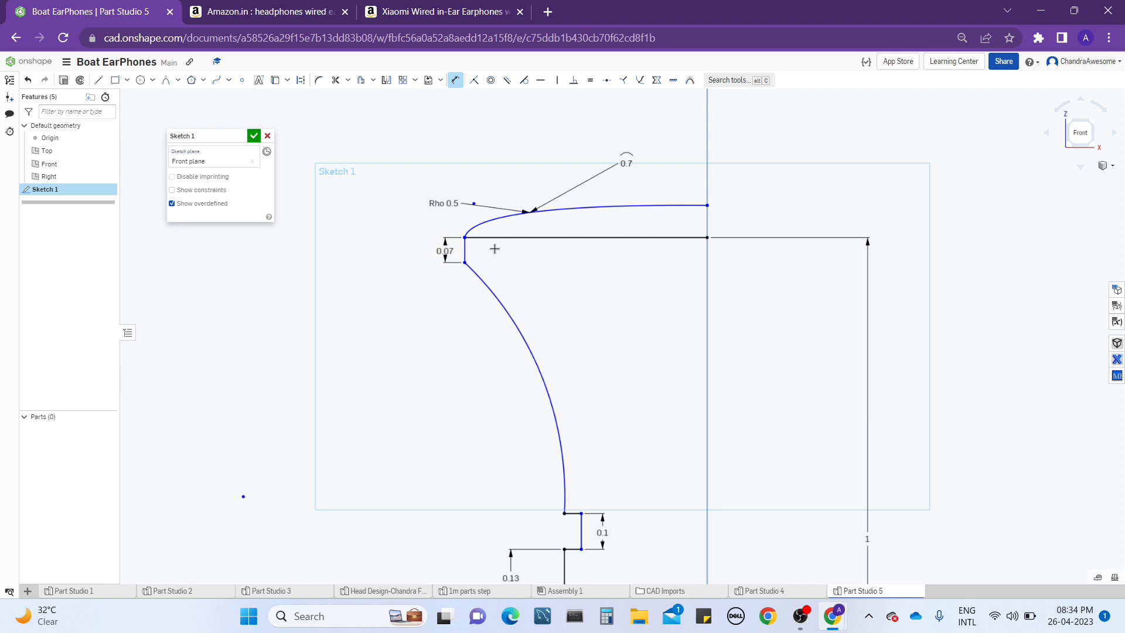
Dimension the radius of the flared side arc as 0.9 in
{"action": "scroll", "coordinate": [495, 249], "scroll_direction": "up", "scroll_amount": 2}
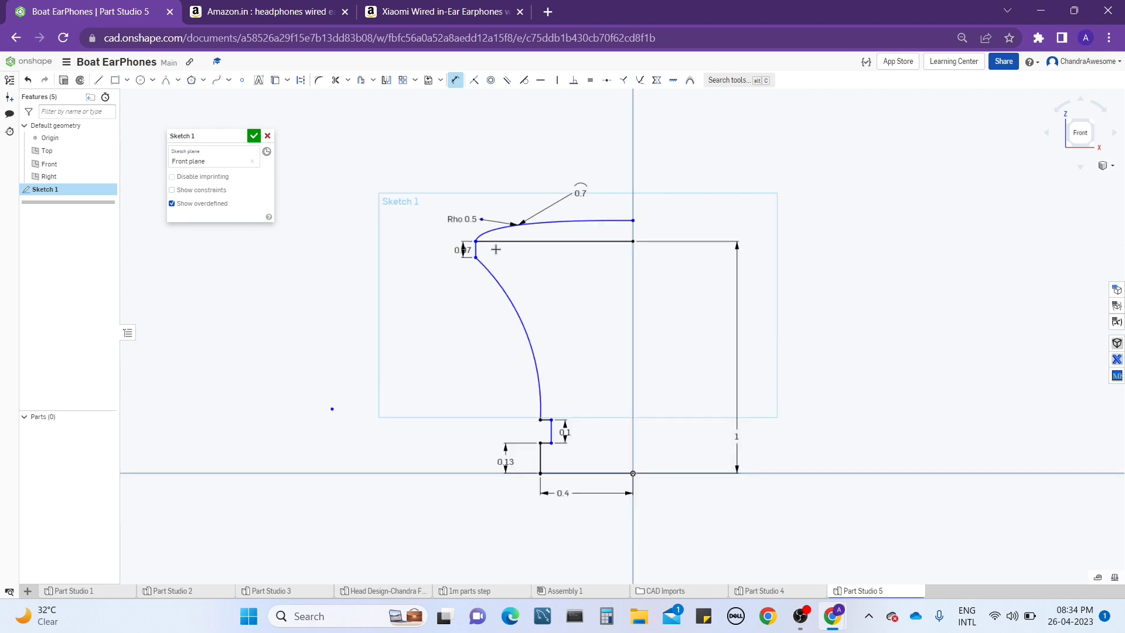
{"action": "left_click", "coordinate": [517, 305]}
{"action": "left_click", "coordinate": [332, 409]}
{"action": "left_click", "coordinate": [491, 326]}
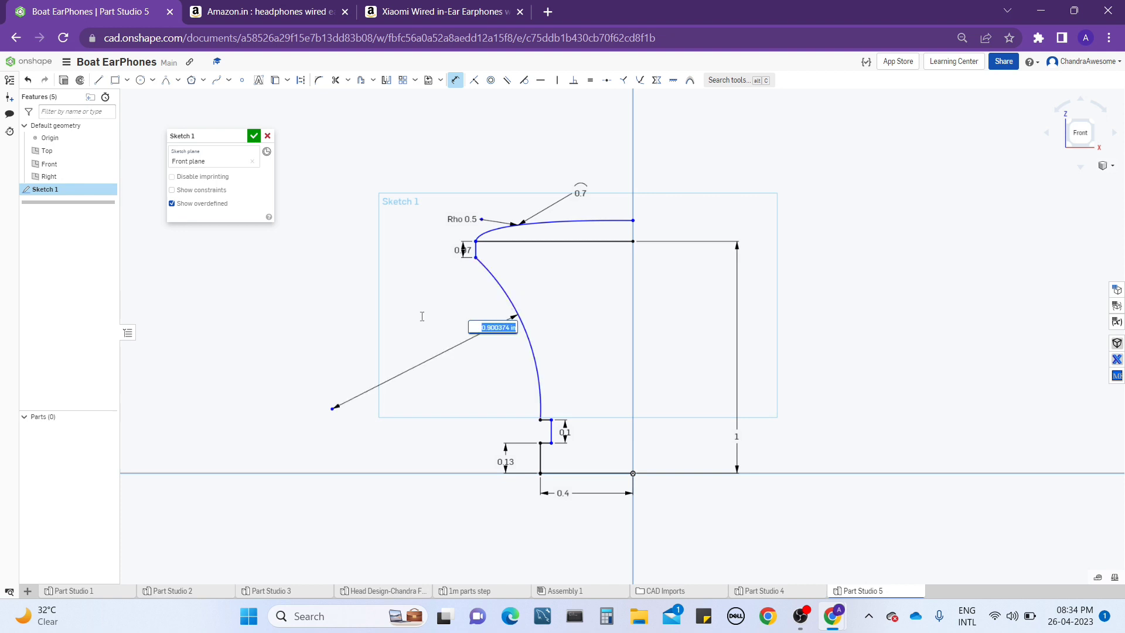
{"action": "type", "text": "0.9"}
{"action": "key", "text": "Return"}
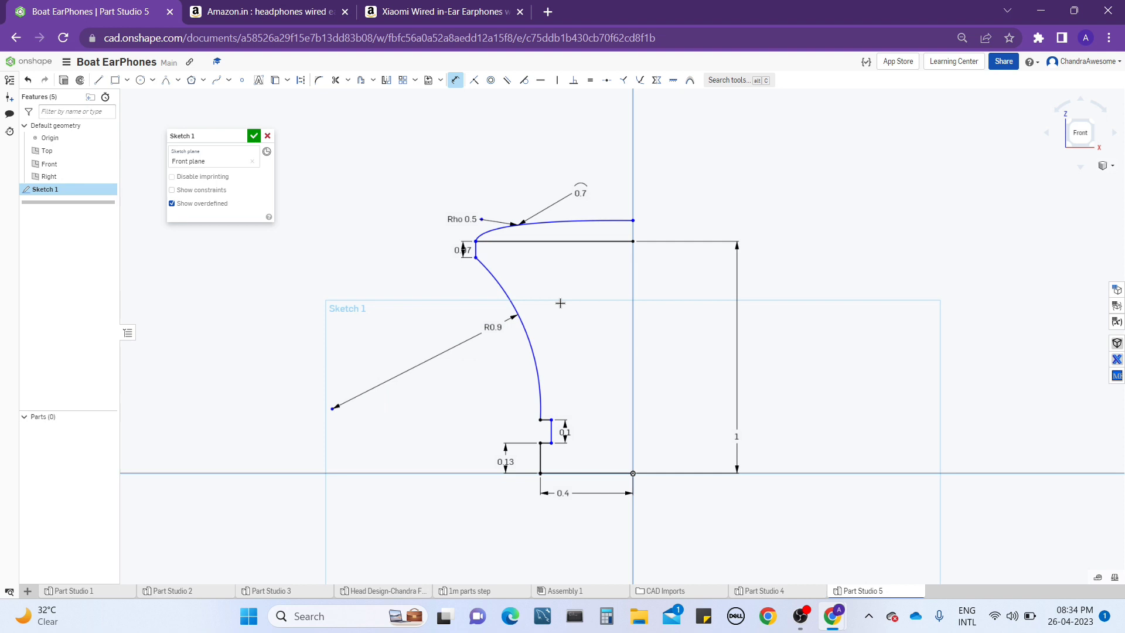
Close the half profile with a vertical line from the conic's end on the axis down to the origin, and finish the sketch
{"action": "left_click", "coordinate": [98, 79]}
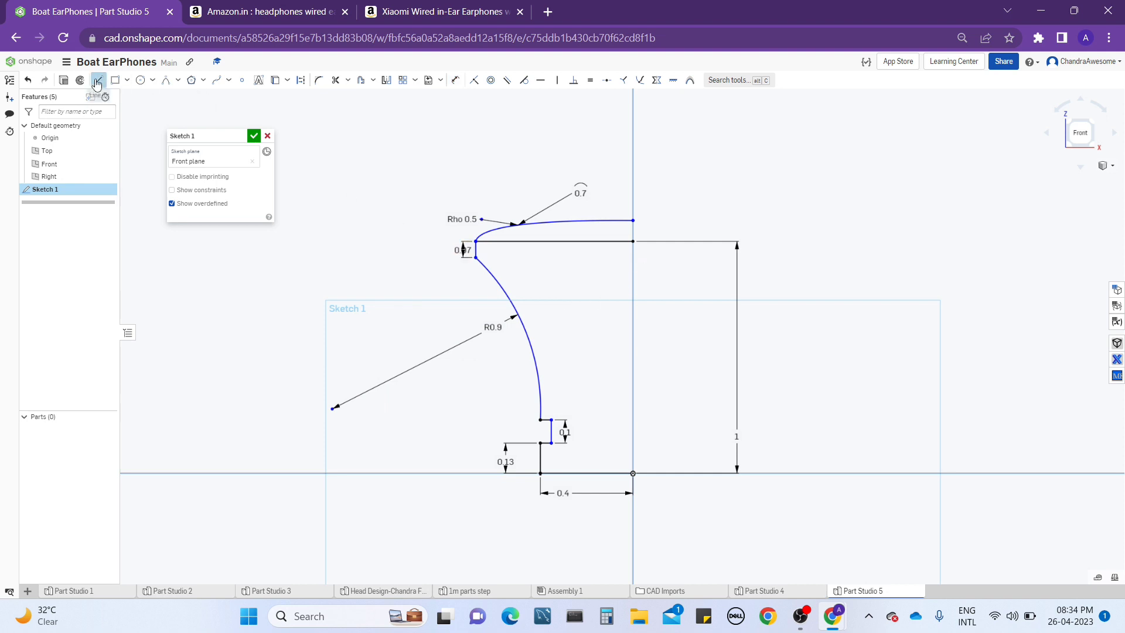
{"action": "left_click", "coordinate": [633, 221]}
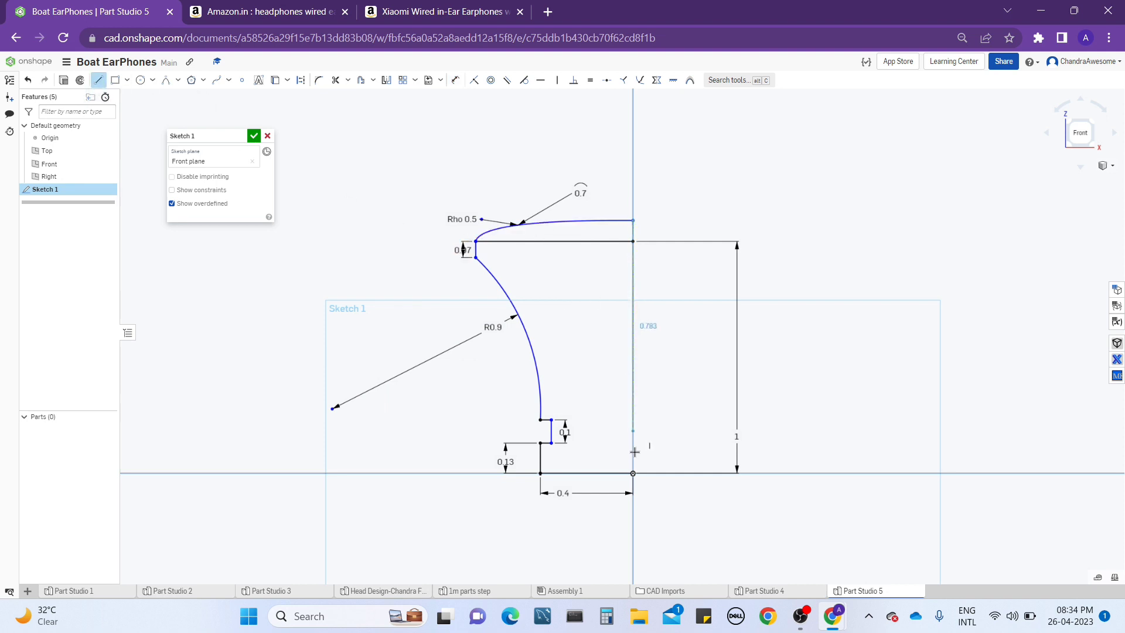
{"action": "left_click", "coordinate": [634, 474]}
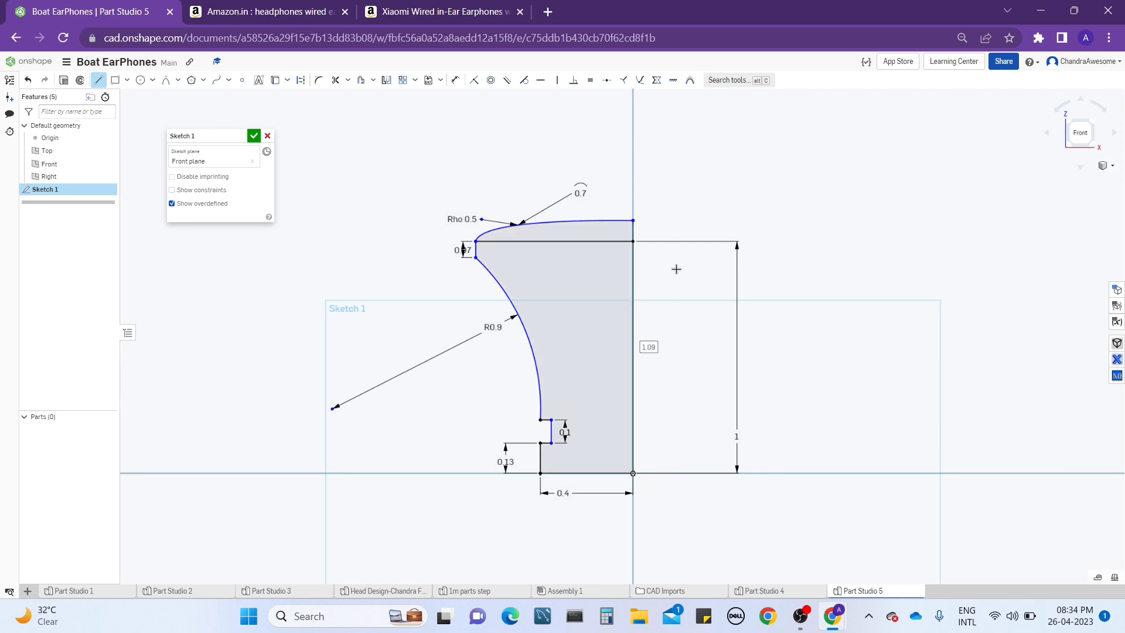
{"action": "key", "text": "Escape"}
{"action": "left_click", "coordinate": [254, 136]}
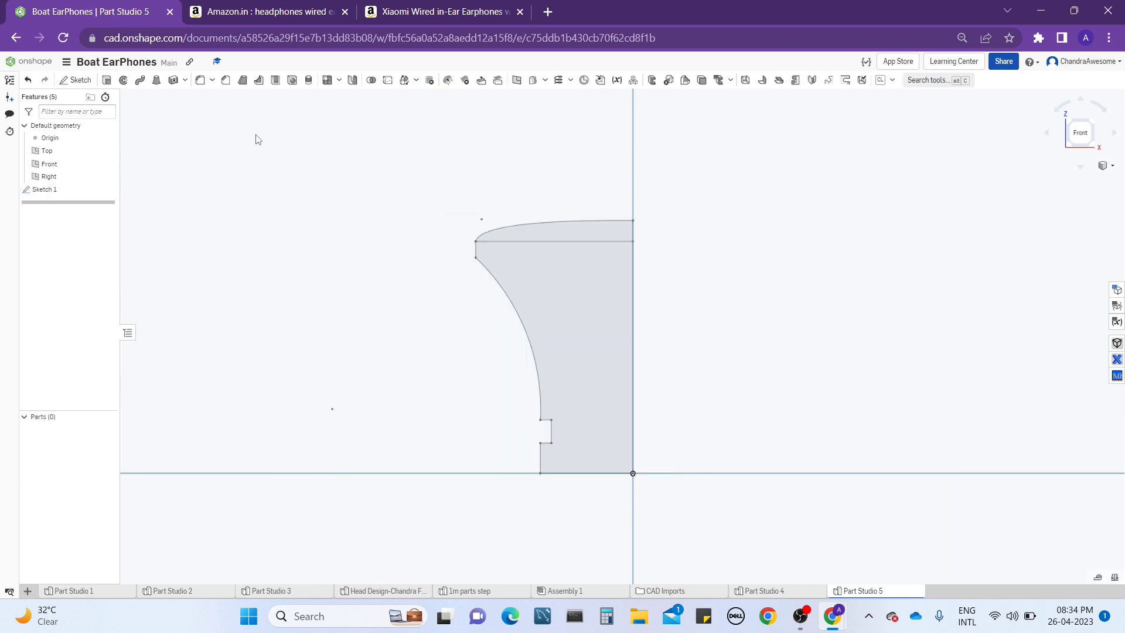
Start a new surface Revolve and pick the rim line, flared arc, groove edges, lower side edge and base line as its profile
{"action": "left_click", "coordinate": [125, 82]}
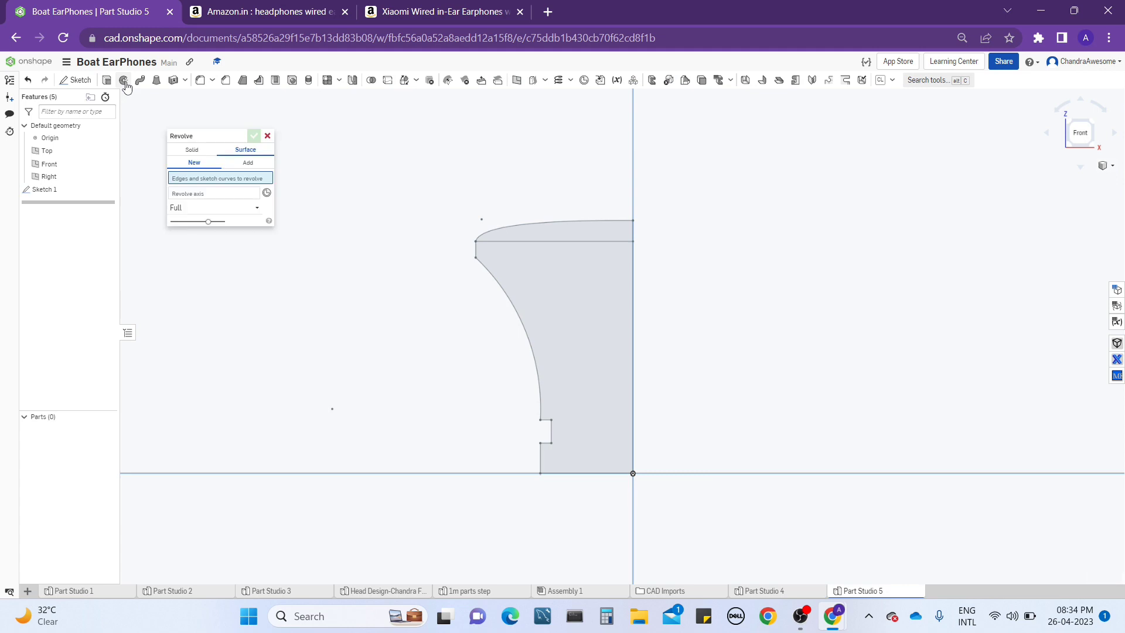
{"action": "left_click", "coordinate": [433, 12]}
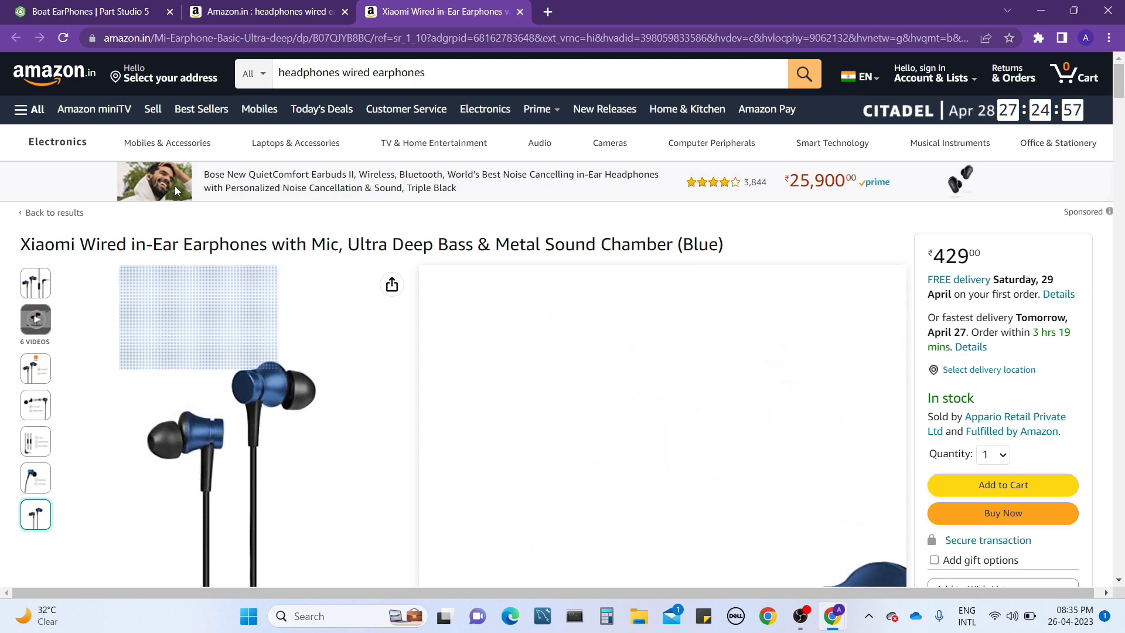
{"action": "left_click", "coordinate": [116, 18]}
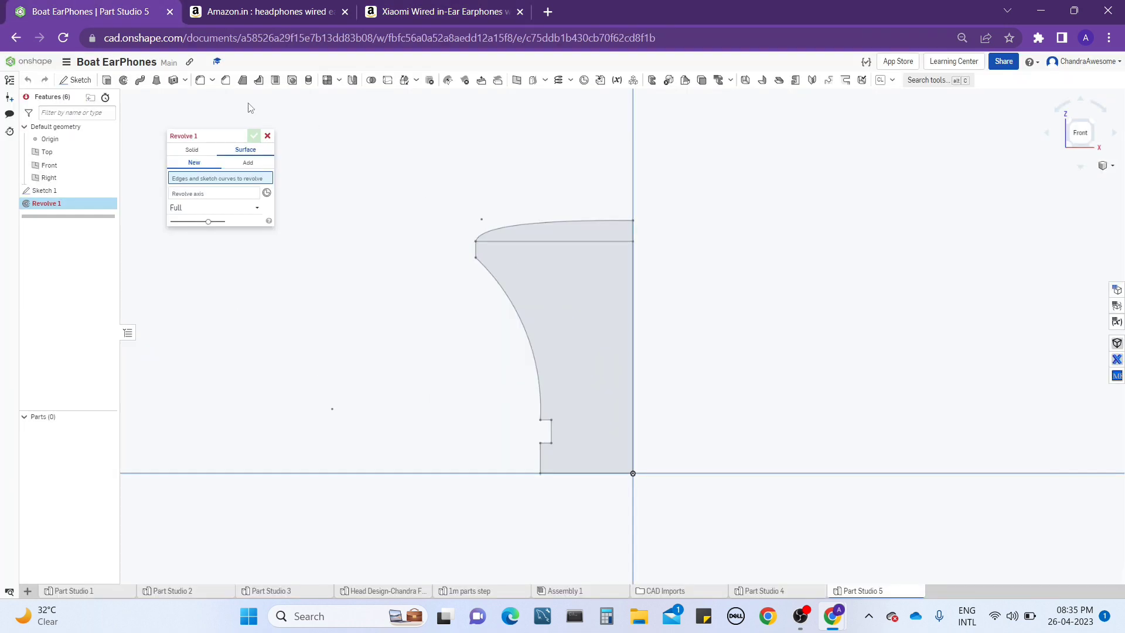
{"action": "left_click", "coordinate": [474, 251]}
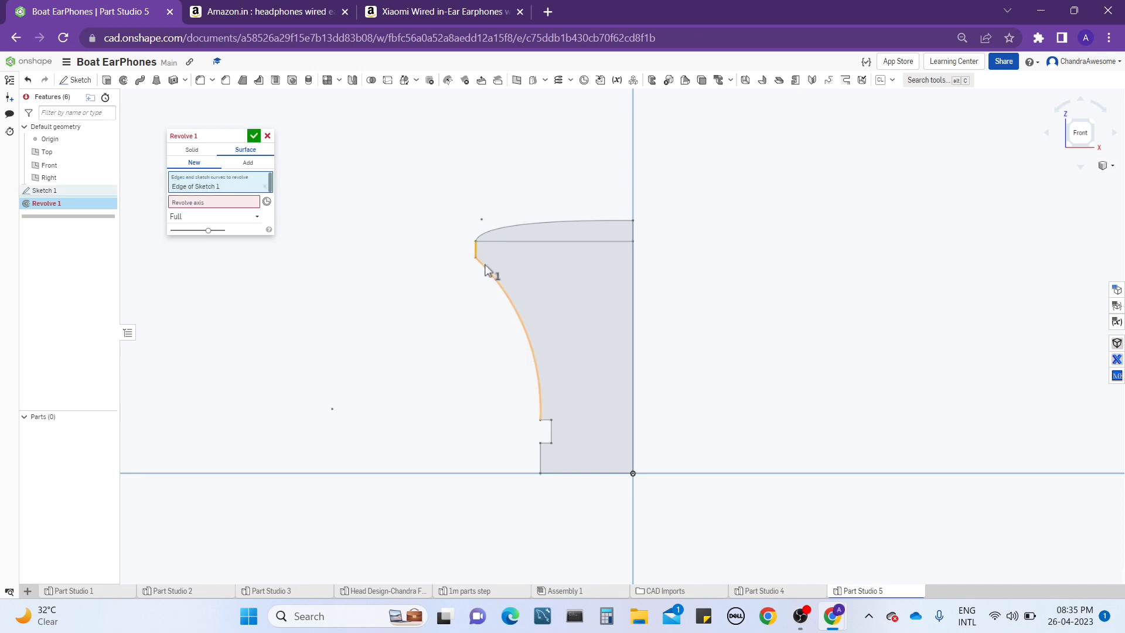
{"action": "left_click", "coordinate": [491, 270]}
{"action": "scroll", "coordinate": [546, 460], "scroll_direction": "up", "scroll_amount": 5}
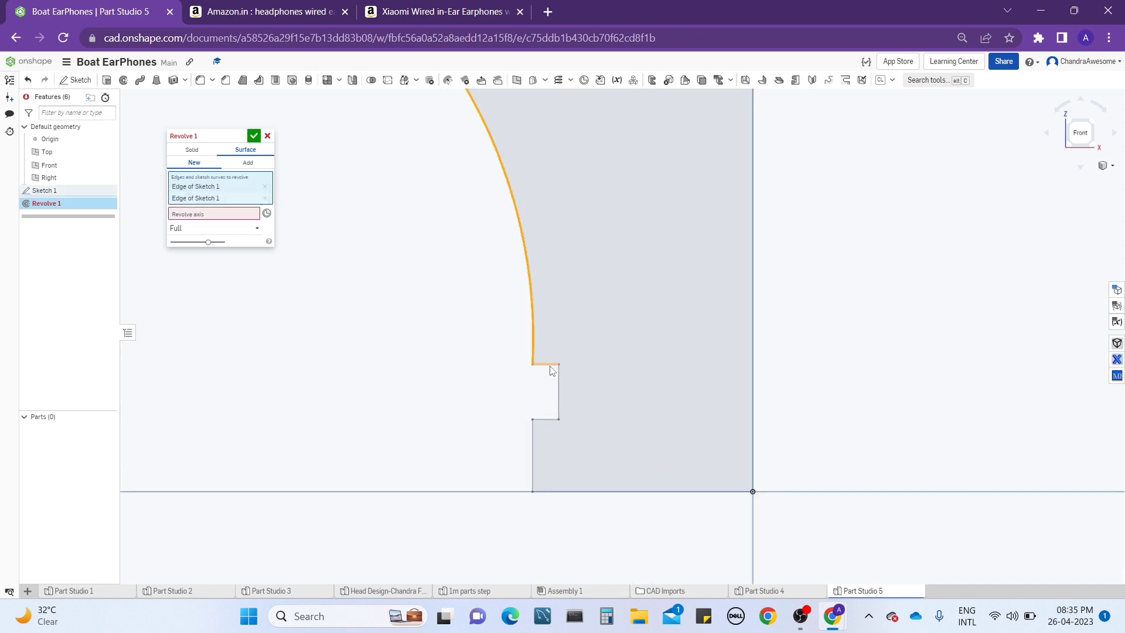
{"action": "left_click", "coordinate": [550, 365]}
{"action": "left_click", "coordinate": [560, 376]}
{"action": "left_click", "coordinate": [551, 421]}
{"action": "left_click", "coordinate": [534, 466]}
{"action": "left_click", "coordinate": [555, 492]}
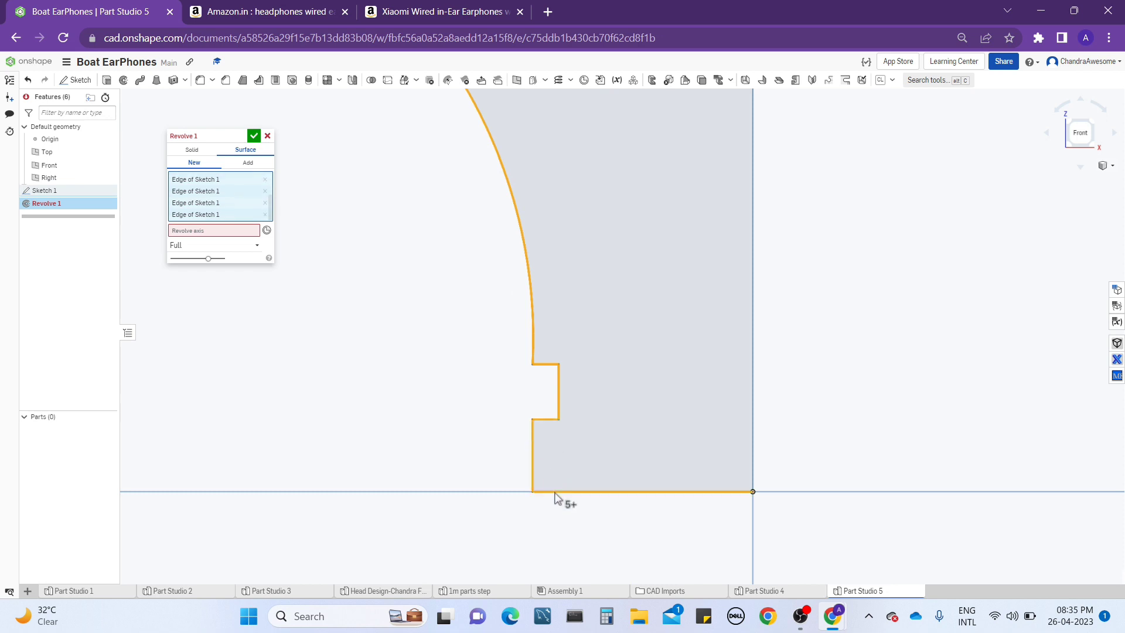
{"action": "scroll", "coordinate": [555, 499], "scroll_direction": "down", "scroll_amount": 3}
{"action": "left_click", "coordinate": [469, 205]}
{"action": "left_click", "coordinate": [468, 205]}
{"action": "left_click", "coordinate": [481, 206]}
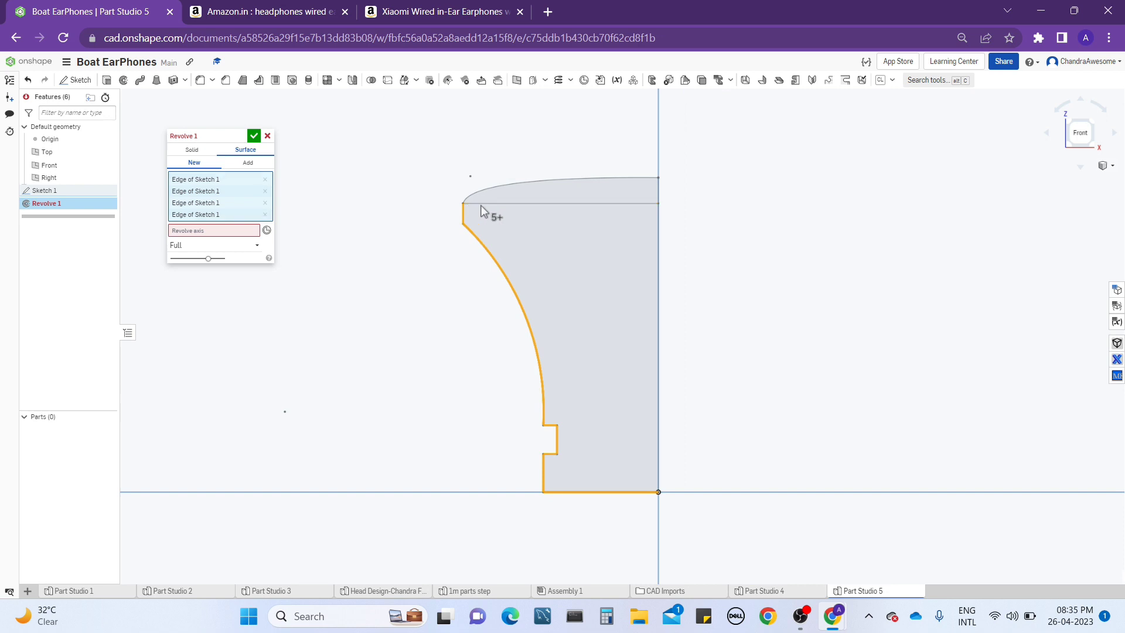
Revolve the selected edges fully about the sketch's vertical centre line and accept the surface
{"action": "left_click", "coordinate": [256, 230]}
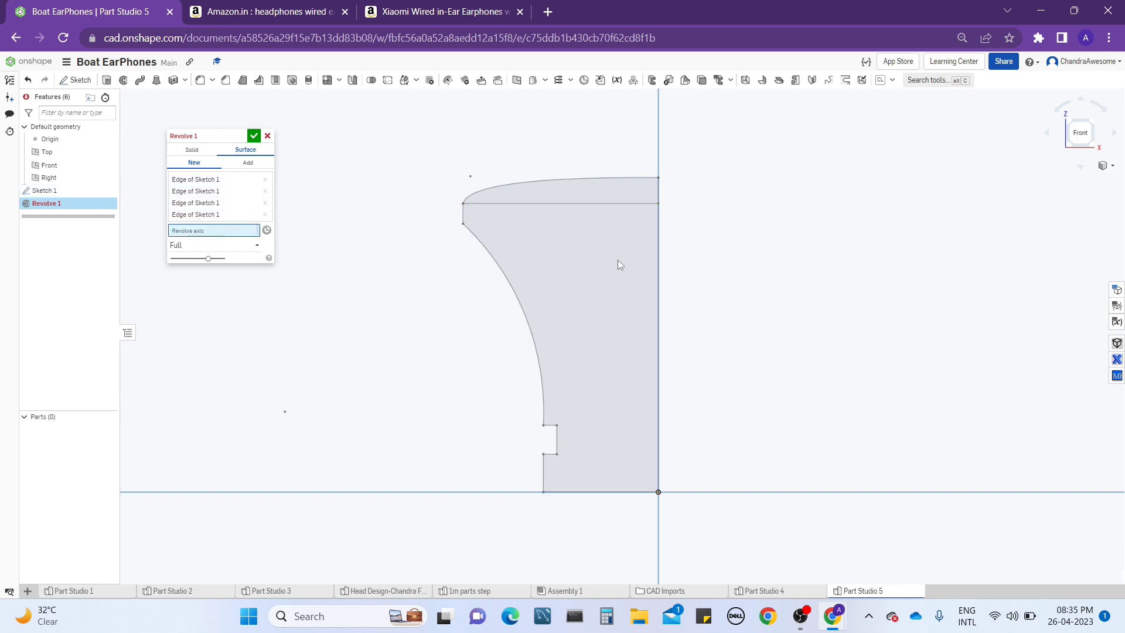
{"action": "left_click", "coordinate": [659, 263]}
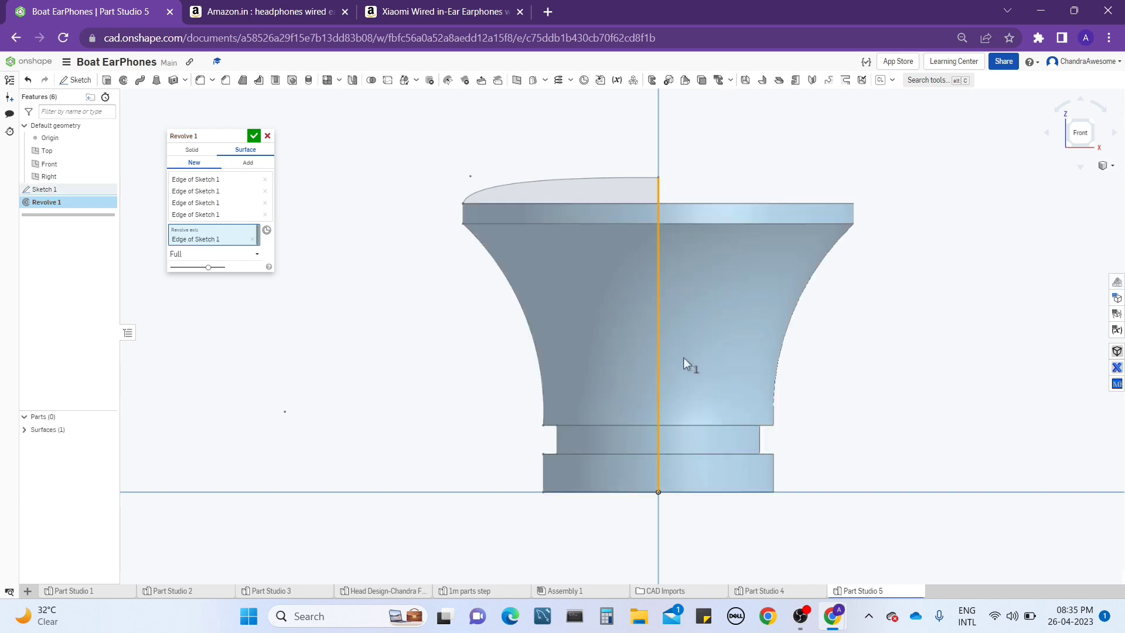
{"action": "right_click_drag", "start_coordinate": [683, 348], "coordinate": [670, 324]}
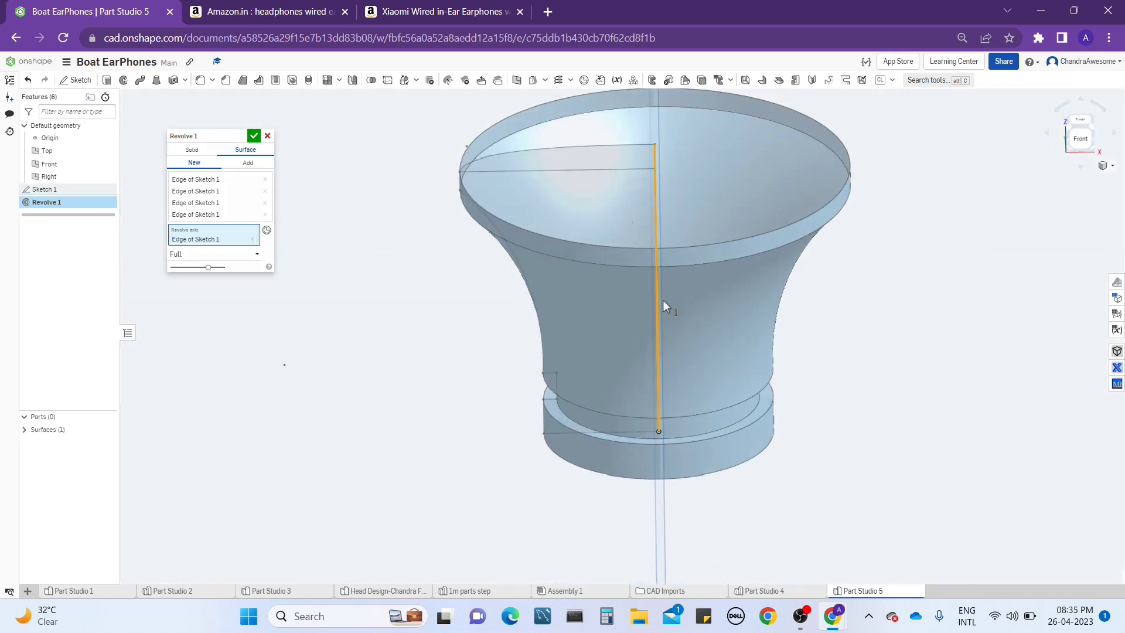
{"action": "scroll", "coordinate": [637, 202], "scroll_direction": "up", "scroll_amount": 2}
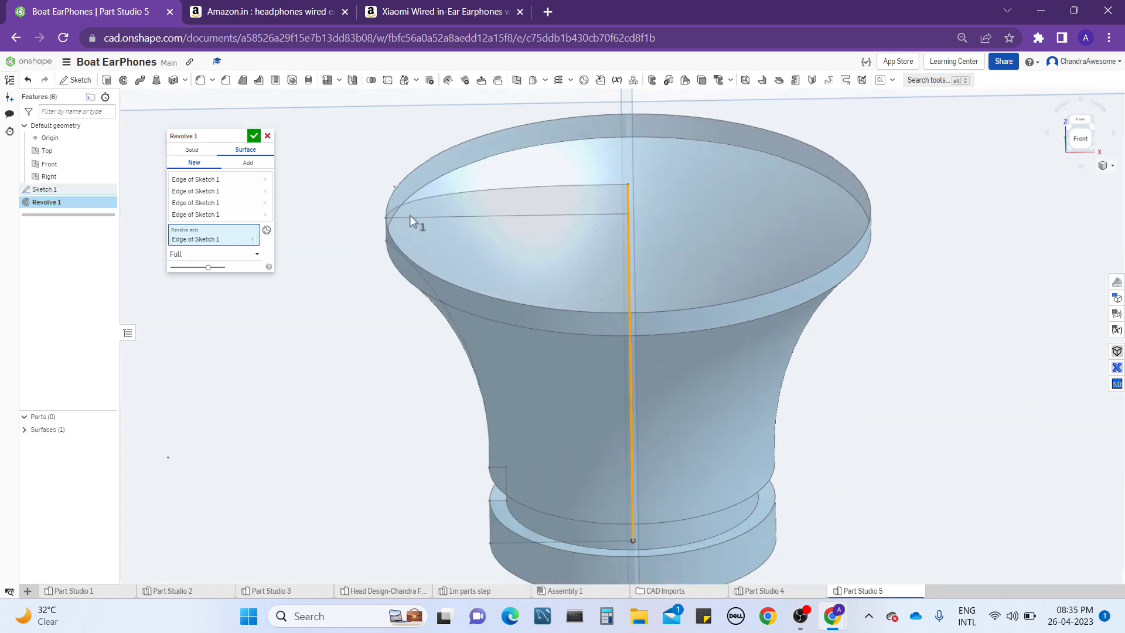
{"action": "left_click", "coordinate": [254, 138]}
Examine the earphone's shape in the Xiaomi product photo on Amazon, then return to the Onshape model
{"action": "right_click", "coordinate": [656, 282]}
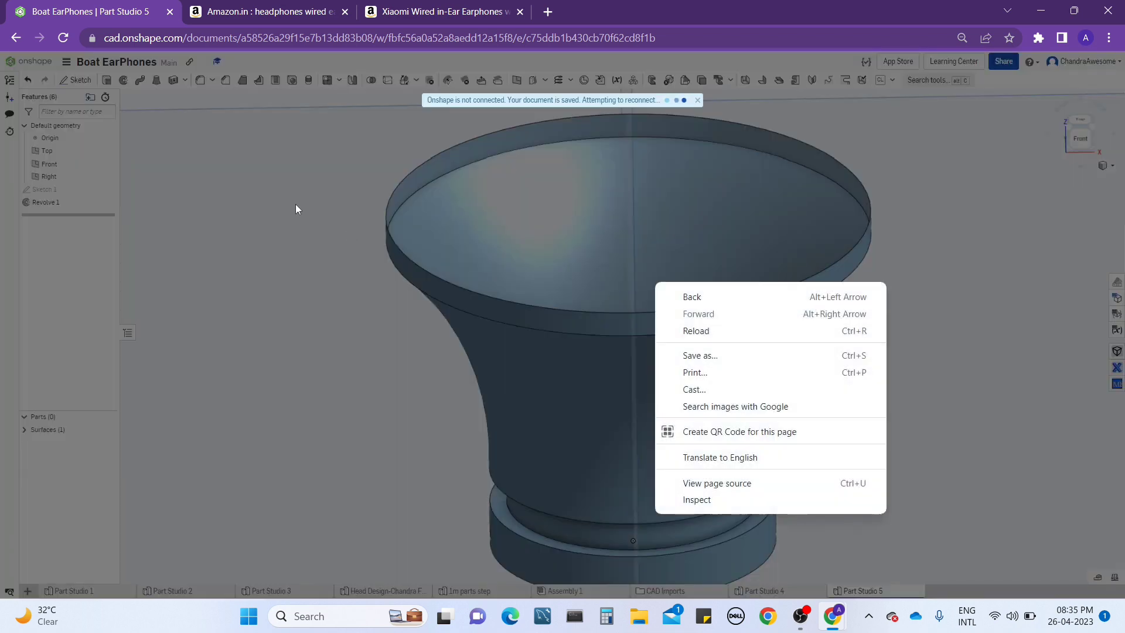
{"action": "left_click", "coordinate": [466, 5]}
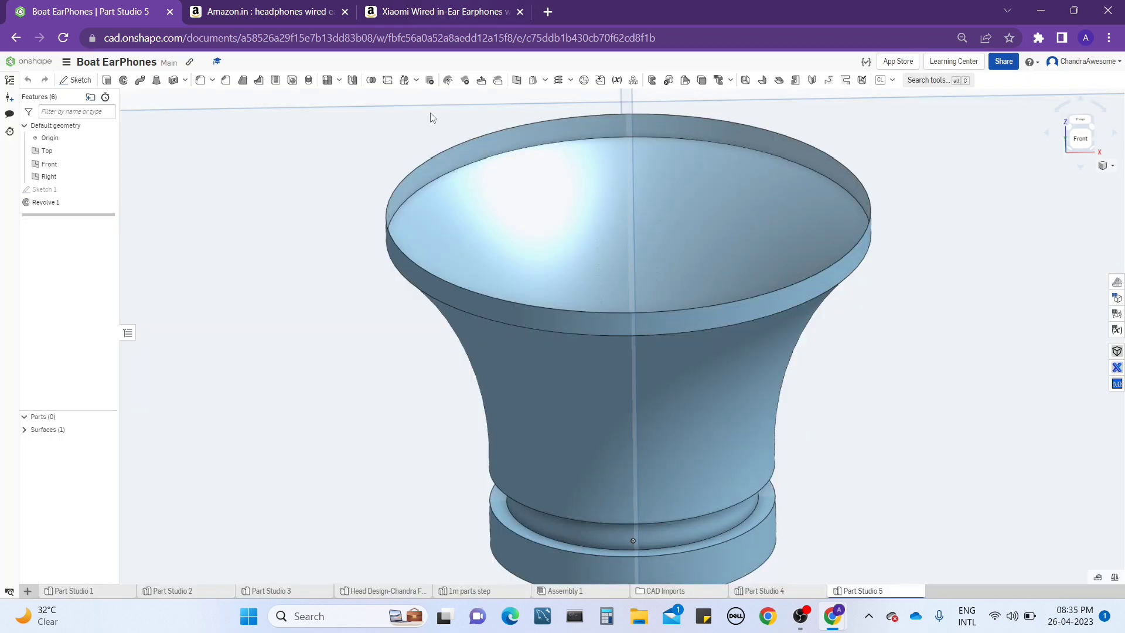
{"action": "left_click", "coordinate": [443, 12]}
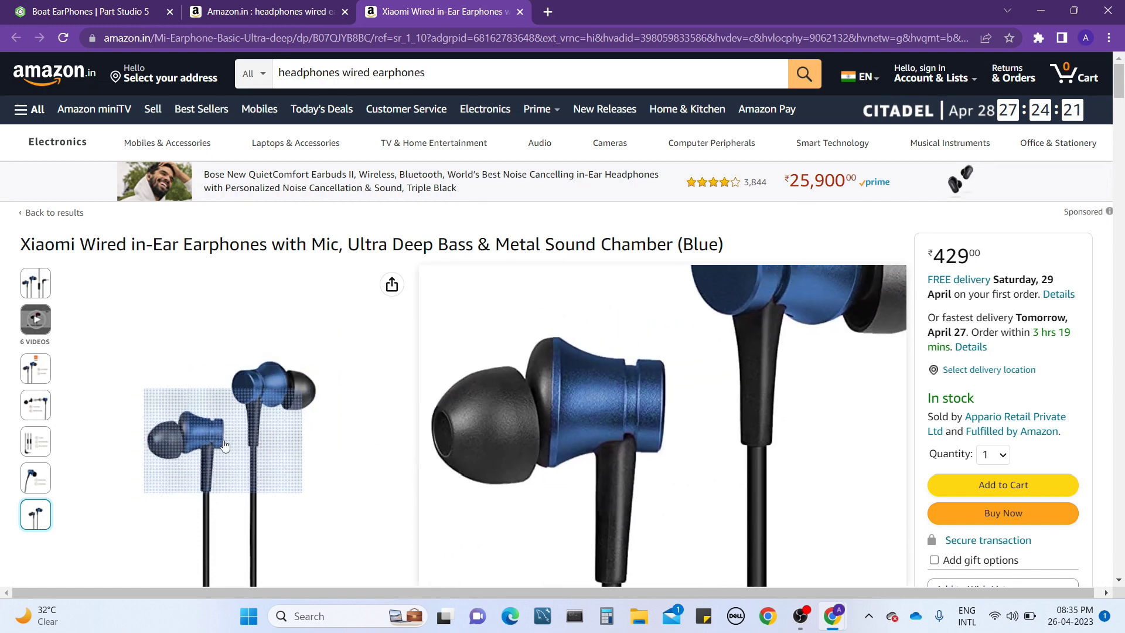
{"action": "left_click", "coordinate": [124, 4]}
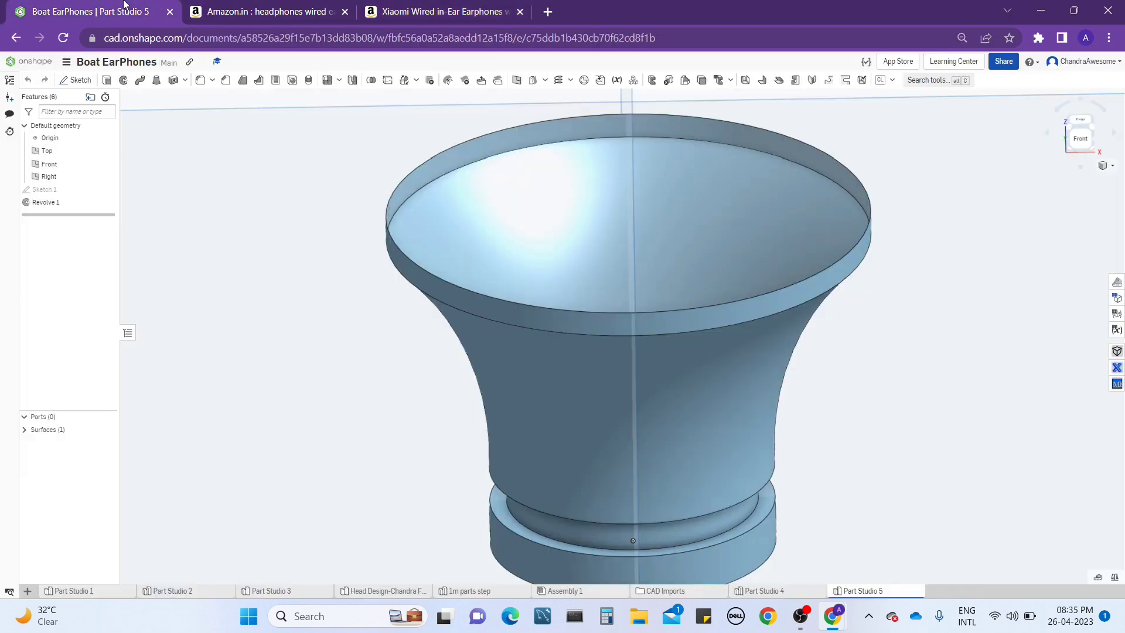
Show the profile sketch again over the revolved housing, with its conic cap profile at the rim in view
{"action": "left_click", "coordinate": [111, 190]}
{"action": "scroll", "coordinate": [410, 197], "scroll_direction": "up", "scroll_amount": 3}
{"action": "right_click_drag", "start_coordinate": [410, 197], "coordinate": [399, 174]}
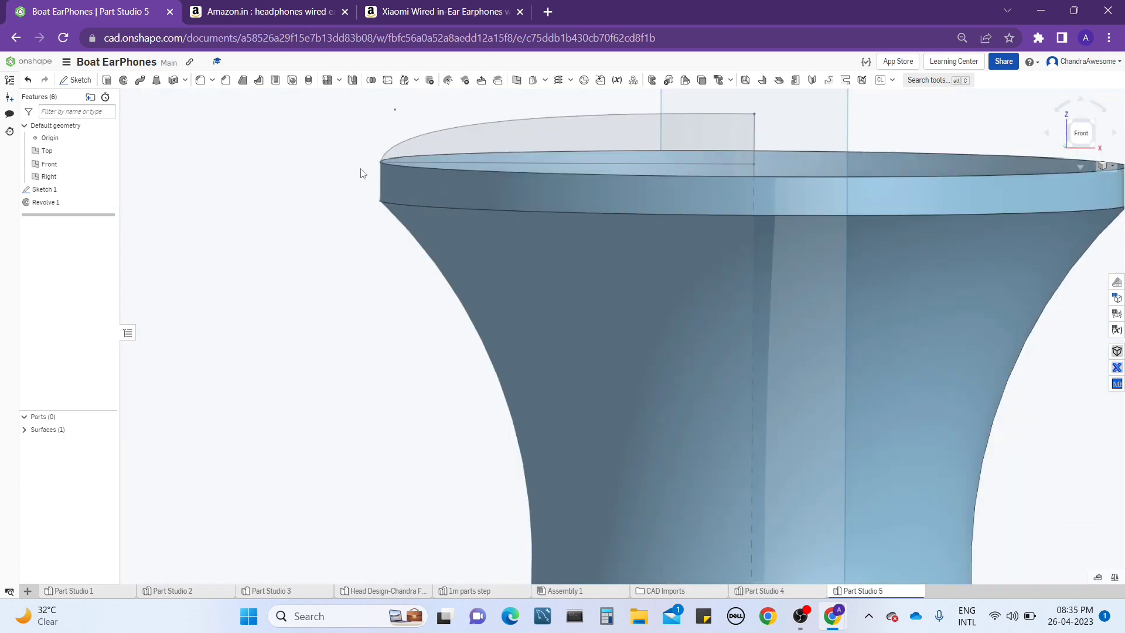
Revolve the conic cap curve fully about the sketch's vertical centre line as a new surface and accept it
{"action": "left_click", "coordinate": [124, 80]}
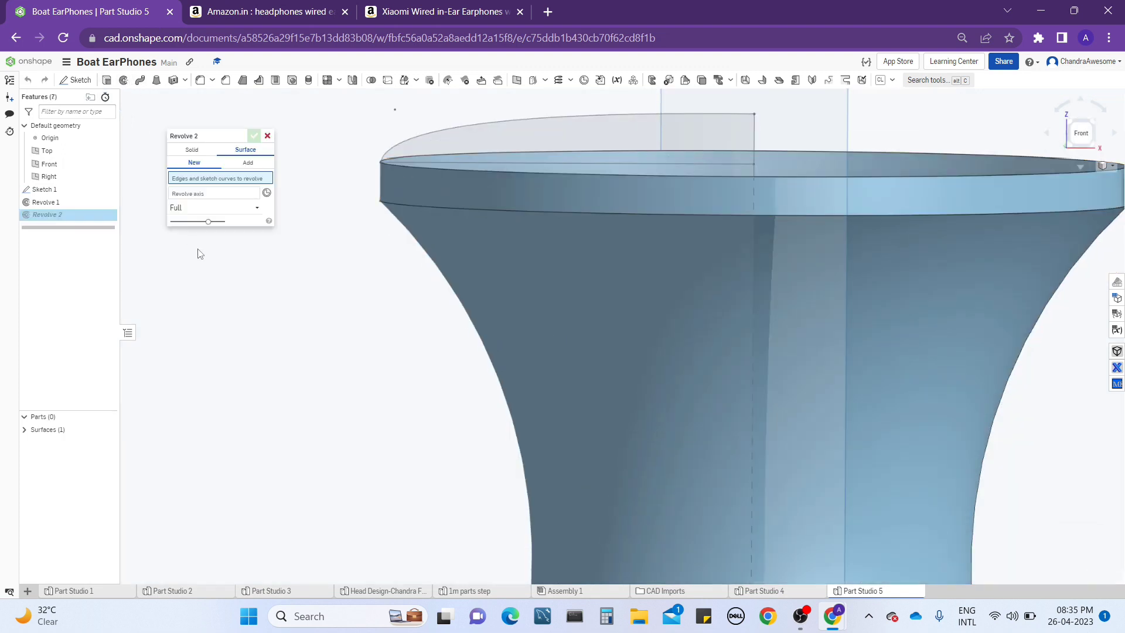
{"action": "left_click", "coordinate": [444, 130]}
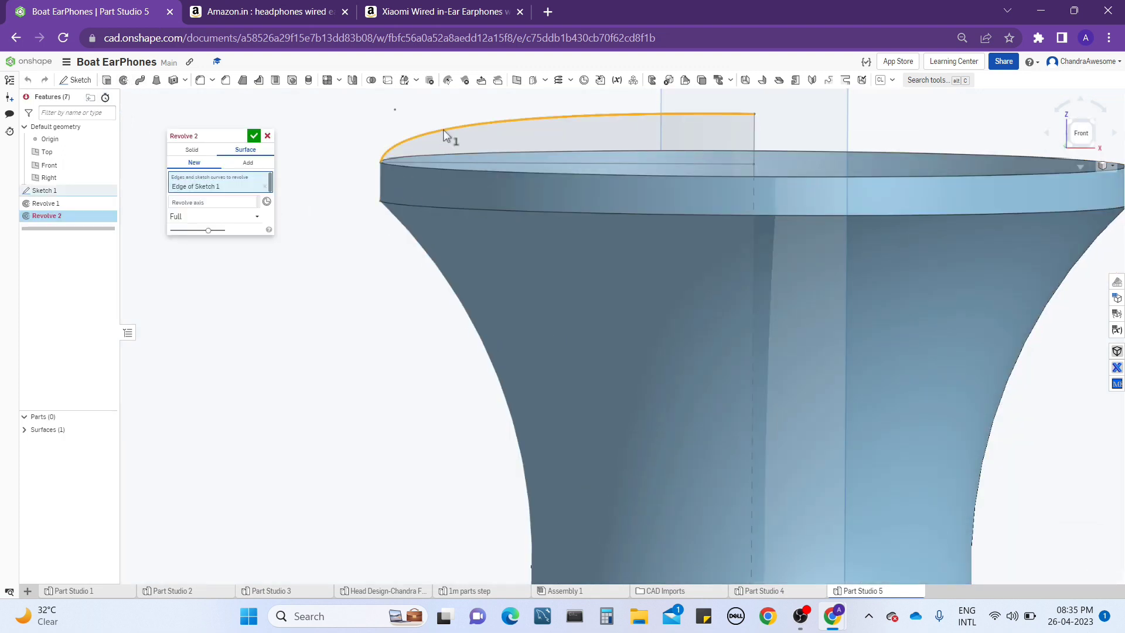
{"action": "left_click", "coordinate": [222, 202]}
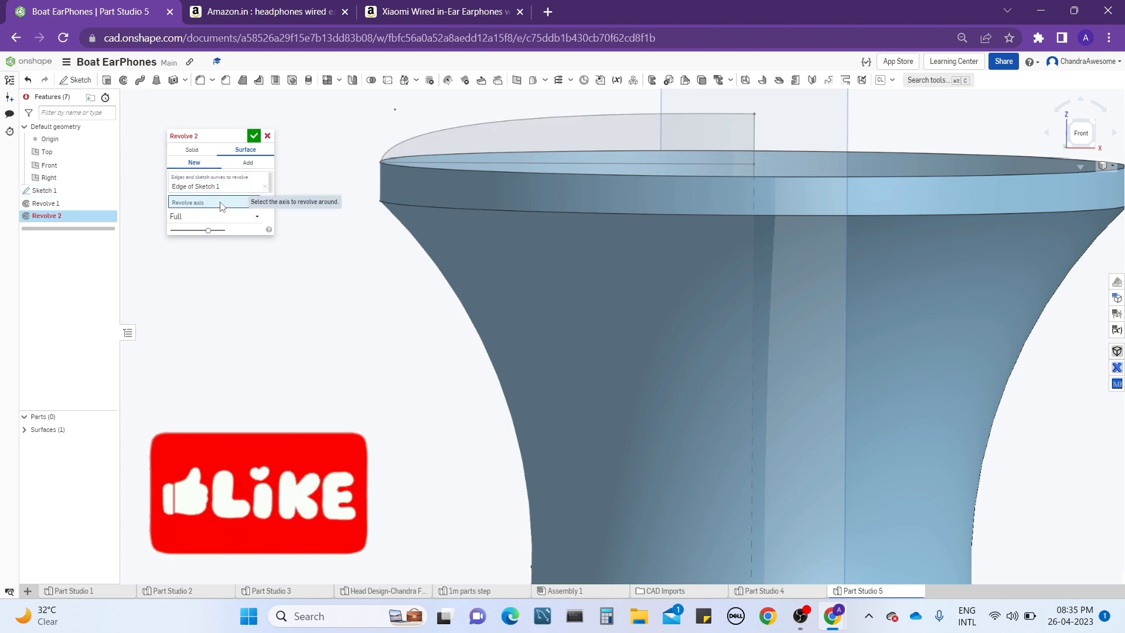
{"action": "left_click", "coordinate": [753, 146]}
{"action": "scroll", "coordinate": [752, 153], "scroll_direction": "down", "scroll_amount": 3}
{"action": "right_click_drag", "start_coordinate": [754, 168], "coordinate": [535, 264]}
{"action": "left_click", "coordinate": [255, 137]}
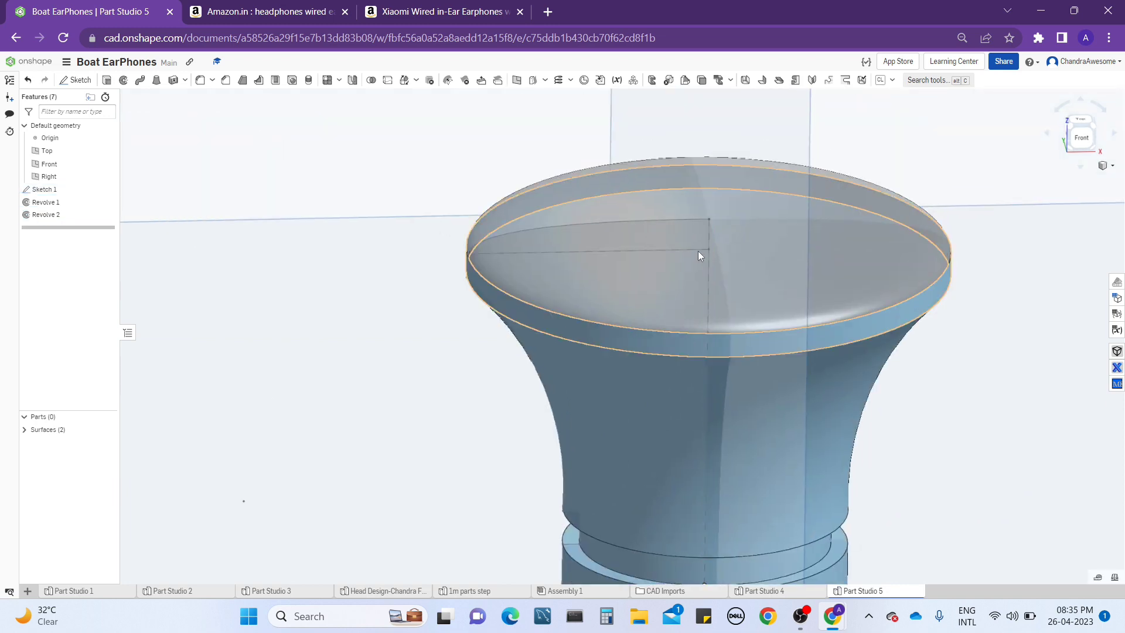
{"action": "right_click_drag", "start_coordinate": [755, 286], "coordinate": [760, 358]}
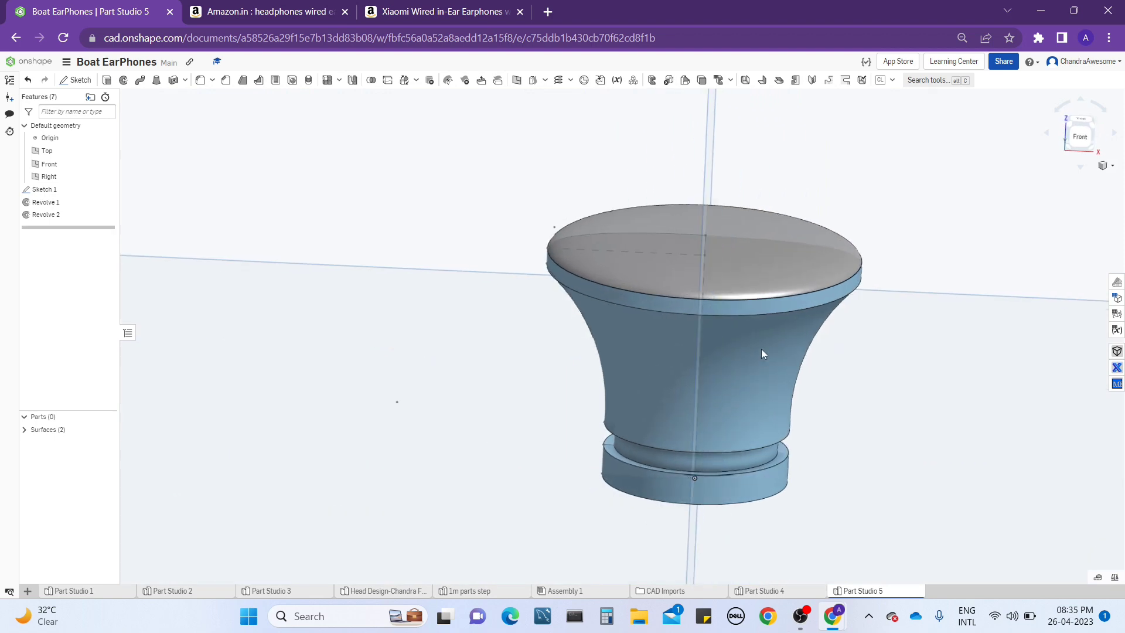
{"action": "left_click", "coordinate": [1081, 135]}
{"action": "scroll", "coordinate": [650, 282], "scroll_direction": "up", "scroll_amount": 5}
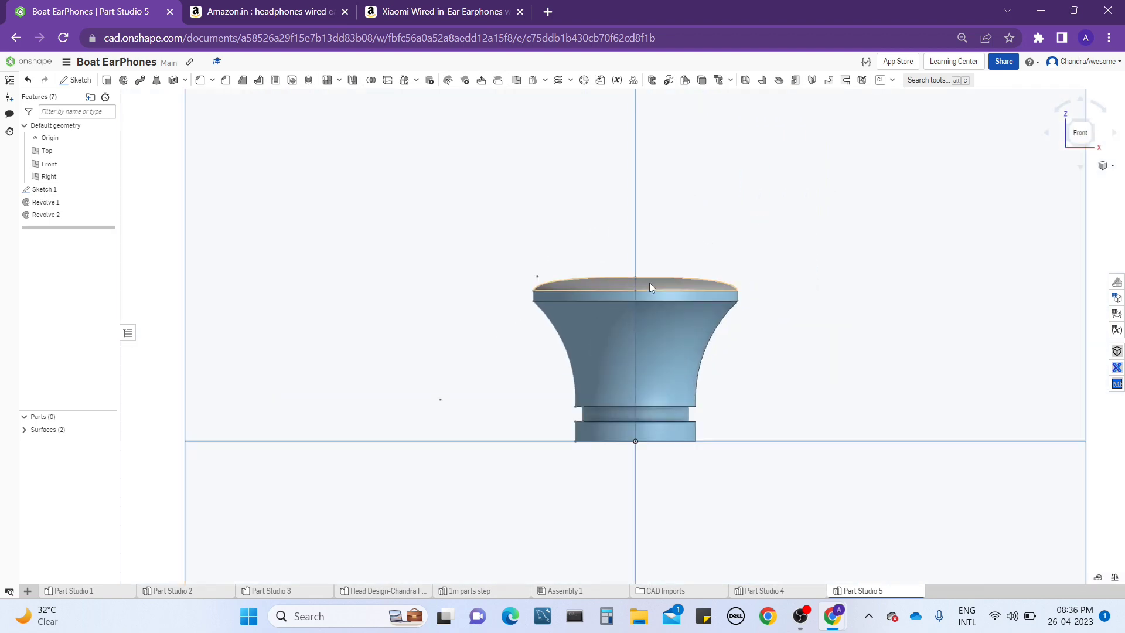
Examine the ear-tip side of the earphone in the Xiaomi product photos on Amazon, then return to the Onshape model
{"action": "left_click", "coordinate": [329, 9]}
{"action": "left_click", "coordinate": [433, 3]}
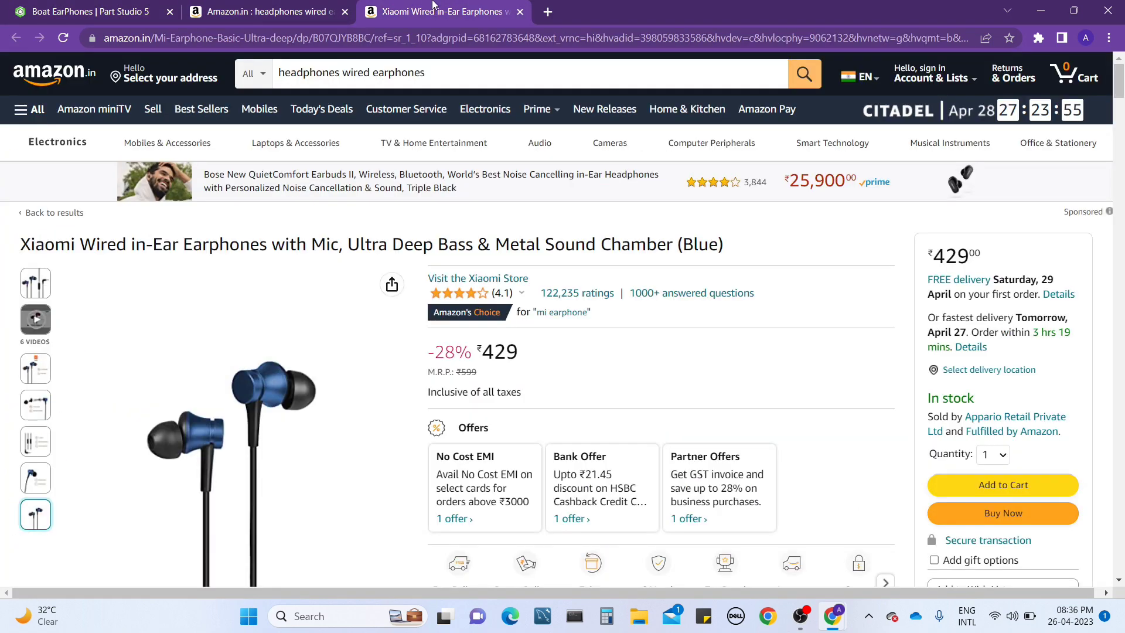
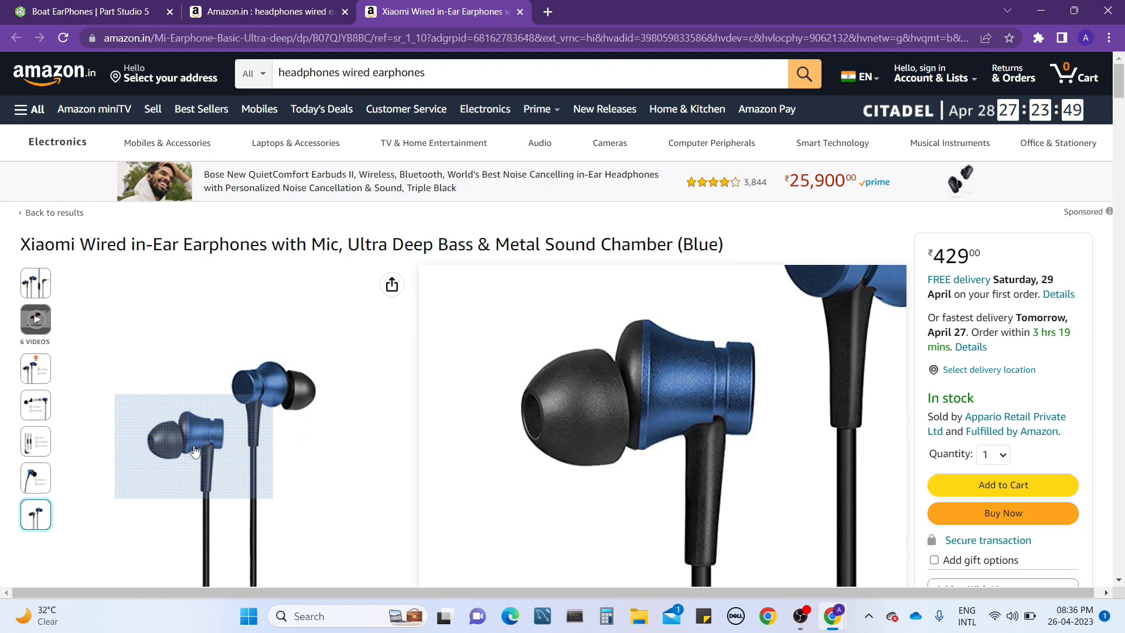
{"action": "mouse_move", "coordinate": [39, 445]}
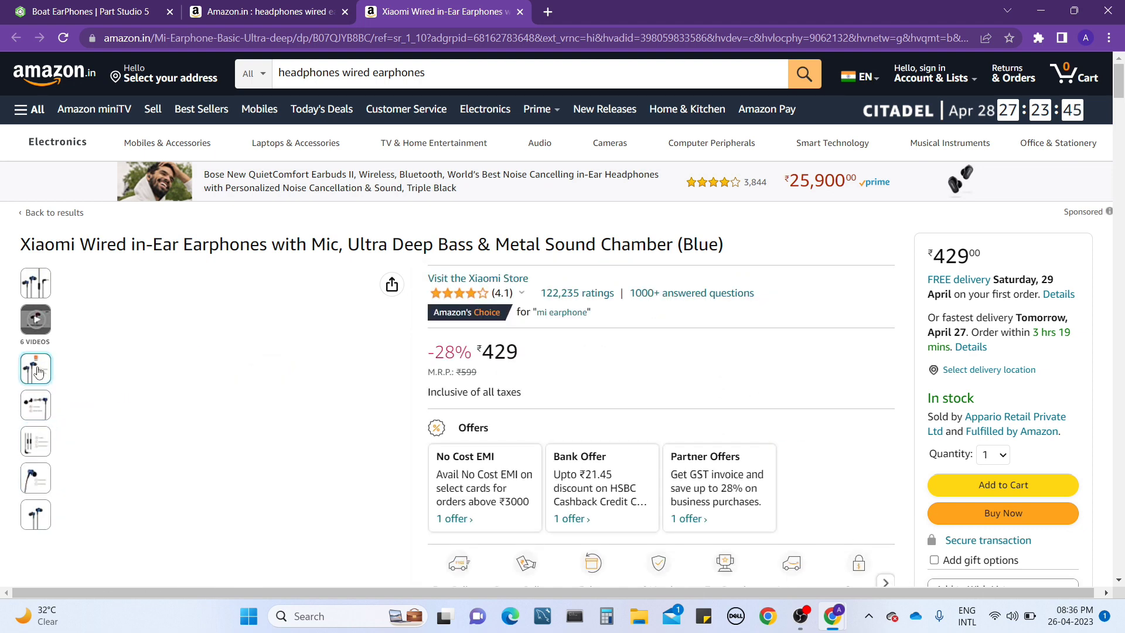
{"action": "mouse_move", "coordinate": [38, 371]}
{"action": "mouse_move", "coordinate": [31, 492]}
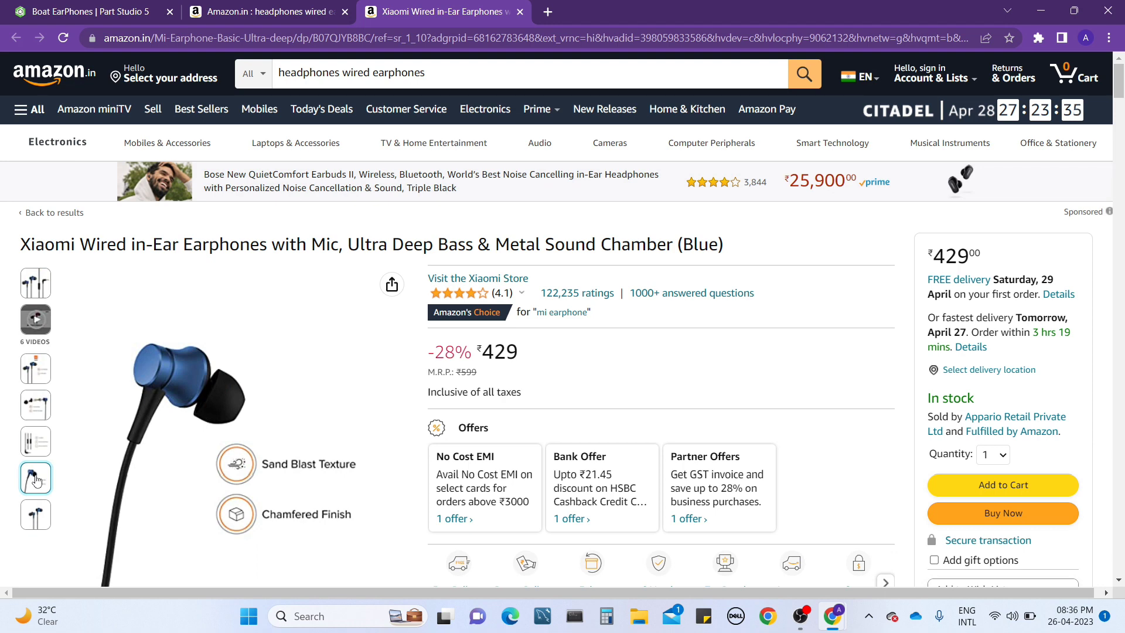
{"action": "left_click", "coordinate": [109, 8]}
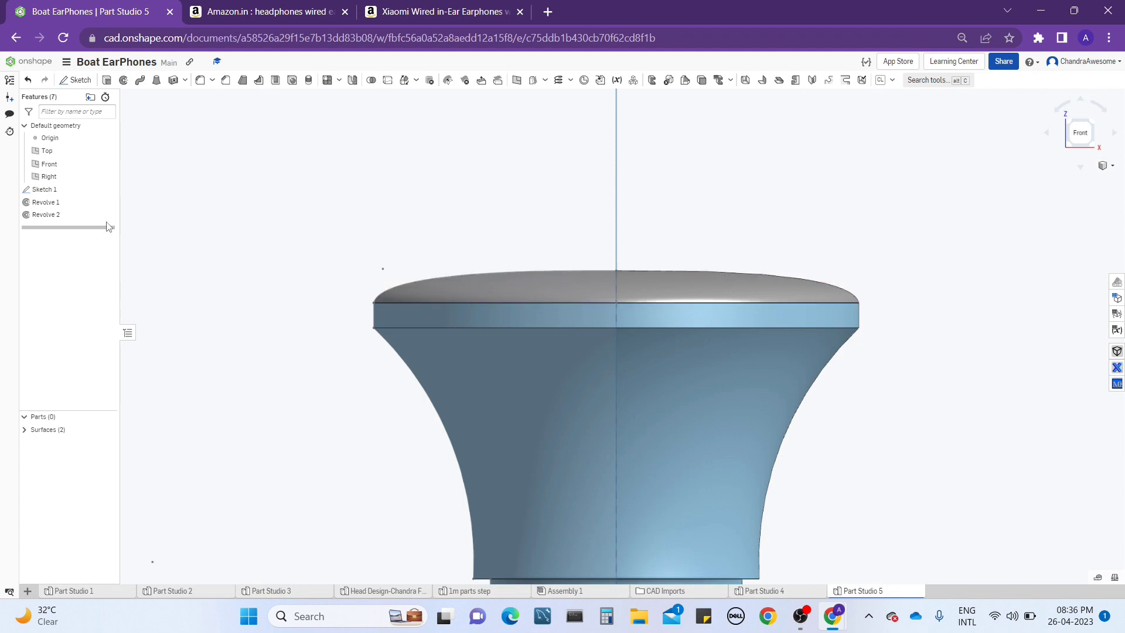
Reopen the housing's profile sketch for editing in the front view, with the conic cap area in view
{"action": "right_click_drag", "start_coordinate": [543, 262], "coordinate": [634, 215]}
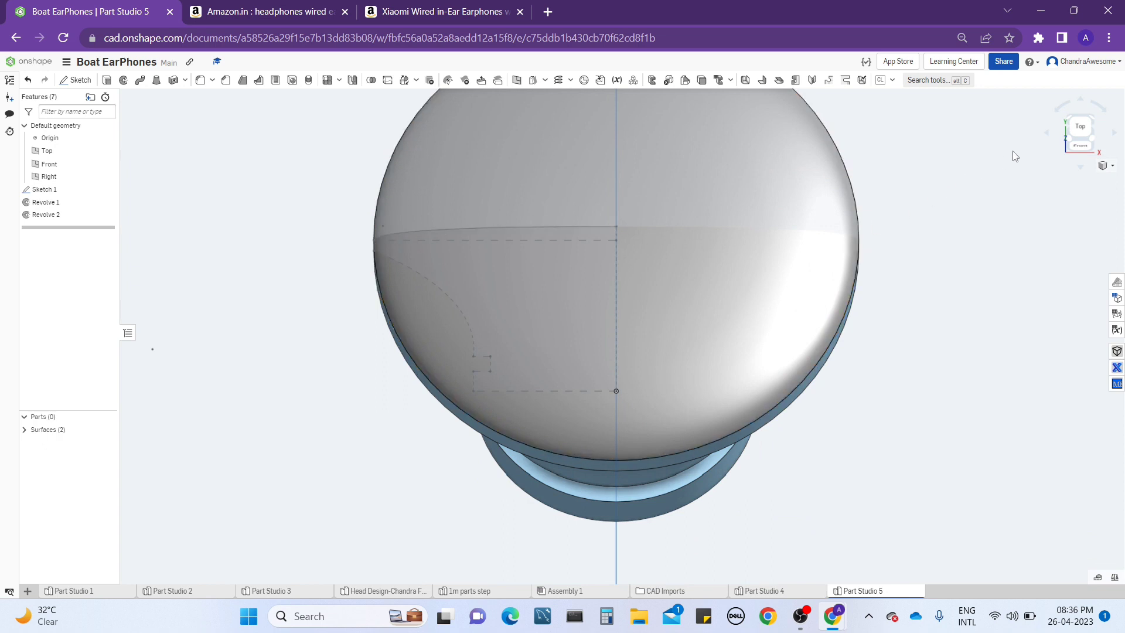
{"action": "left_click", "coordinate": [1080, 150]}
{"action": "scroll", "coordinate": [607, 249], "scroll_direction": "up", "scroll_amount": 5}
{"action": "scroll", "coordinate": [606, 249], "scroll_direction": "up", "scroll_amount": 2}
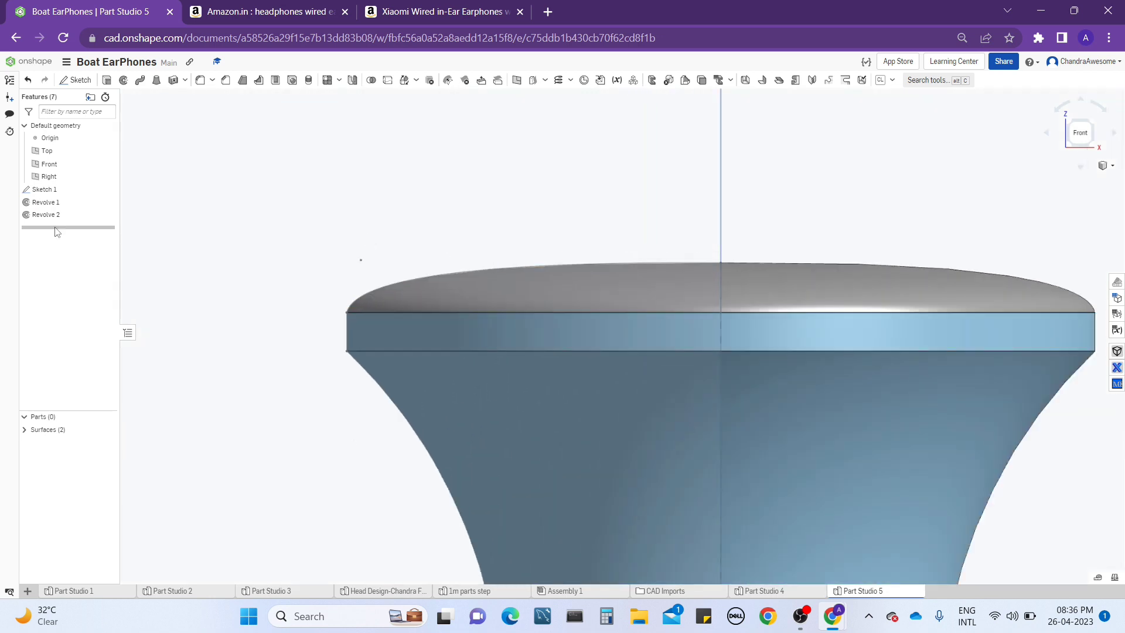
{"action": "right_click", "coordinate": [54, 190]}
{"action": "left_click", "coordinate": [80, 211]}
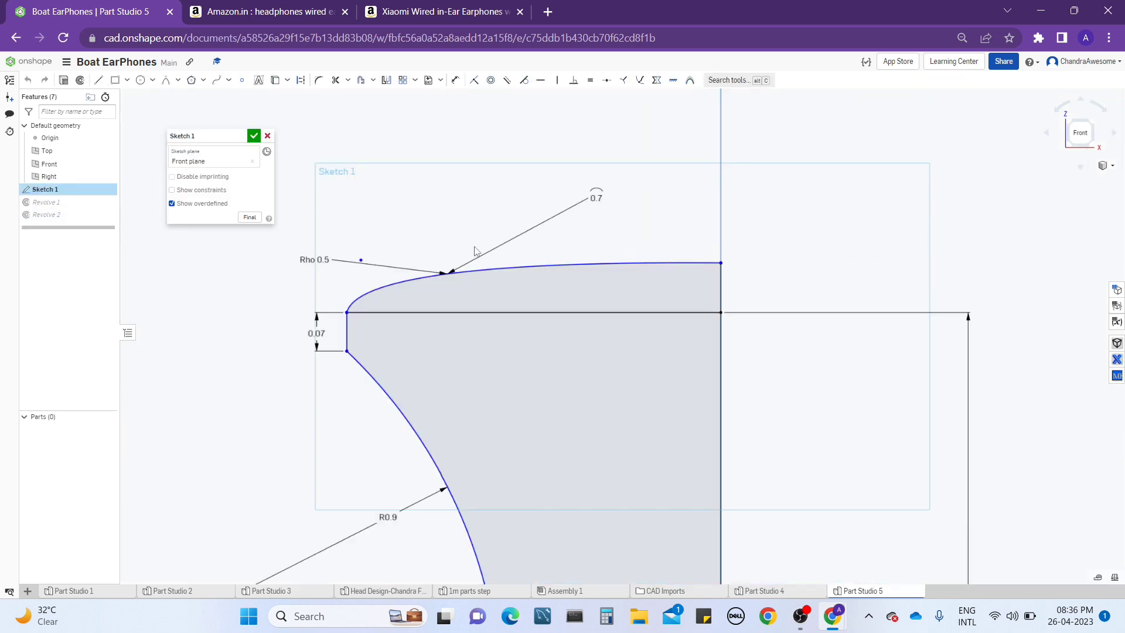
{"action": "middle_click_drag", "start_coordinate": [476, 252], "coordinate": [481, 257]}
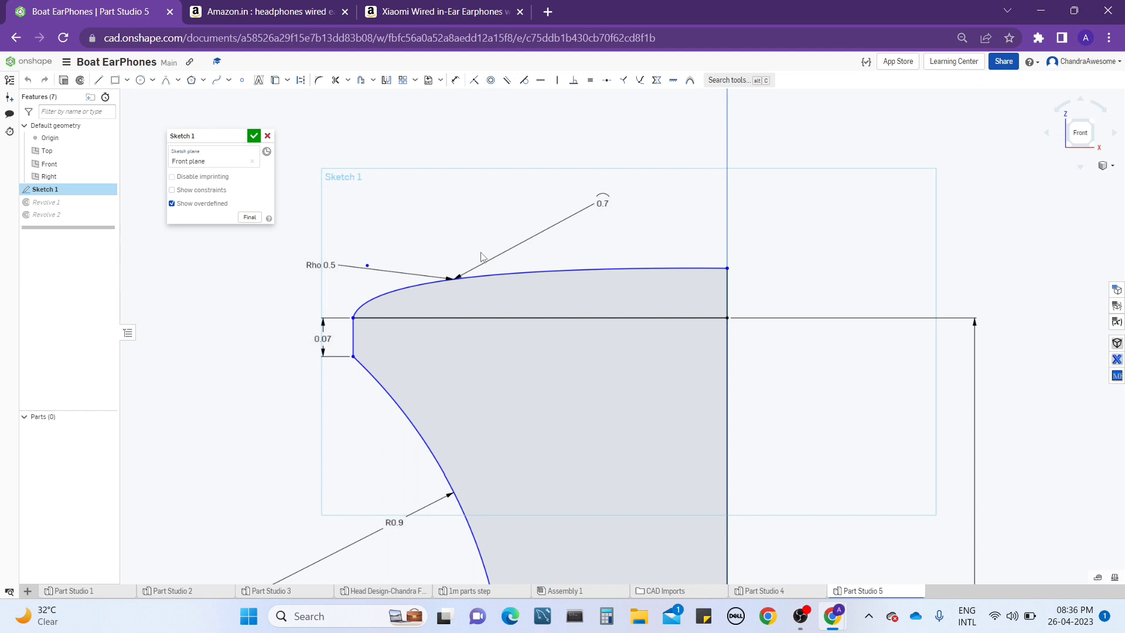
{"action": "scroll", "coordinate": [481, 256], "scroll_direction": "down", "scroll_amount": 2}
{"action": "mouse_move", "coordinate": [480, 256]}
{"action": "middle_mouse_down"}
{"action": "mouse_move", "coordinate": [480, 207]}
{"action": "mouse_move", "coordinate": [442, 232]}
{"action": "middle_mouse_up"}
{"action": "scroll", "coordinate": [479, 208], "scroll_direction": "up", "scroll_amount": 2}
{"action": "scroll", "coordinate": [441, 231], "scroll_direction": "up", "scroll_amount": 1}
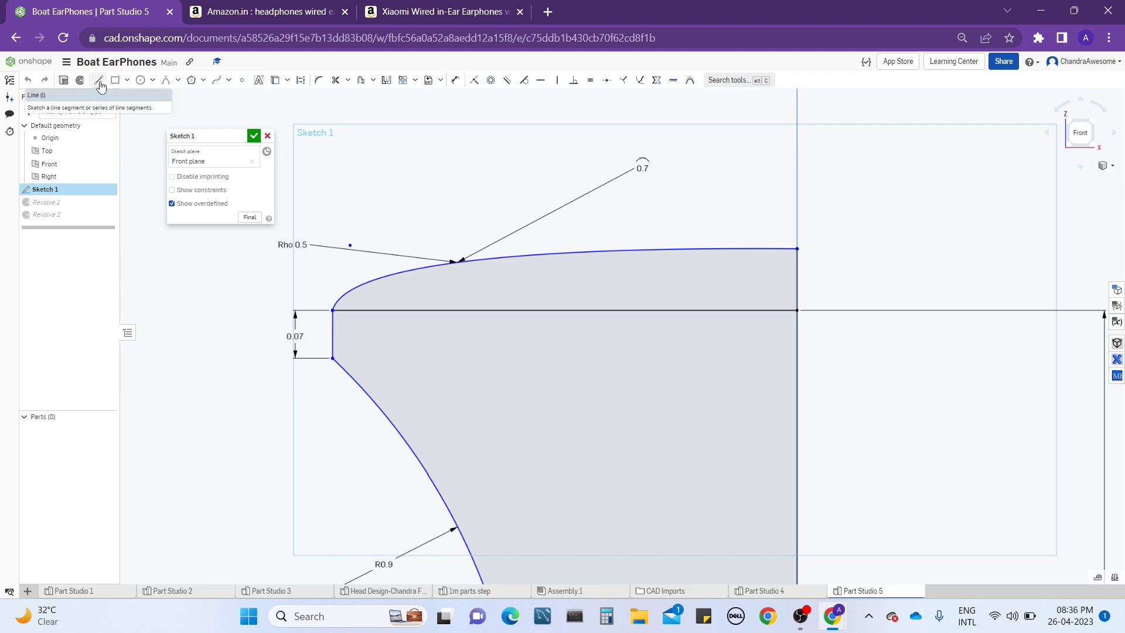
Sketch an upright corner rectangle about 0.1 in wide and 0.32 in tall, starting inside the cap and crossing its conic curve
{"action": "left_click", "coordinate": [114, 81]}
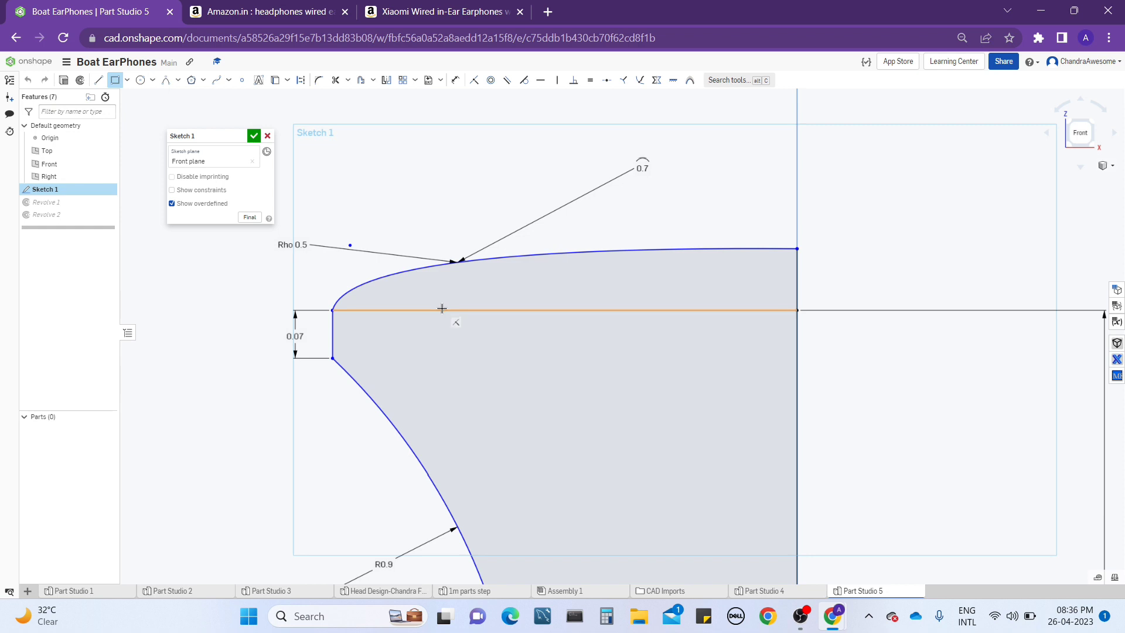
{"action": "middle_click_drag", "start_coordinate": [446, 279], "coordinate": [449, 299]}
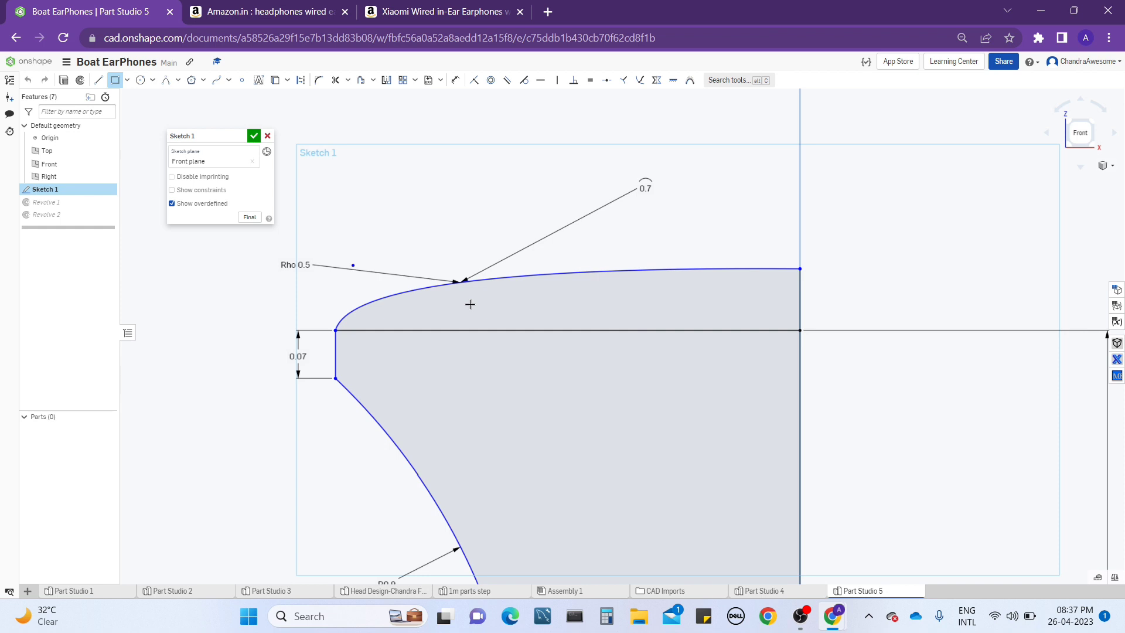
{"action": "left_click", "coordinate": [443, 311]}
{"action": "middle_click_drag", "start_coordinate": [452, 176], "coordinate": [499, 208]}
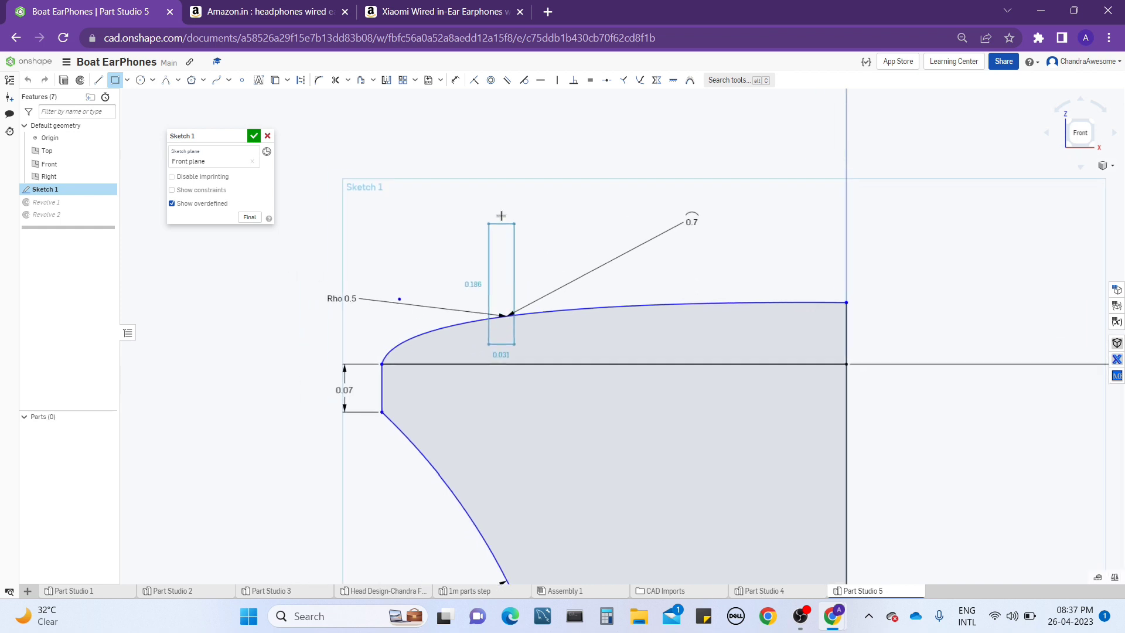
{"action": "middle_click_drag", "start_coordinate": [555, 143], "coordinate": [560, 158]}
{"action": "left_click", "coordinate": [562, 138]}
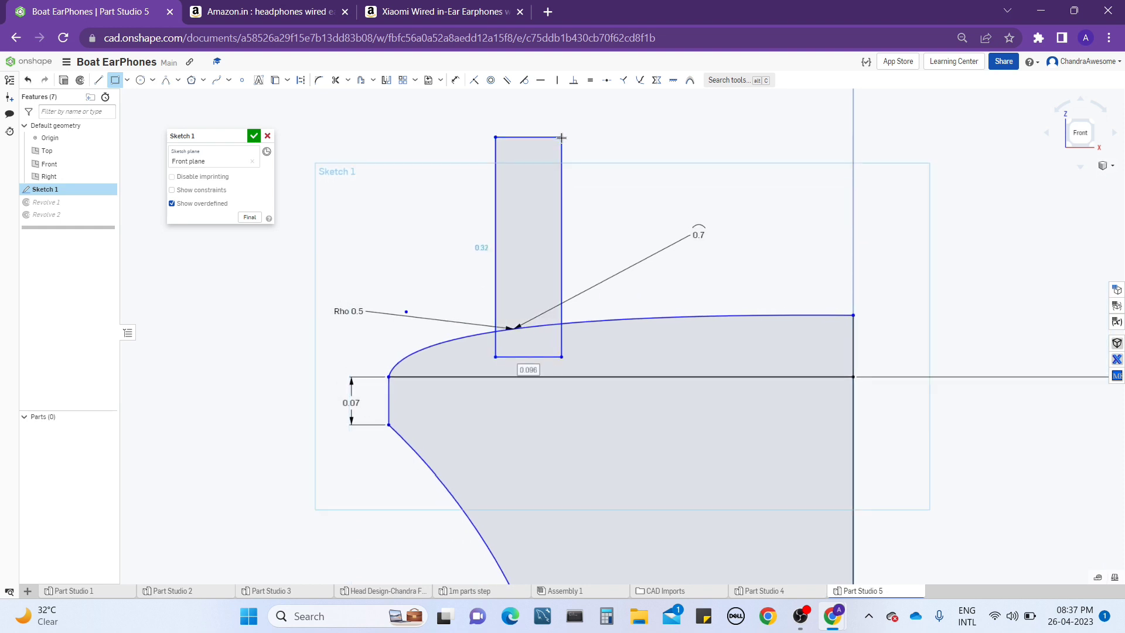
{"action": "key", "text": "Escape"}
Dimension the upright rectangle to 0.05 in wide and 0.3 in tall
{"action": "key", "text": "d"}
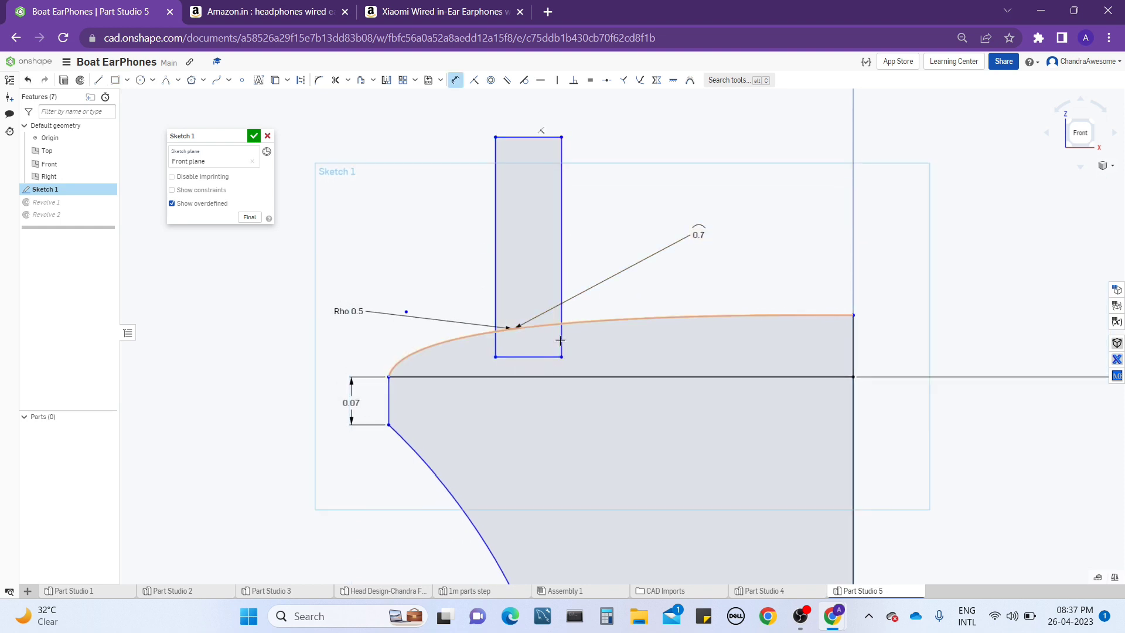
{"action": "left_click", "coordinate": [534, 135]}
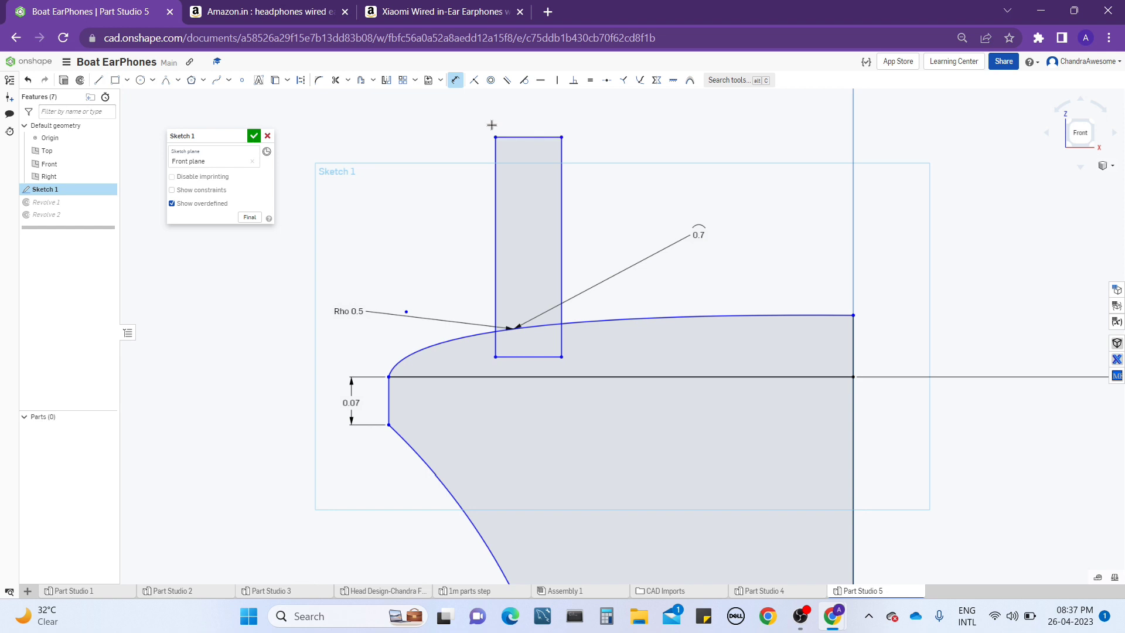
{"action": "left_click", "coordinate": [434, 133]}
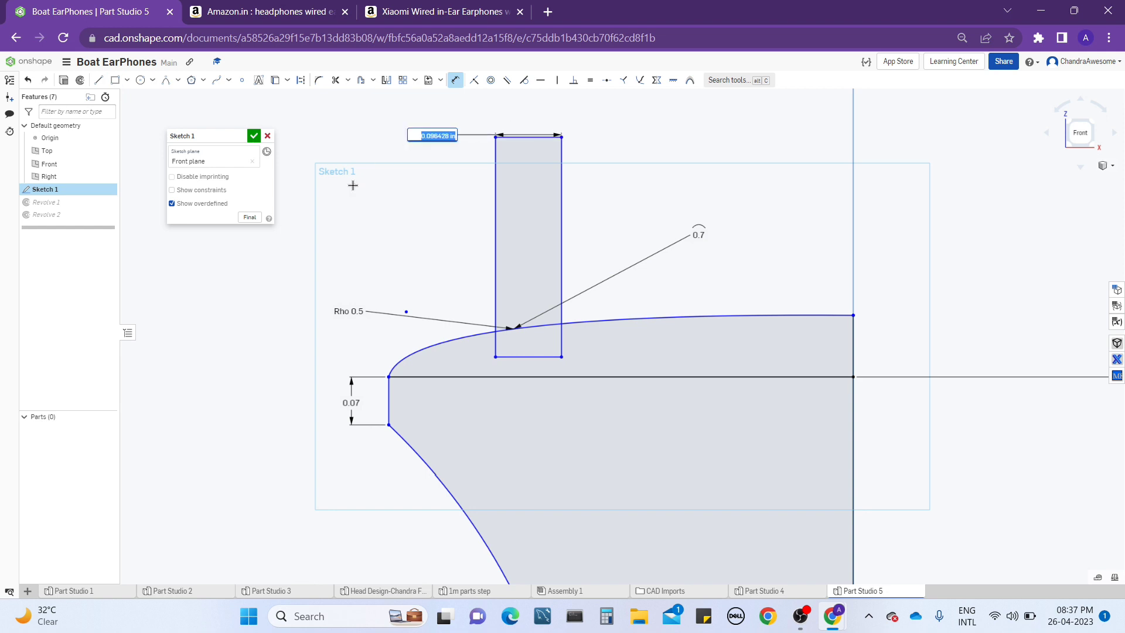
{"action": "type", "text": "0.0"}
{"action": "type", "text": "5"}
{"action": "key", "text": "Return"}
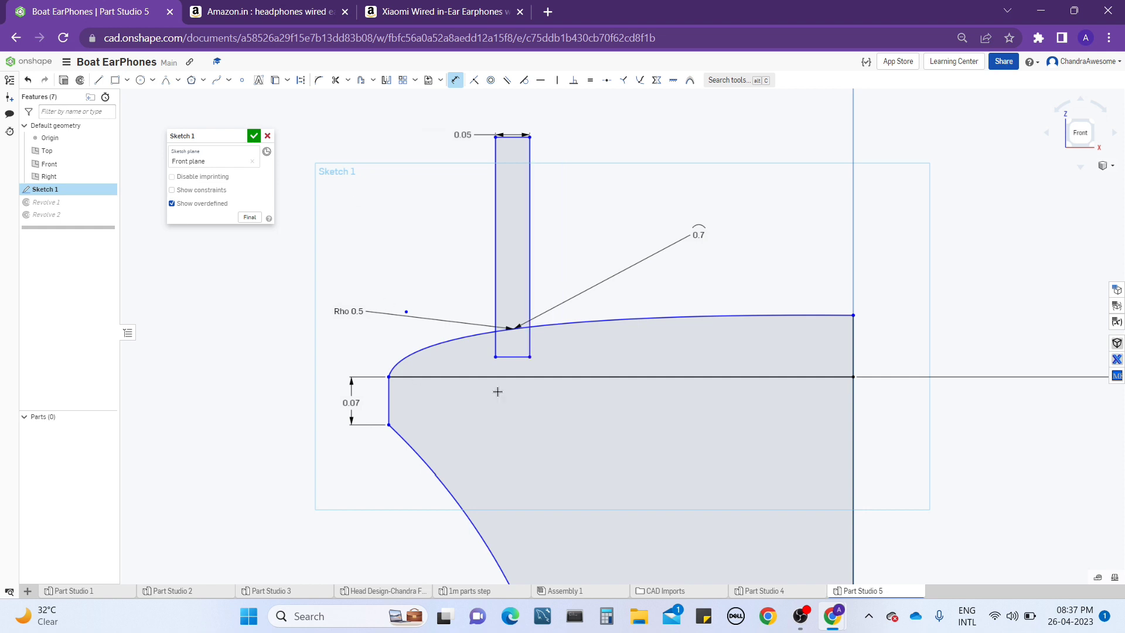
{"action": "left_click", "coordinate": [492, 266]}
{"action": "left_click", "coordinate": [384, 258]}
{"action": "type", "text": "0.3"}
{"action": "key", "text": "Return"}
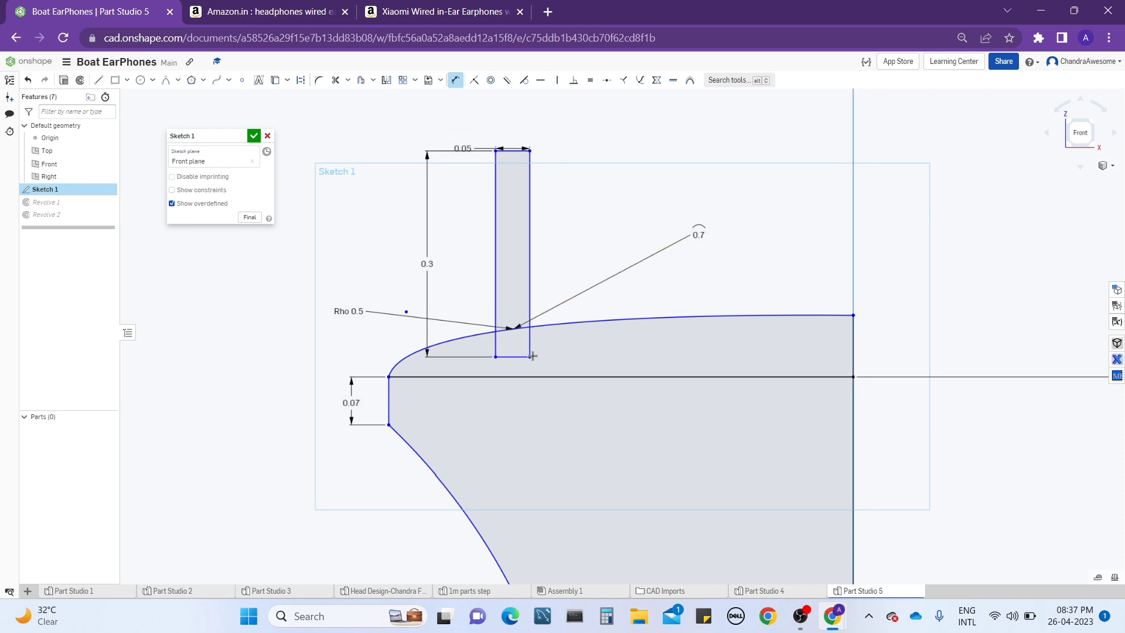
Dimension the rectangle's lower edge 0.03 in above the horizontal rim line, reopening the sketch if needed, and accept the sketch
{"action": "left_click", "coordinate": [515, 357]}
{"action": "left_click", "coordinate": [621, 364]}
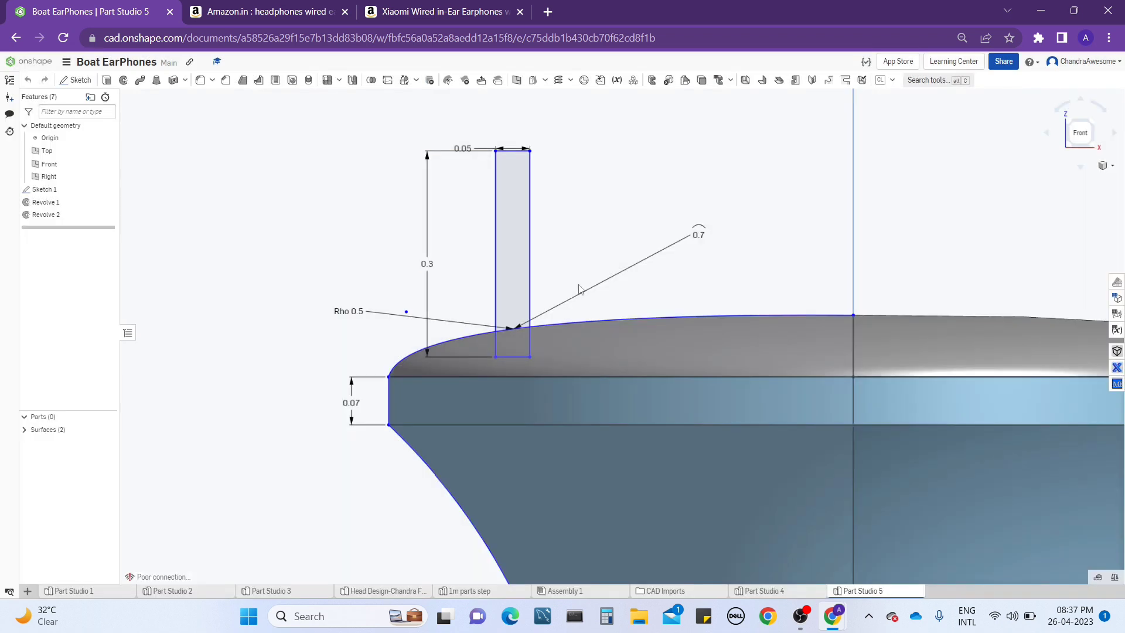
{"action": "right_click", "coordinate": [58, 191]}
{"action": "left_click", "coordinate": [85, 214]}
{"action": "scroll", "coordinate": [530, 348], "scroll_direction": "up", "scroll_amount": 3}
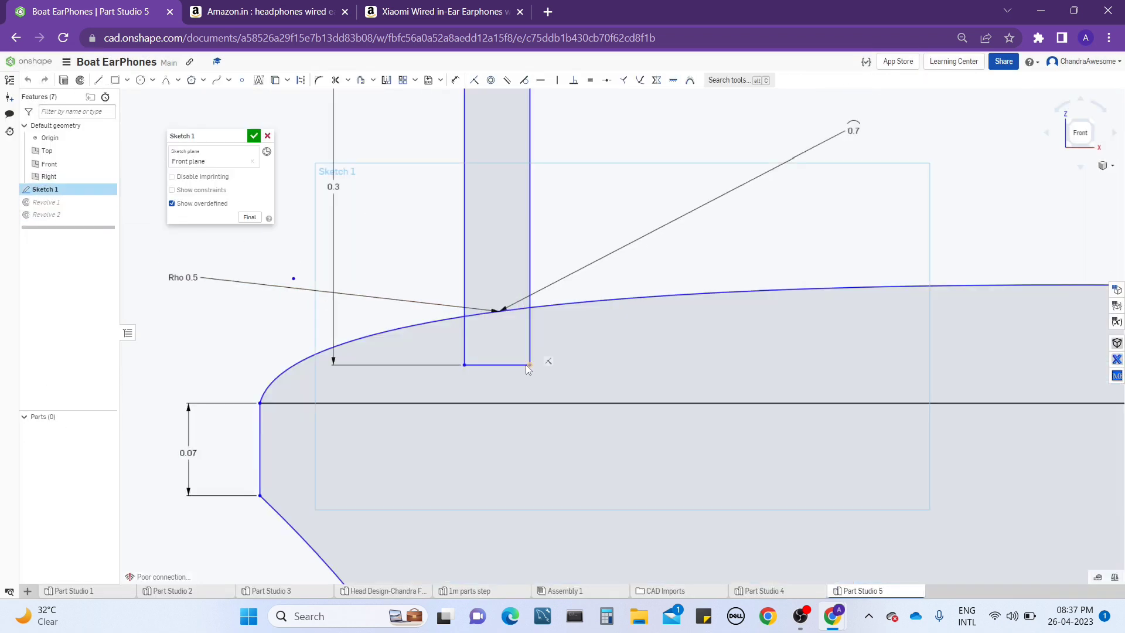
{"action": "key", "text": "u"}
{"action": "left_click", "coordinate": [514, 365]}
{"action": "left_click", "coordinate": [514, 403]}
{"action": "left_click", "coordinate": [581, 383]}
{"action": "type", "text": "0.03"}
{"action": "key", "text": "Return"}
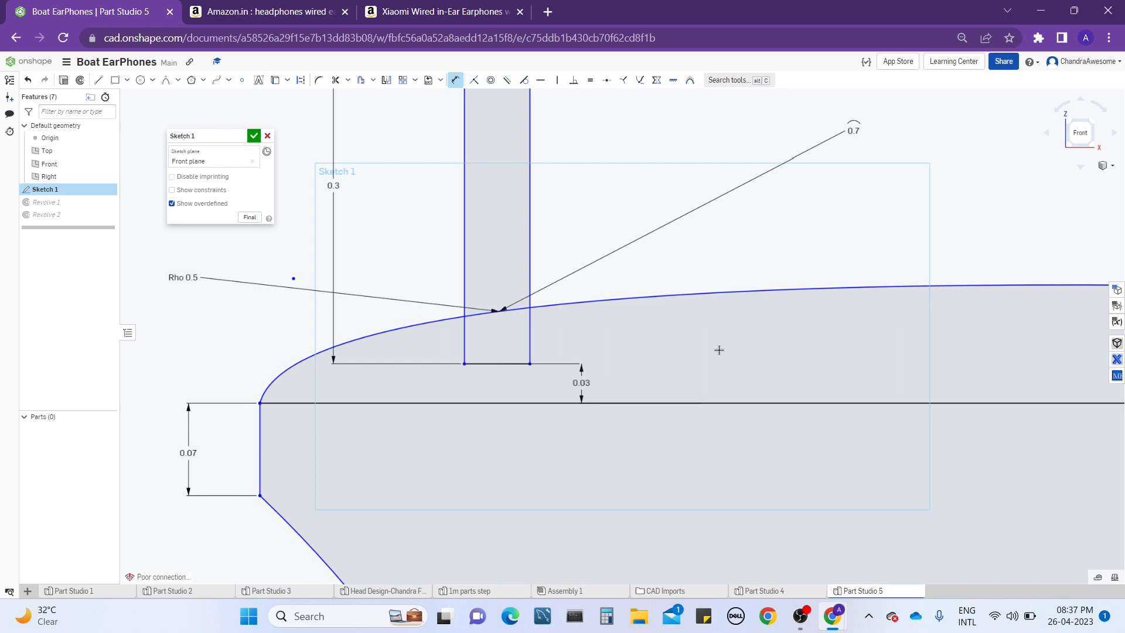
{"action": "scroll", "coordinate": [659, 364], "scroll_direction": "down", "scroll_amount": 3}
{"action": "scroll", "coordinate": [680, 242], "scroll_direction": "up", "scroll_amount": 2}
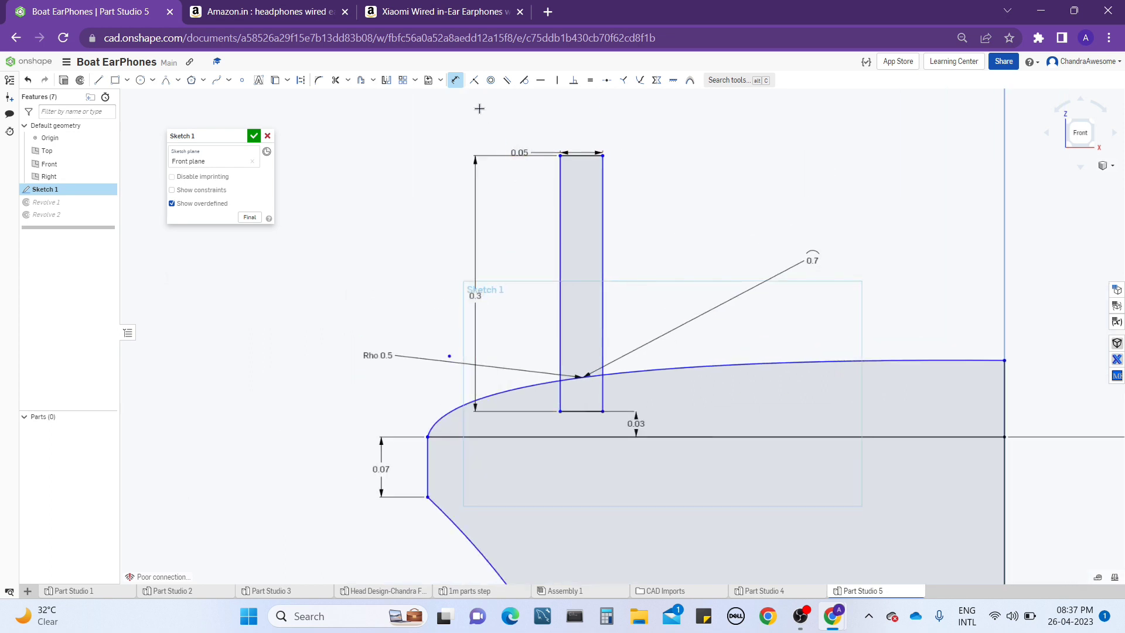
{"action": "left_click", "coordinate": [253, 138]}
Revolve the rectangle's outer long edge fully about its inner long edge as a new surface tube and accept it
{"action": "scroll", "coordinate": [301, 172], "scroll_direction": "down", "scroll_amount": 4}
{"action": "scroll", "coordinate": [404, 206], "scroll_direction": "up", "scroll_amount": 3}
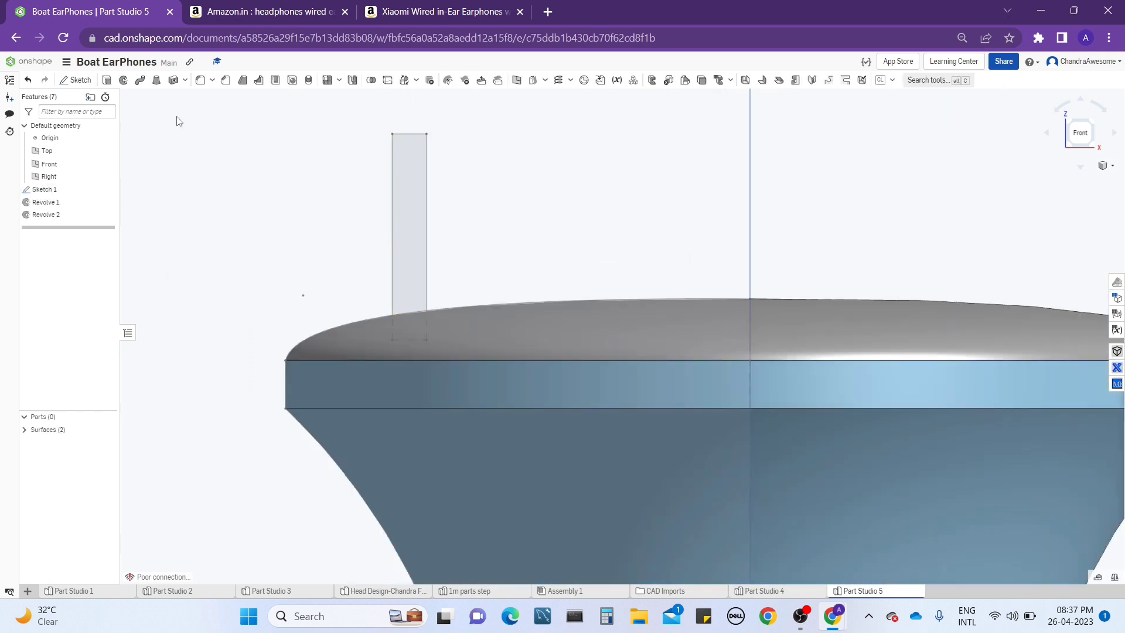
{"action": "left_click", "coordinate": [124, 80]}
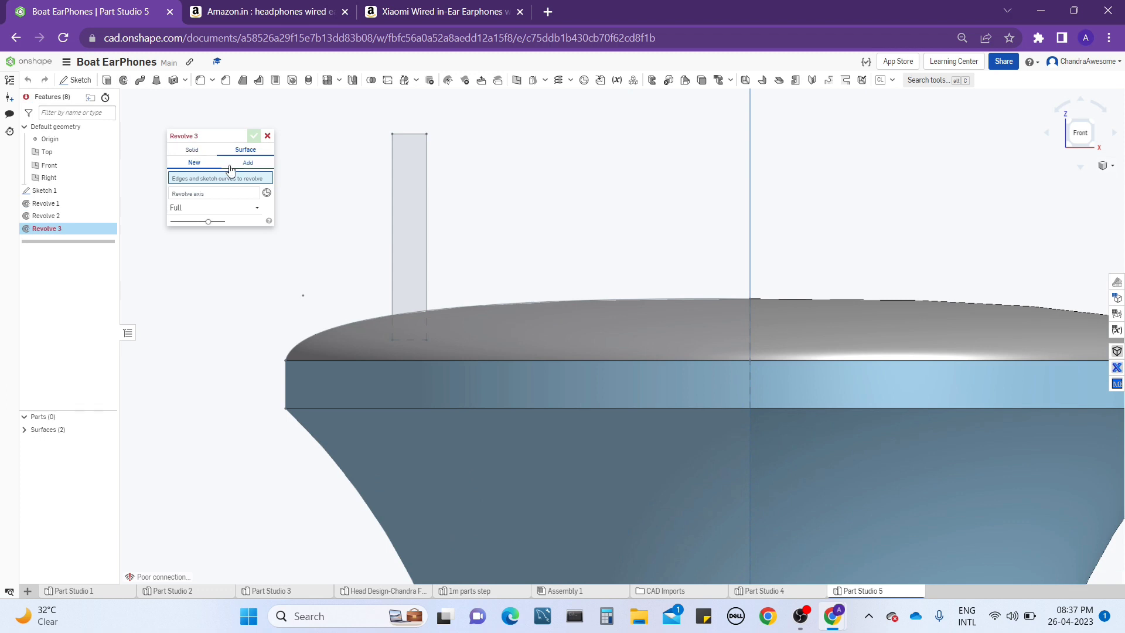
{"action": "left_click", "coordinate": [393, 164]}
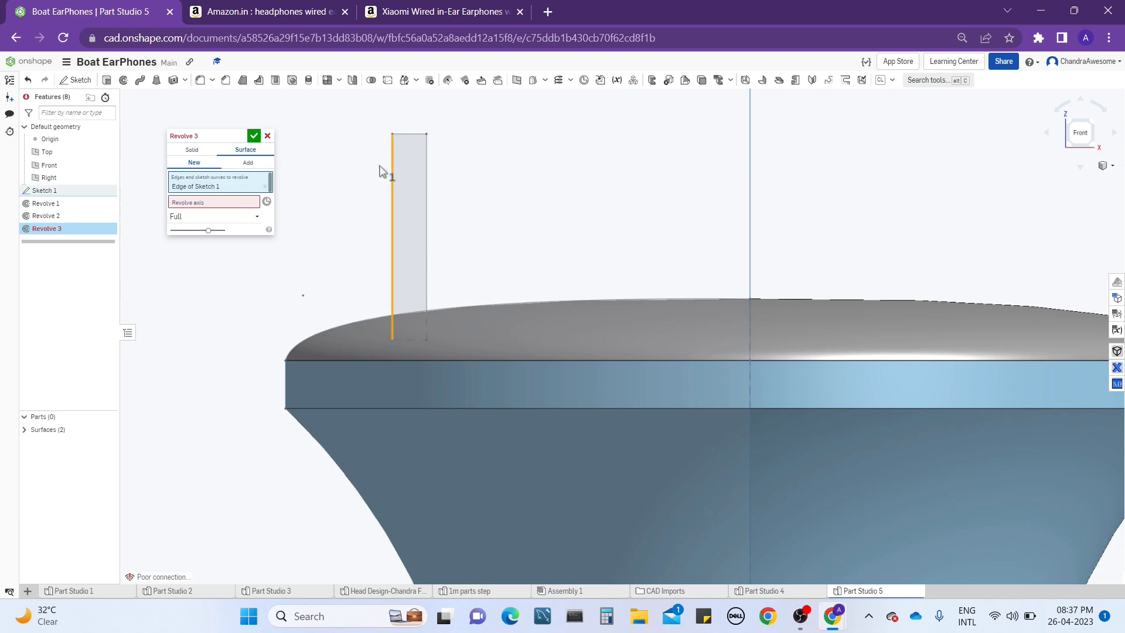
{"action": "left_click", "coordinate": [427, 181]}
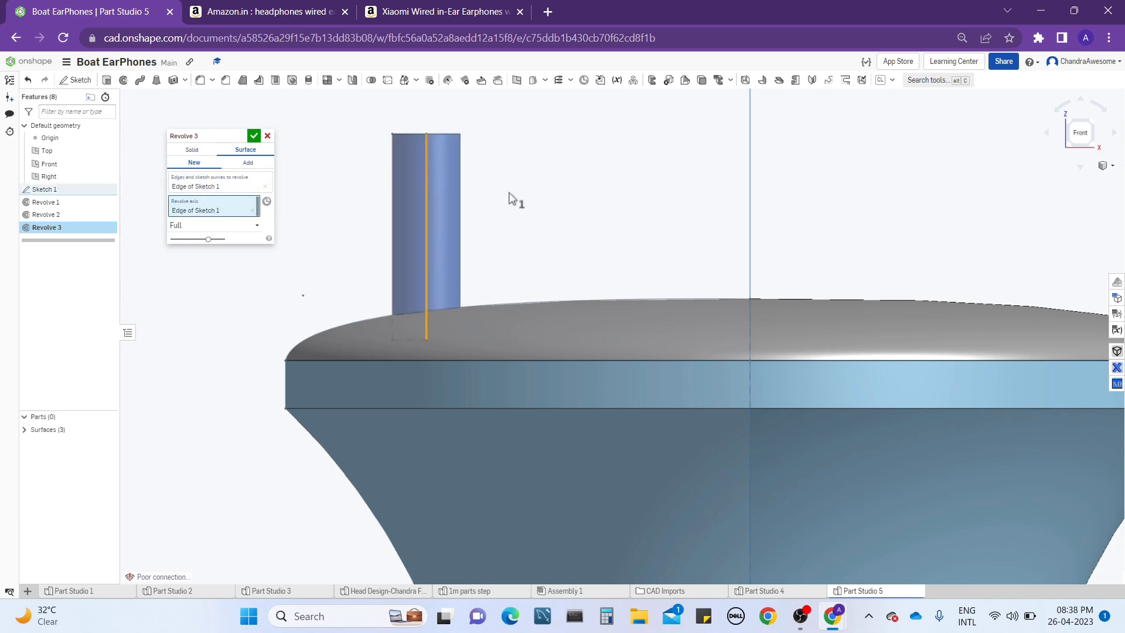
{"action": "middle_click_drag", "start_coordinate": [510, 196], "coordinate": [548, 247]}
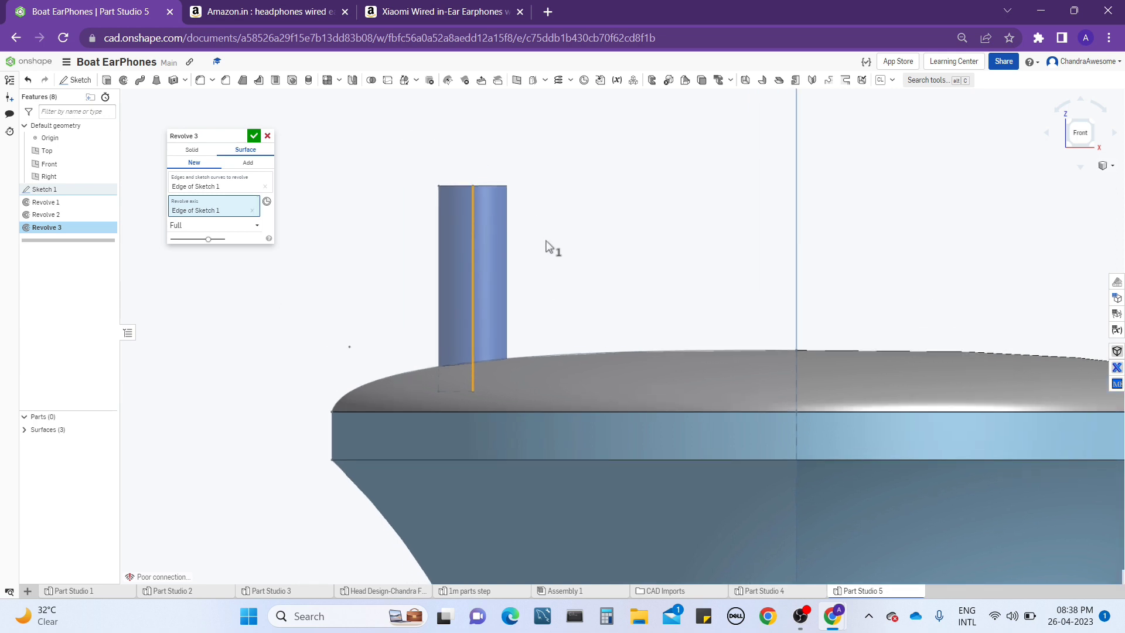
{"action": "left_click", "coordinate": [253, 137]}
{"action": "mouse_move", "coordinate": [570, 185]}
{"action": "right_mouse_down"}
{"action": "mouse_move", "coordinate": [557, 359]}
{"action": "mouse_move", "coordinate": [590, 336]}
{"action": "mouse_move", "coordinate": [573, 361]}
{"action": "mouse_move", "coordinate": [565, 304]}
{"action": "mouse_move", "coordinate": [522, 383]}
{"action": "mouse_move", "coordinate": [563, 383]}
{"action": "mouse_move", "coordinate": [607, 363]}
{"action": "mouse_move", "coordinate": [500, 337]}
{"action": "right_mouse_up"}
{"action": "scroll", "coordinate": [573, 203], "scroll_direction": "down", "scroll_amount": 5}
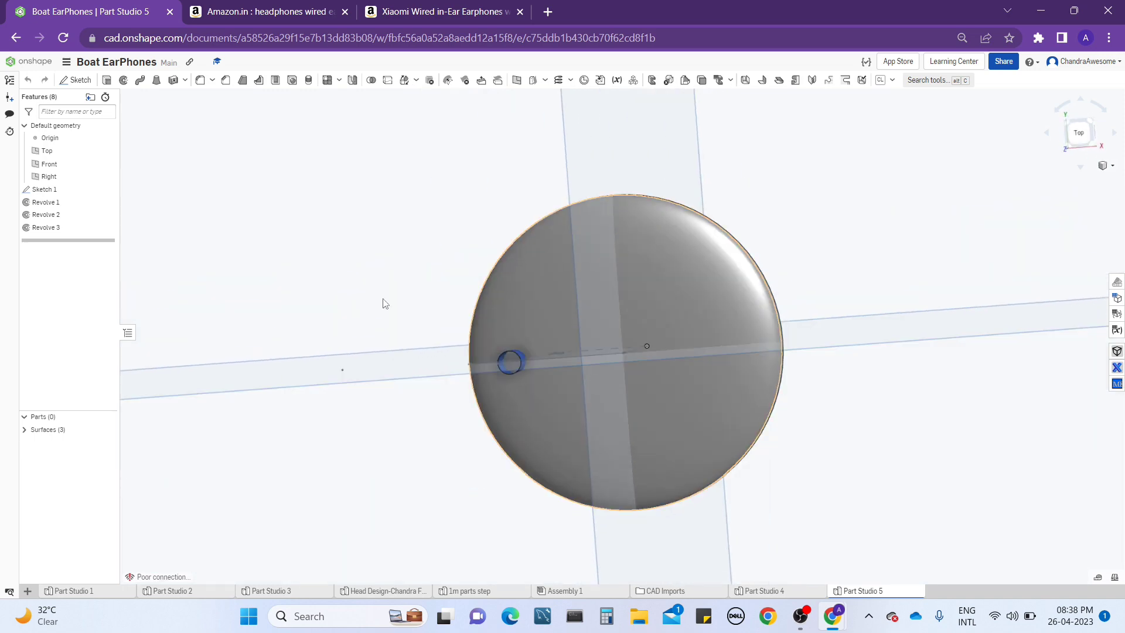
Set the width of the upright nozzle rectangle in Sketch 1 to 0.1 in and accept the sketch
{"action": "right_click", "coordinate": [58, 194]}
{"action": "left_click", "coordinate": [88, 218]}
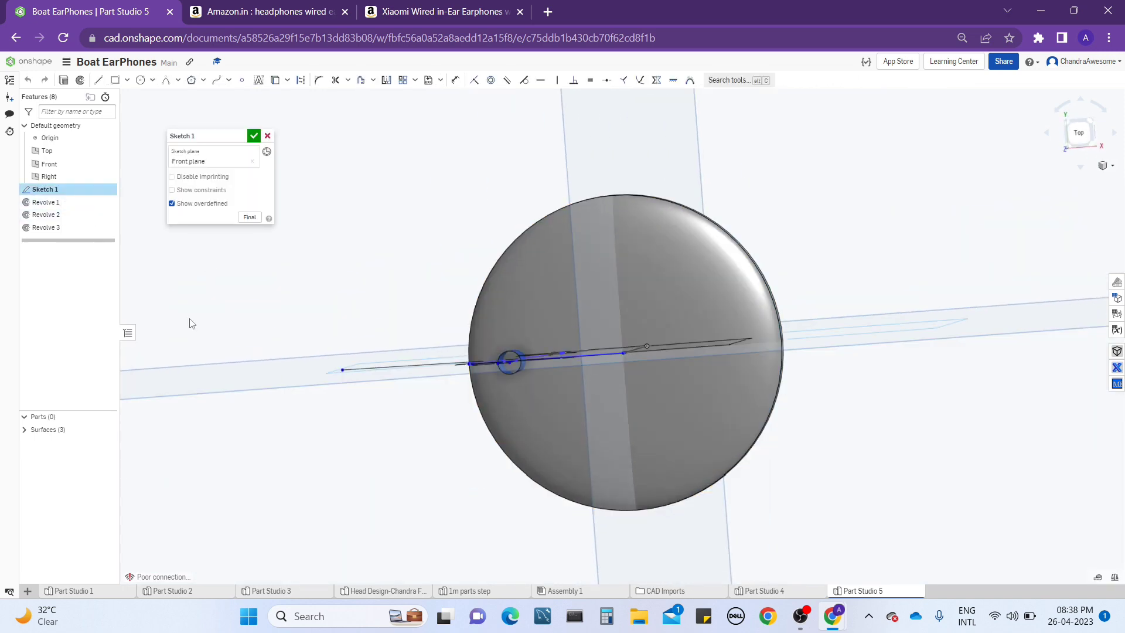
{"action": "scroll", "coordinate": [512, 245], "scroll_direction": "up", "scroll_amount": 5}
{"action": "double_click", "coordinate": [410, 253]}
{"action": "type", "text": "0.1"}
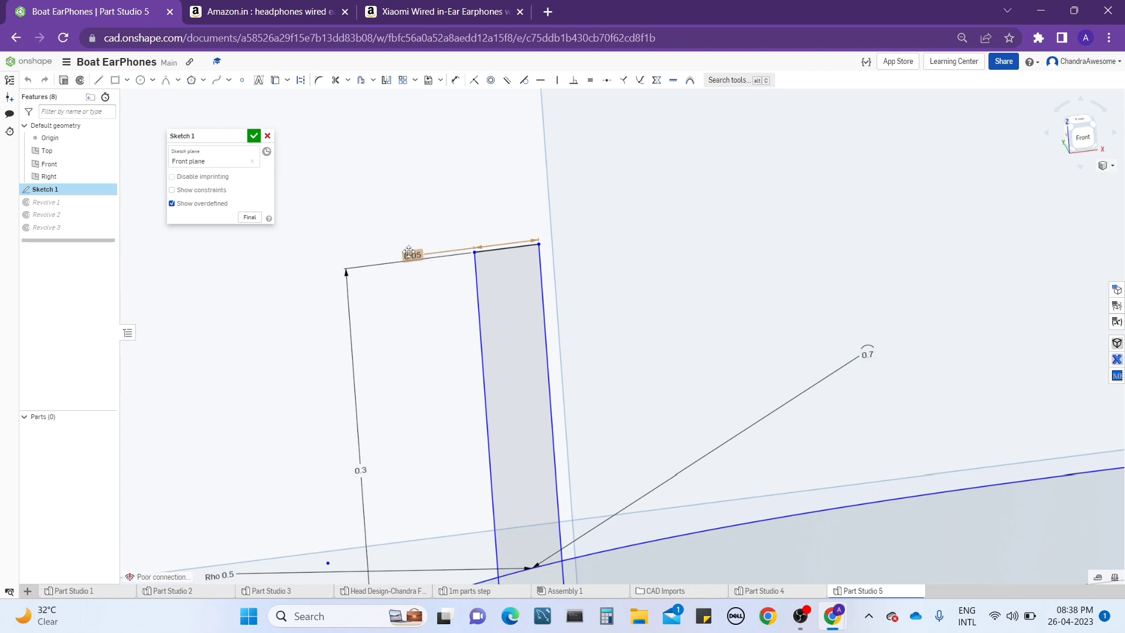
{"action": "key", "text": "Return"}
{"action": "left_click", "coordinate": [254, 136]}
{"action": "scroll", "coordinate": [450, 258], "scroll_direction": "down", "scroll_amount": 5}
{"action": "mouse_move", "coordinate": [450, 258]}
{"action": "right_mouse_down"}
{"action": "mouse_move", "coordinate": [537, 276]}
{"action": "mouse_move", "coordinate": [511, 266]}
{"action": "right_mouse_up"}
{"action": "scroll", "coordinate": [531, 252], "scroll_direction": "up", "scroll_amount": 5}
{"action": "scroll", "coordinate": [531, 253], "scroll_direction": "down", "scroll_amount": 5}
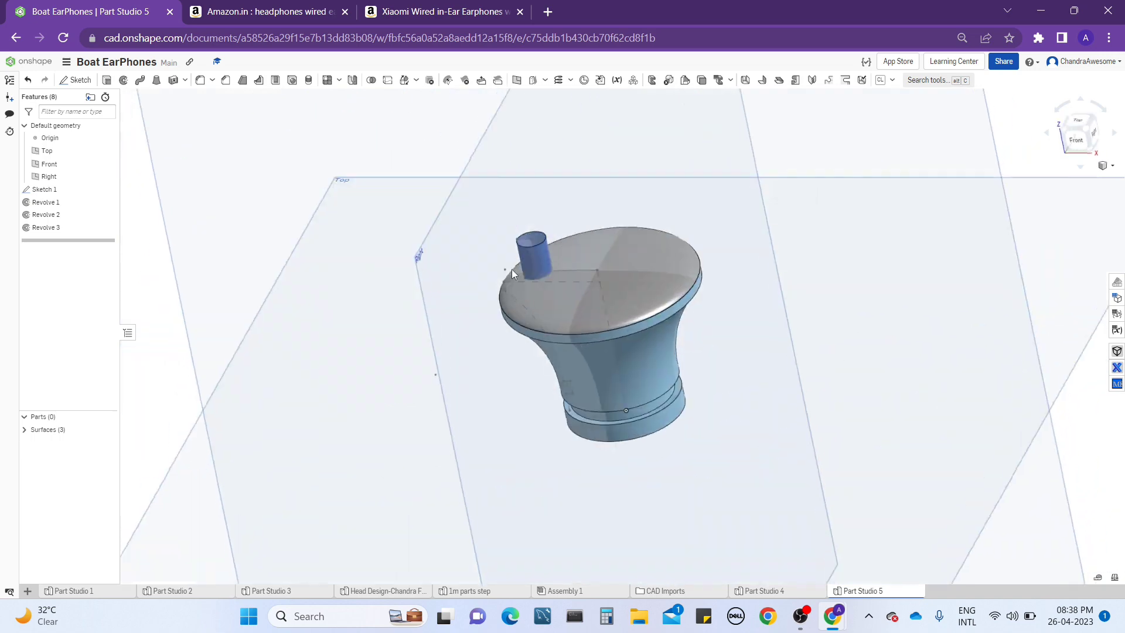
{"action": "scroll", "coordinate": [560, 262], "scroll_direction": "up", "scroll_amount": 5}
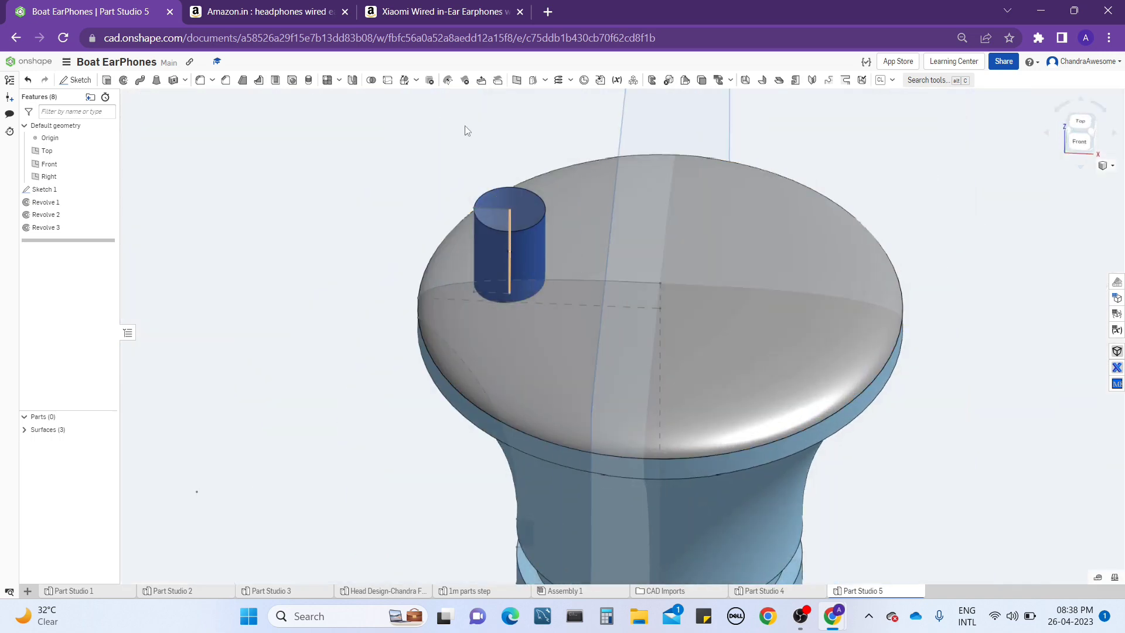
Check the earphone reference photo, set the nozzle rectangle's height in Sketch 1 to 0.5 in, and accept the sketch
{"action": "left_click", "coordinate": [446, 11]}
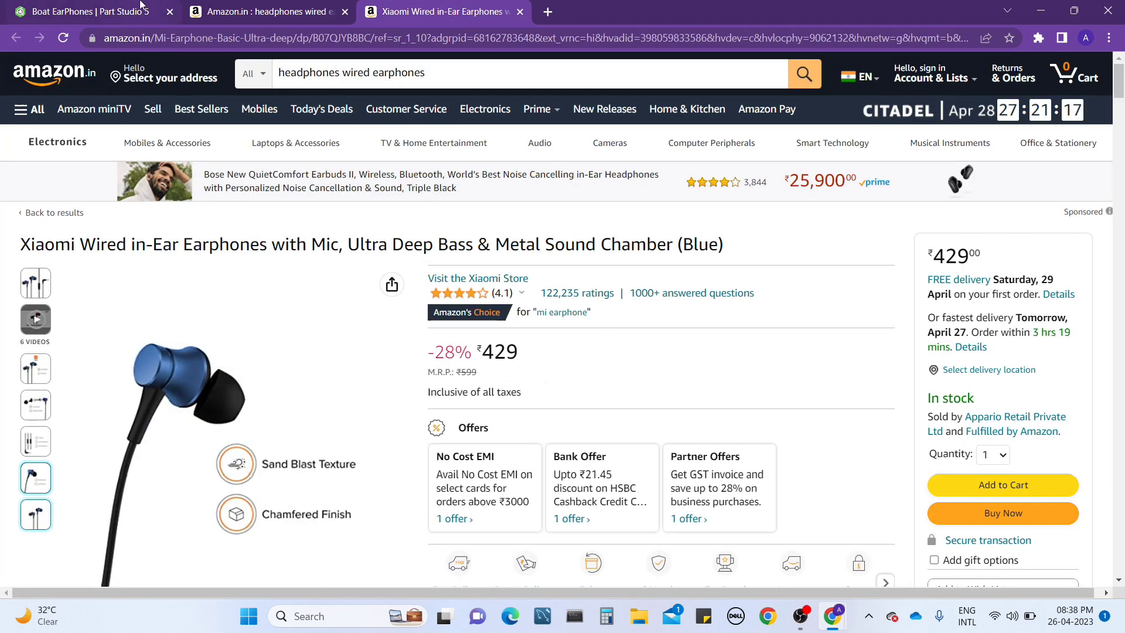
{"action": "left_click", "coordinate": [88, 12]}
{"action": "scroll", "coordinate": [641, 326], "scroll_direction": "up", "scroll_amount": 5}
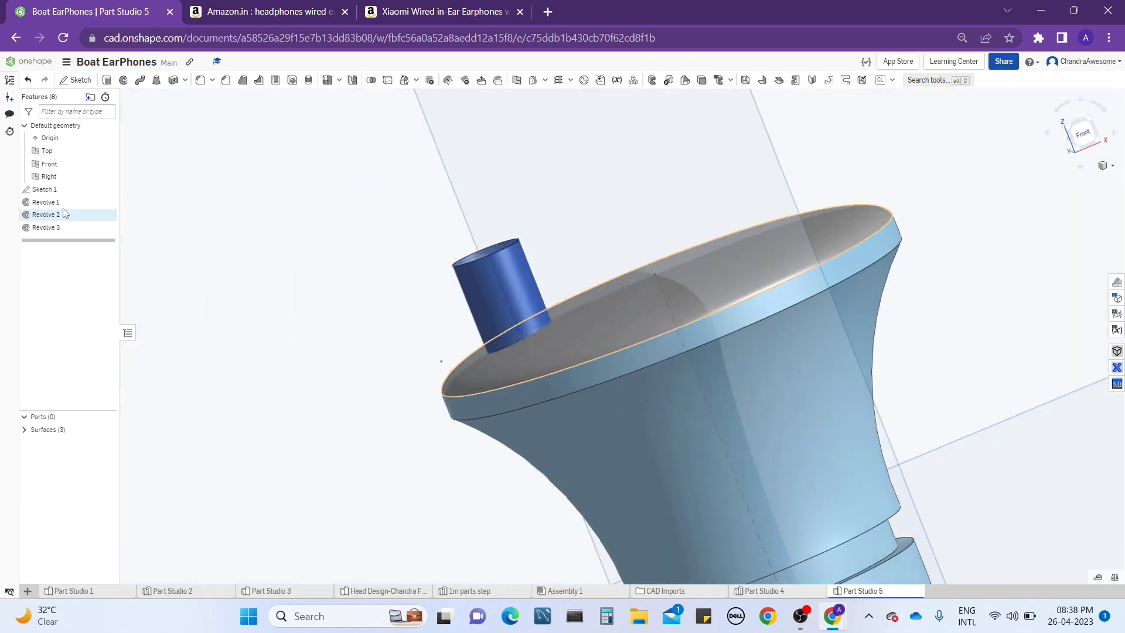
{"action": "right_click", "coordinate": [101, 189]}
{"action": "left_click", "coordinate": [103, 216]}
{"action": "key", "text": "n"}
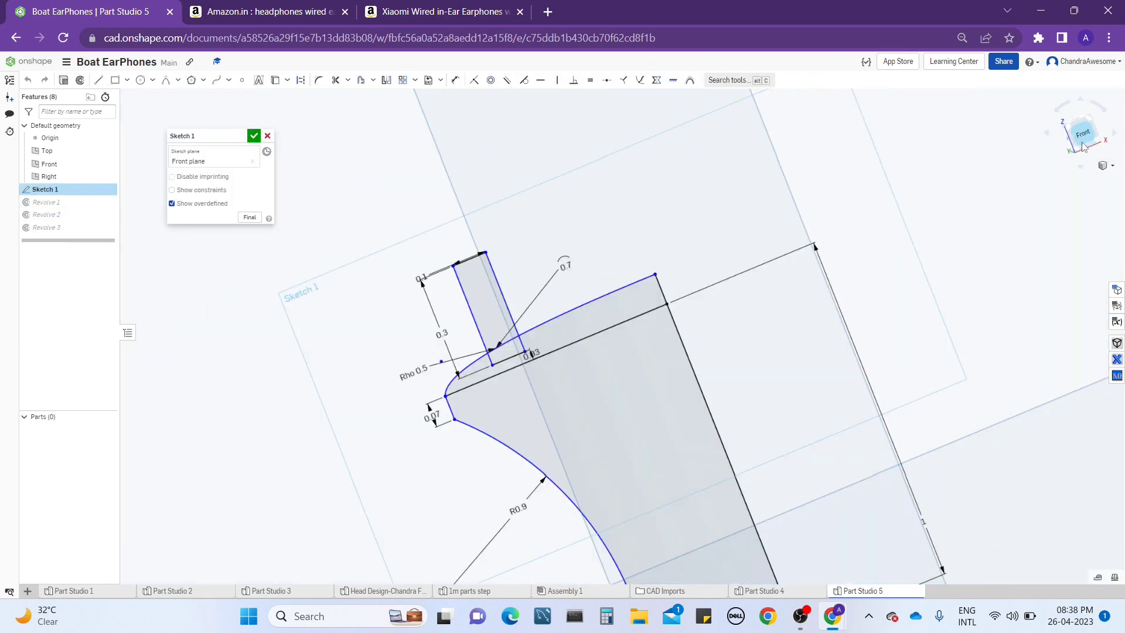
{"action": "scroll", "coordinate": [477, 334], "scroll_direction": "up", "scroll_amount": 5}
{"action": "double_click", "coordinate": [408, 351]}
{"action": "type", "text": "0.5"}
{"action": "key", "text": "Return"}
{"action": "left_click", "coordinate": [253, 137]}
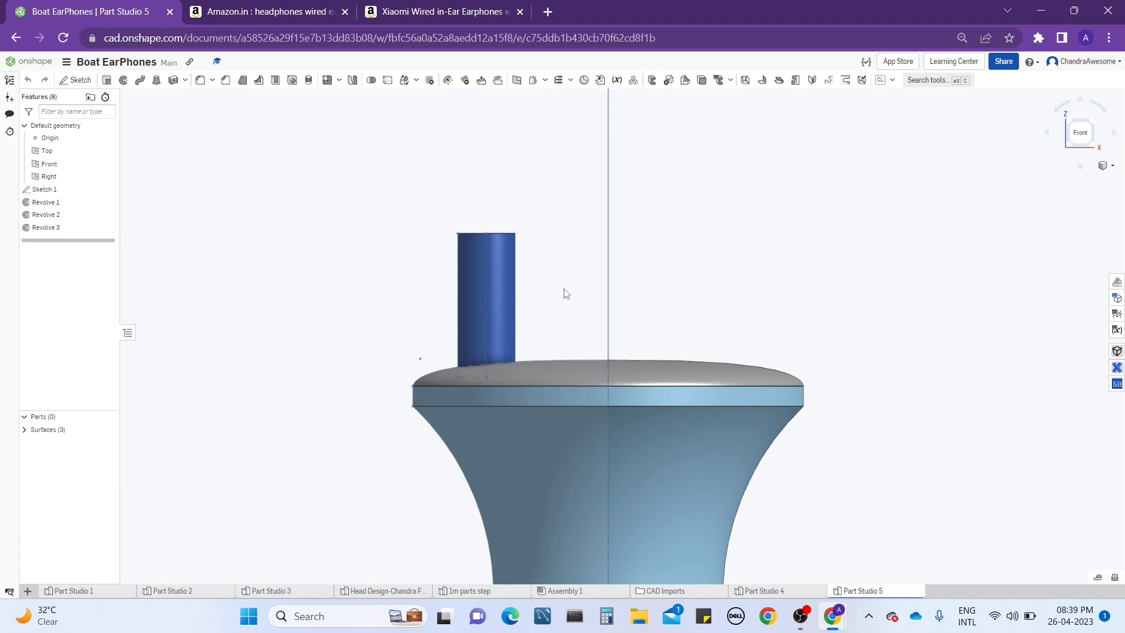
In Sketch 1, draw a three-point arc of about 0.32 in radius bulging outward and down from the nozzle rectangle's upper outer corner for the ear tip
{"action": "left_click", "coordinate": [440, 12]}
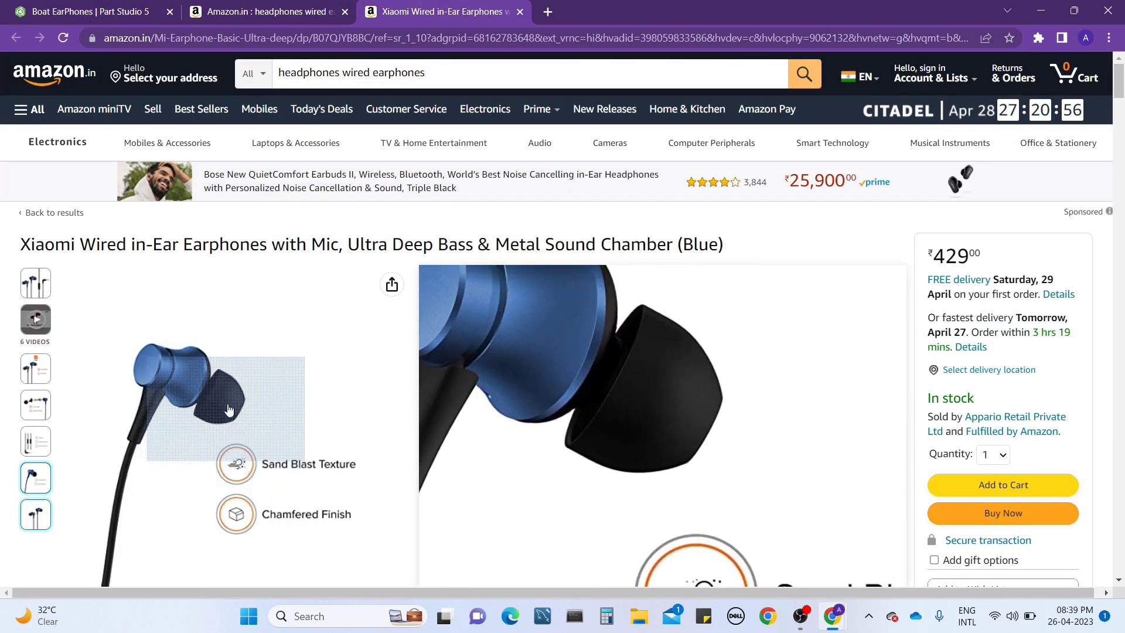
{"action": "left_click", "coordinate": [93, 12]}
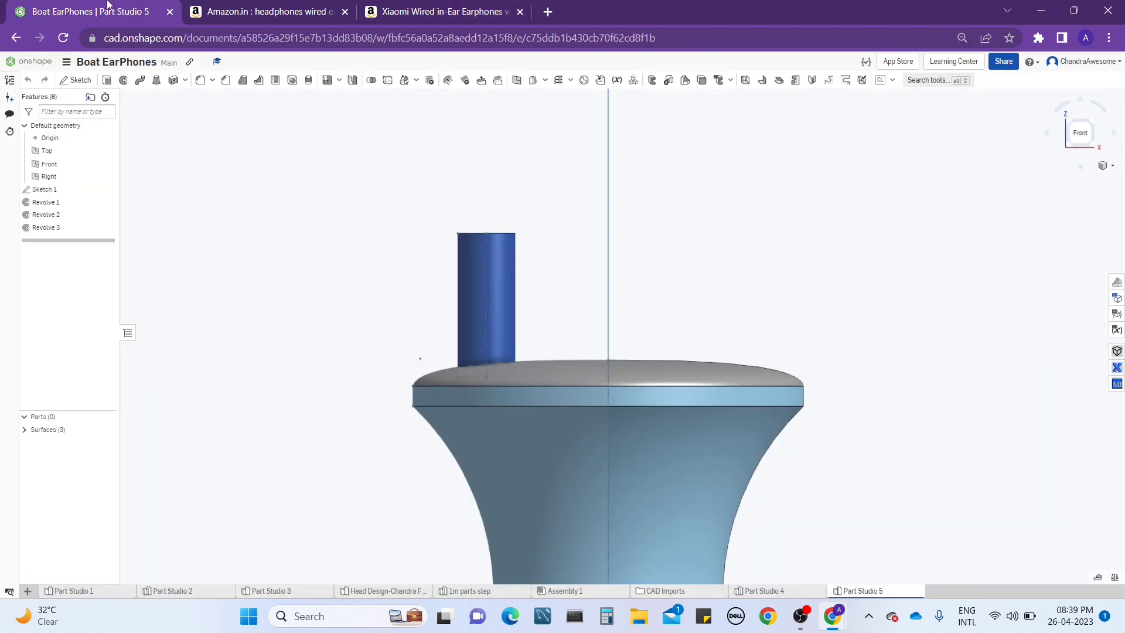
{"action": "left_click", "coordinate": [85, 216]}
{"action": "right_click", "coordinate": [86, 216]}
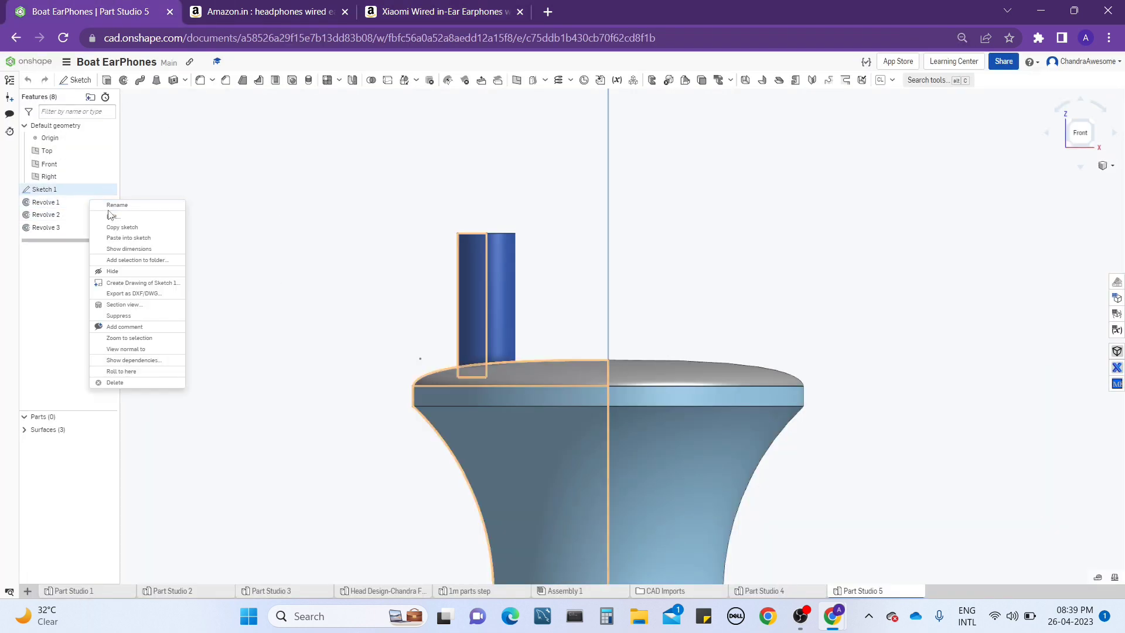
{"action": "key", "text": "Escape"}
{"action": "double_click", "coordinate": [44, 189]}
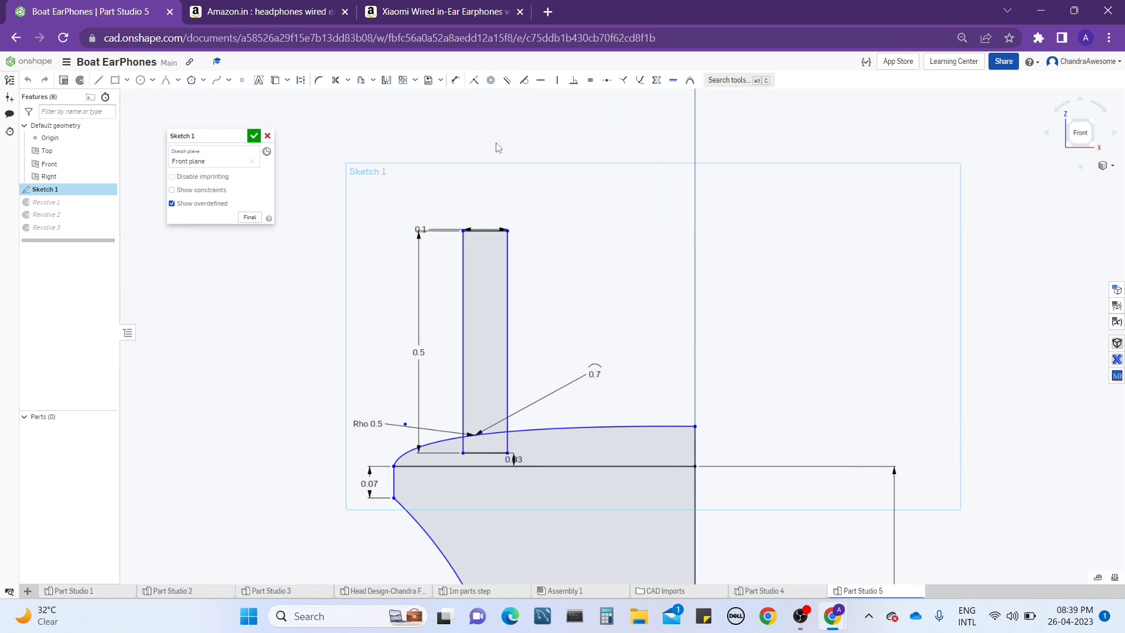
{"action": "left_click", "coordinate": [177, 83]}
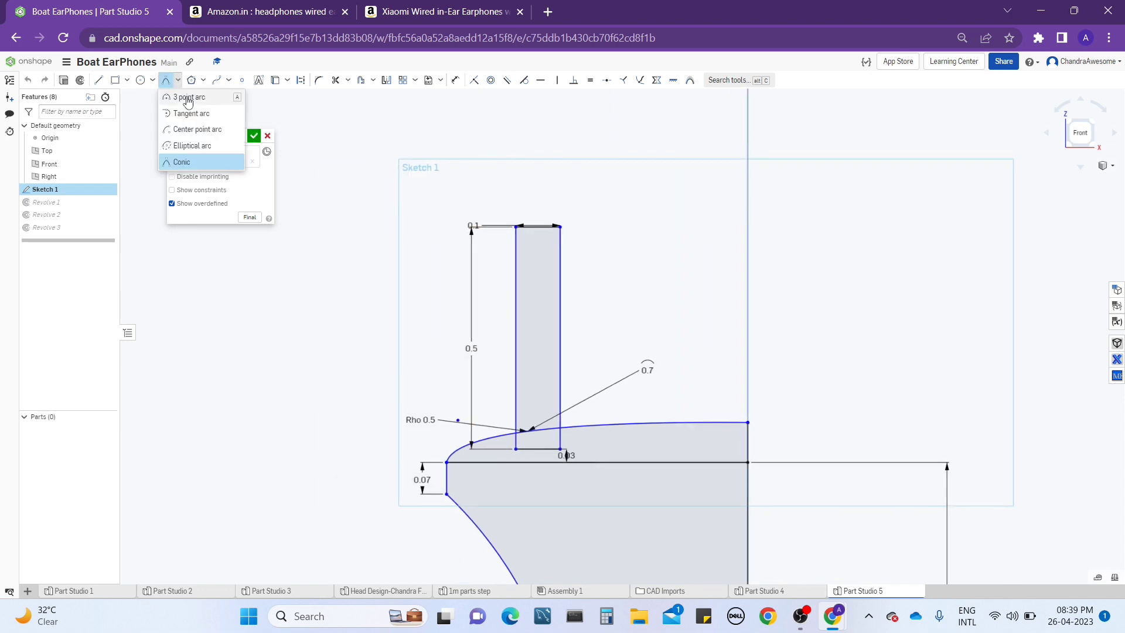
{"action": "left_click", "coordinate": [200, 161]}
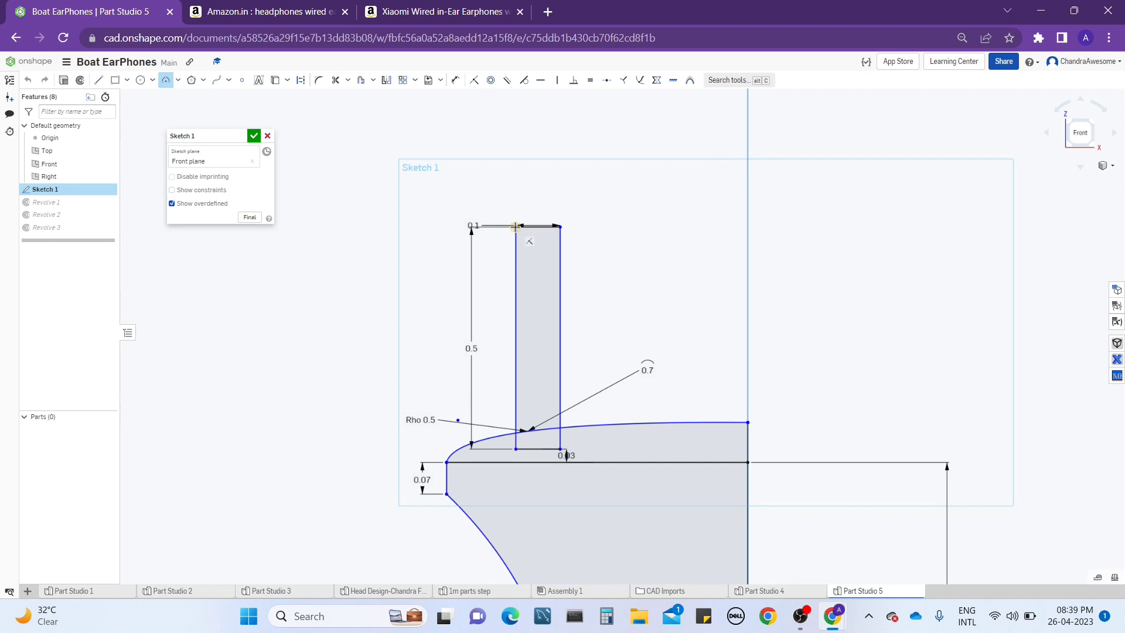
{"action": "left_click", "coordinate": [515, 226]}
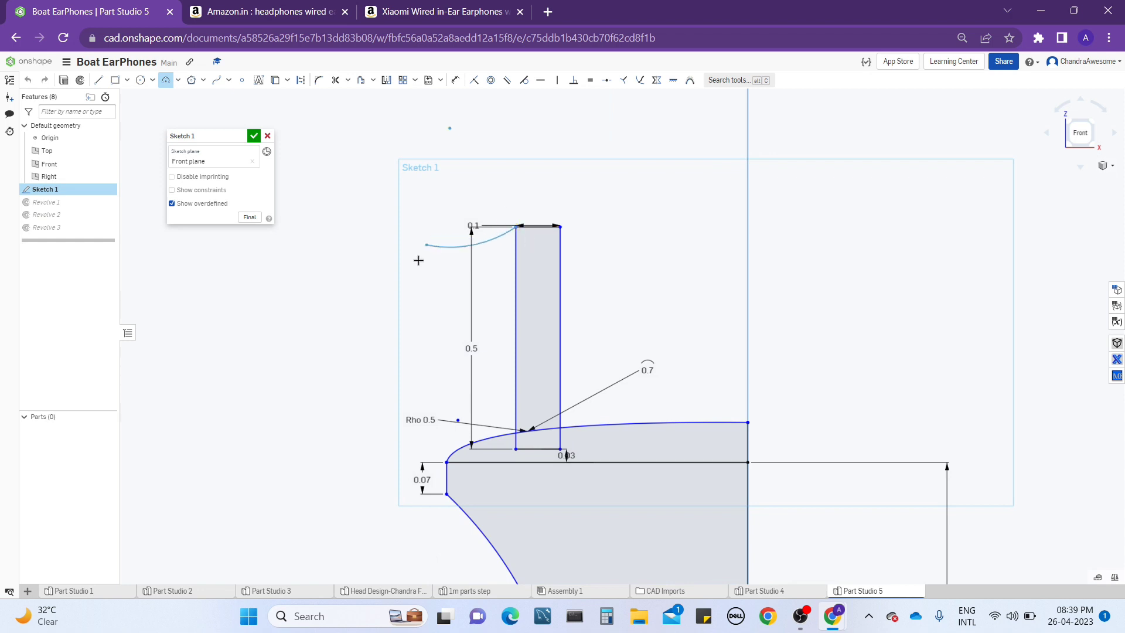
{"action": "left_click", "coordinate": [423, 399]}
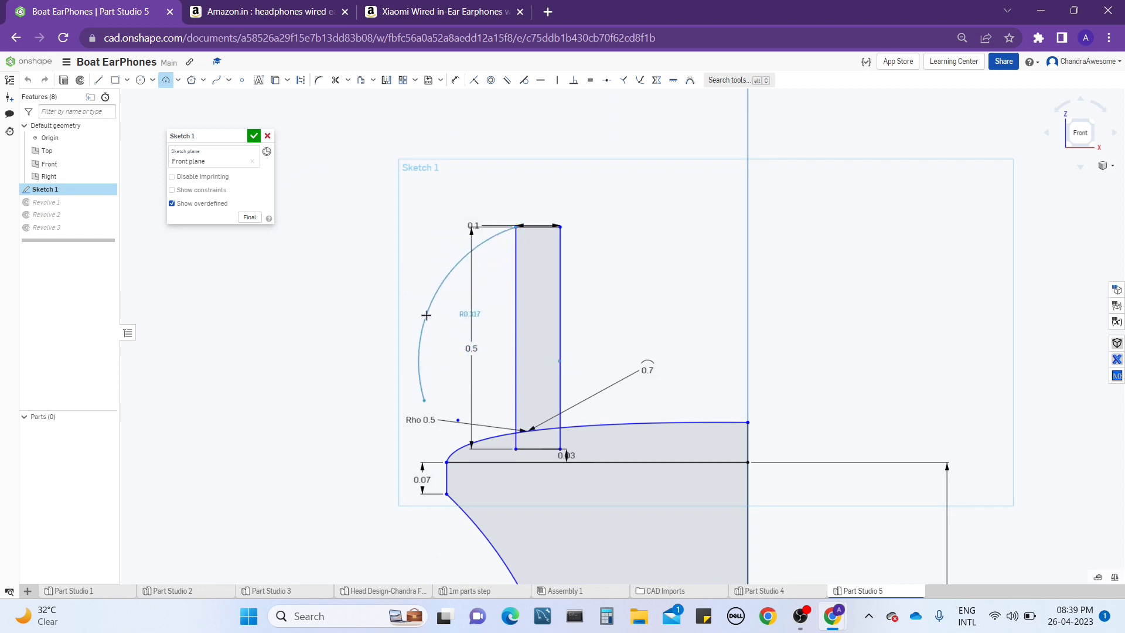
{"action": "left_click", "coordinate": [426, 316]}
{"action": "key", "text": "Return"}
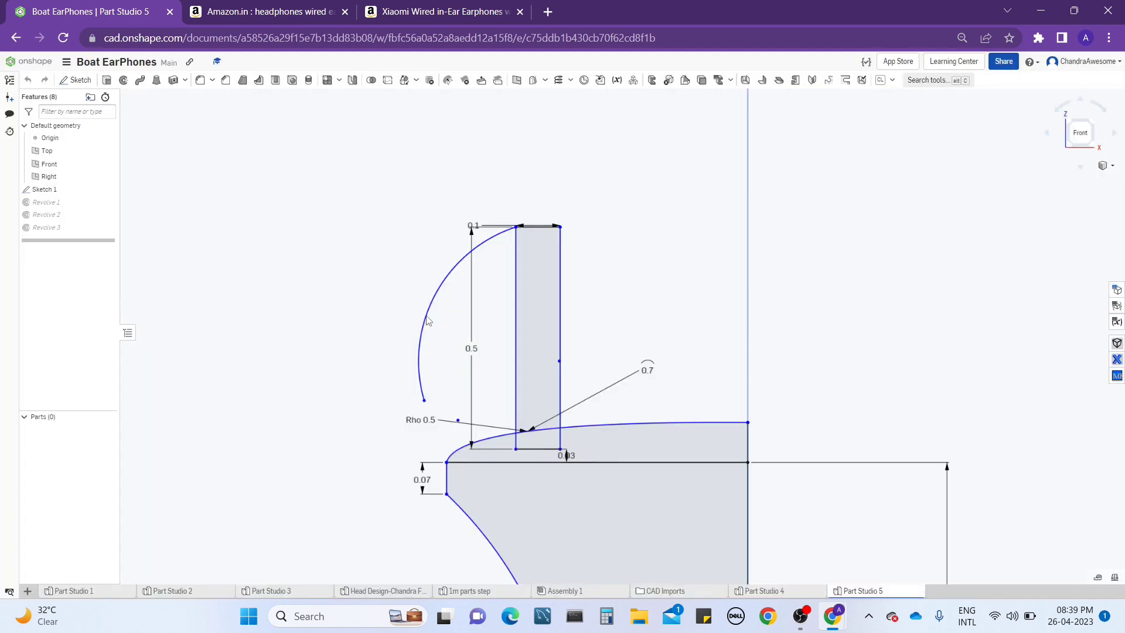
Dimension the ear-tip arc's radius to 0.3 in, reopening Sketch 1 as needed
{"action": "right_click", "coordinate": [74, 191]}
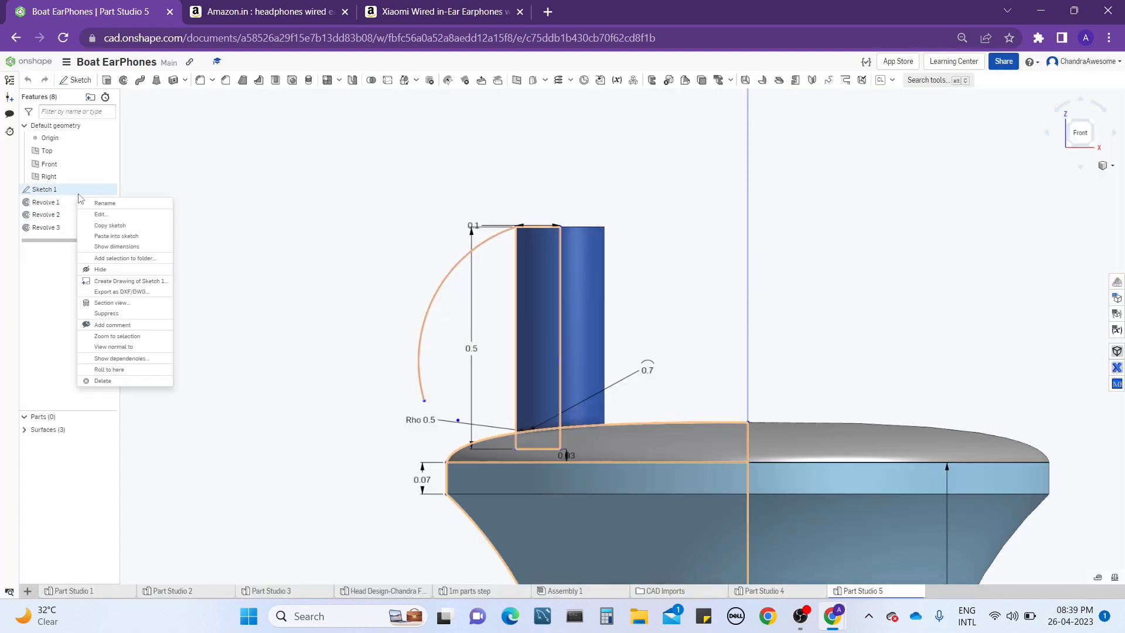
{"action": "left_click", "coordinate": [114, 216]}
{"action": "key", "text": "d"}
{"action": "left_click", "coordinate": [444, 275]}
{"action": "left_click", "coordinate": [414, 232]}
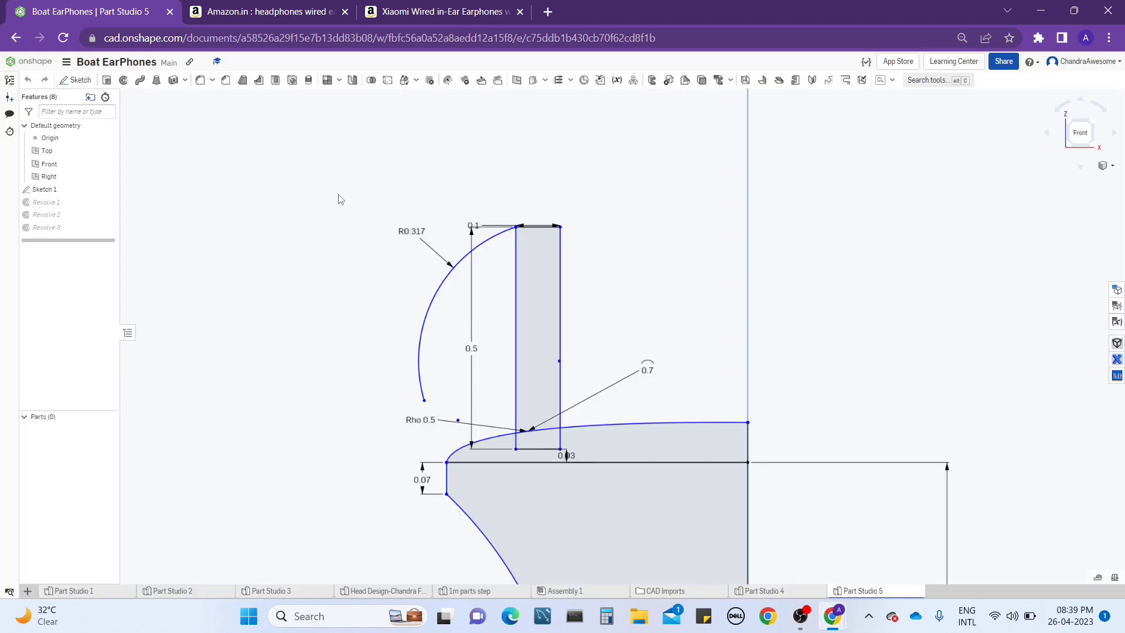
{"action": "right_click", "coordinate": [61, 191]}
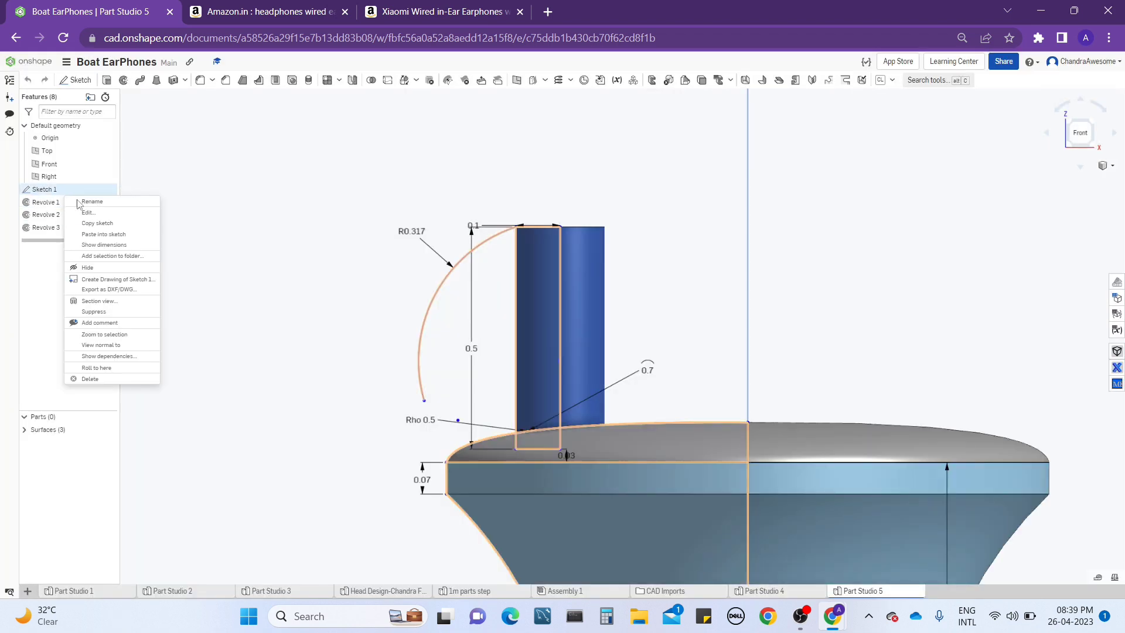
{"action": "left_click", "coordinate": [104, 218]}
{"action": "double_click", "coordinate": [414, 229]}
{"action": "type", "text": "0.3"}
{"action": "key", "text": "Return"}
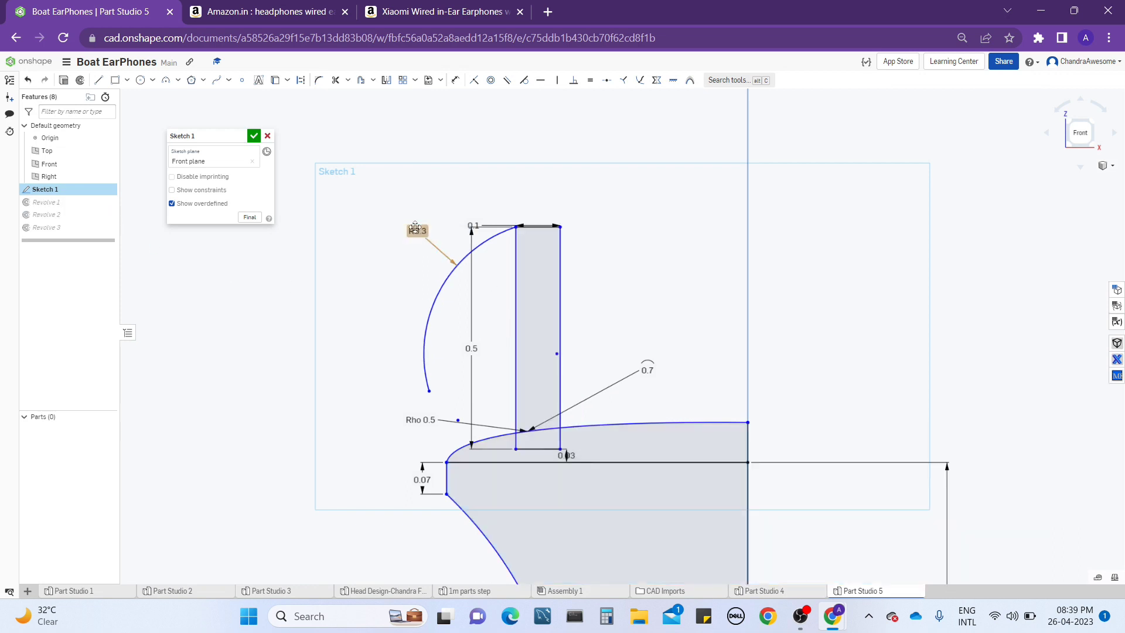
Dimension the arc's lower endpoint 0.2 in horizontally from the rectangle's outer long edge and accept the sketch
{"action": "key", "text": "d"}
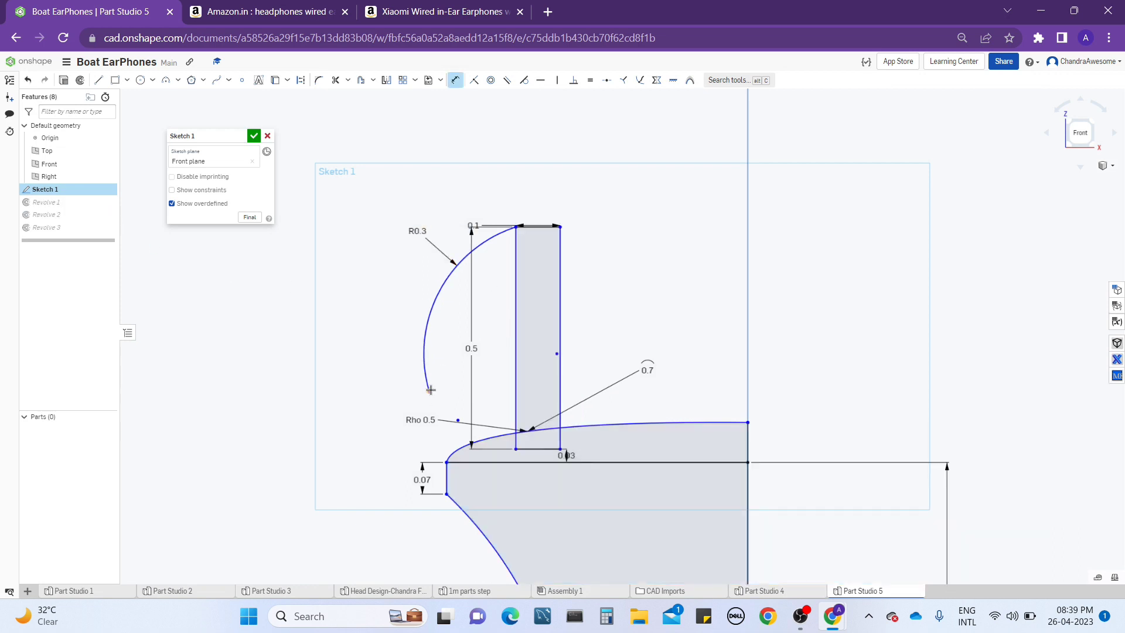
{"action": "left_click", "coordinate": [516, 387]}
{"action": "left_click", "coordinate": [429, 390]}
{"action": "left_click", "coordinate": [461, 384]}
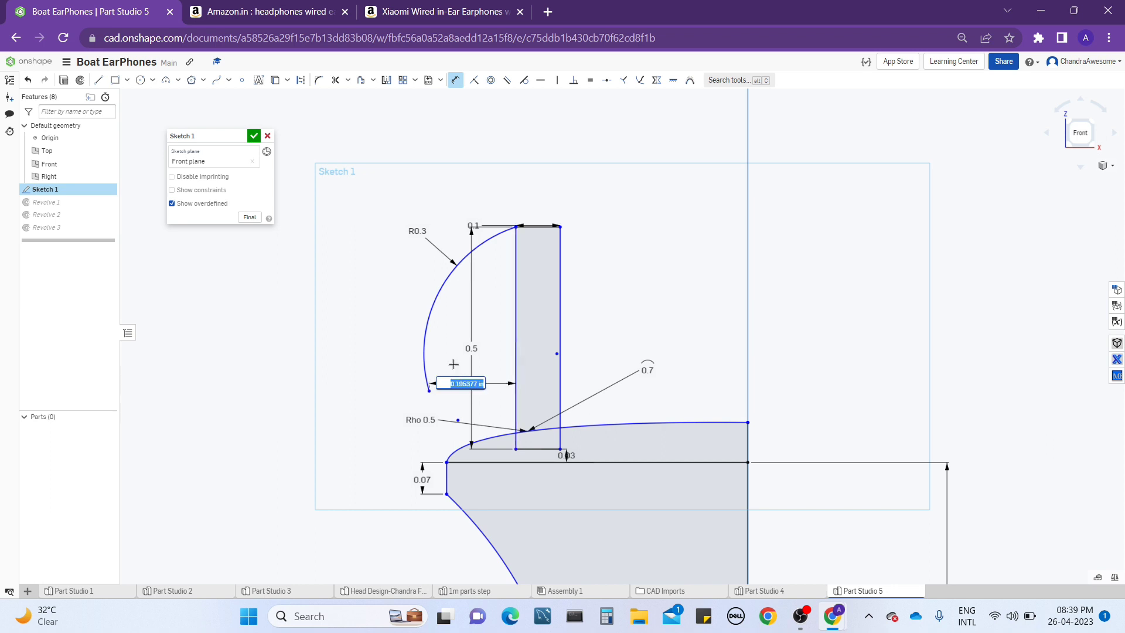
{"action": "key", "text": "Return"}
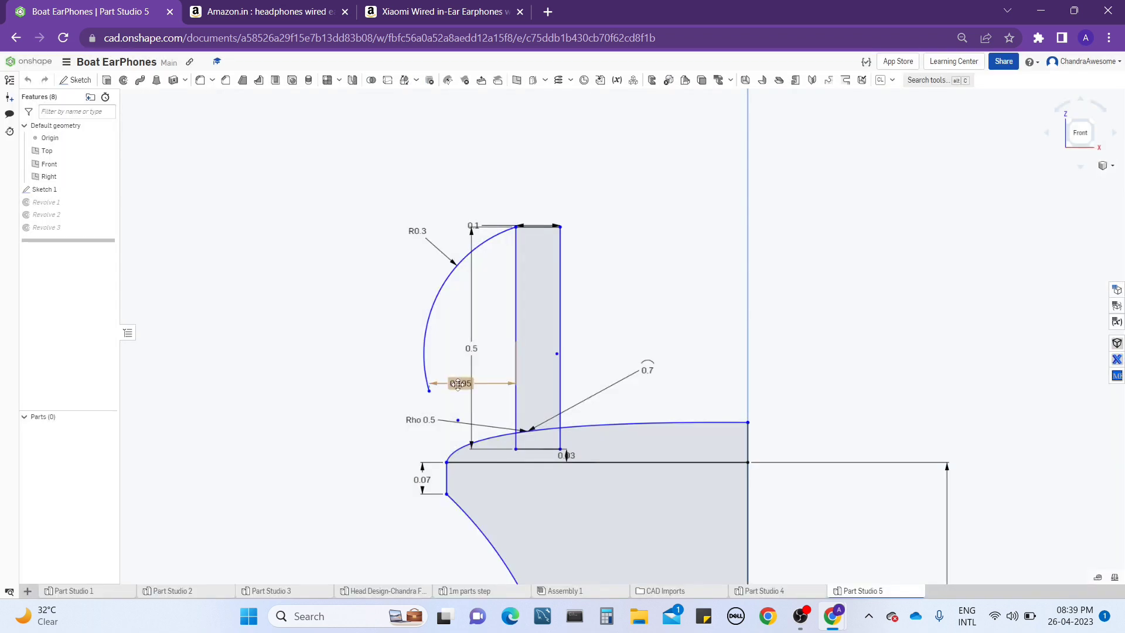
{"action": "right_click", "coordinate": [459, 385]}
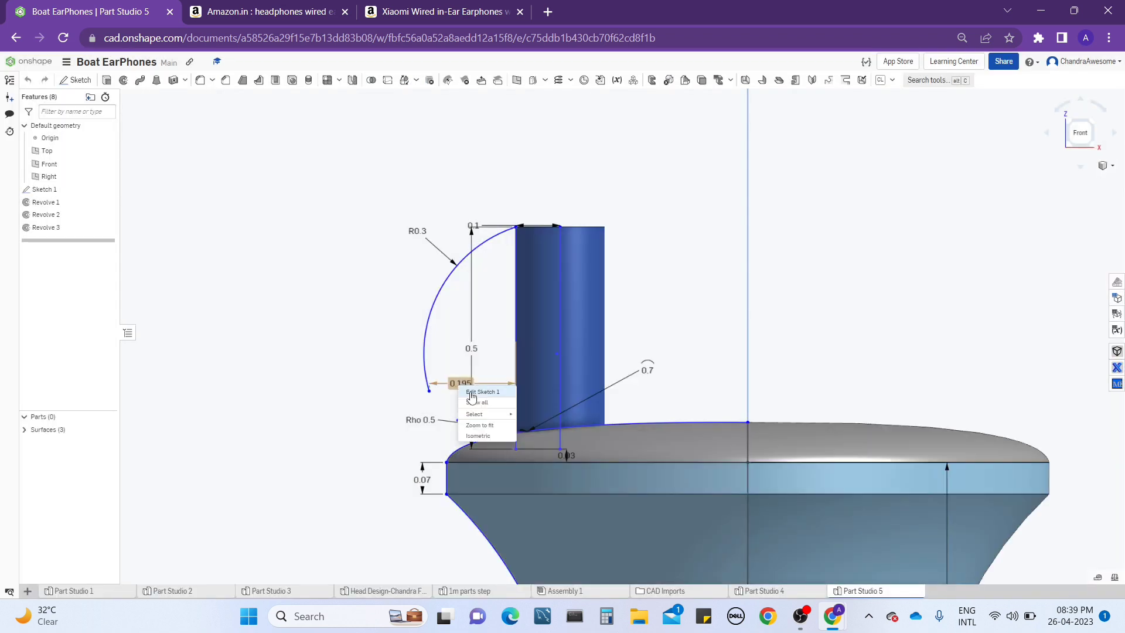
{"action": "left_click", "coordinate": [472, 393]}
{"action": "double_click", "coordinate": [463, 385]}
{"action": "type", "text": "0.2"}
{"action": "key", "text": "Return"}
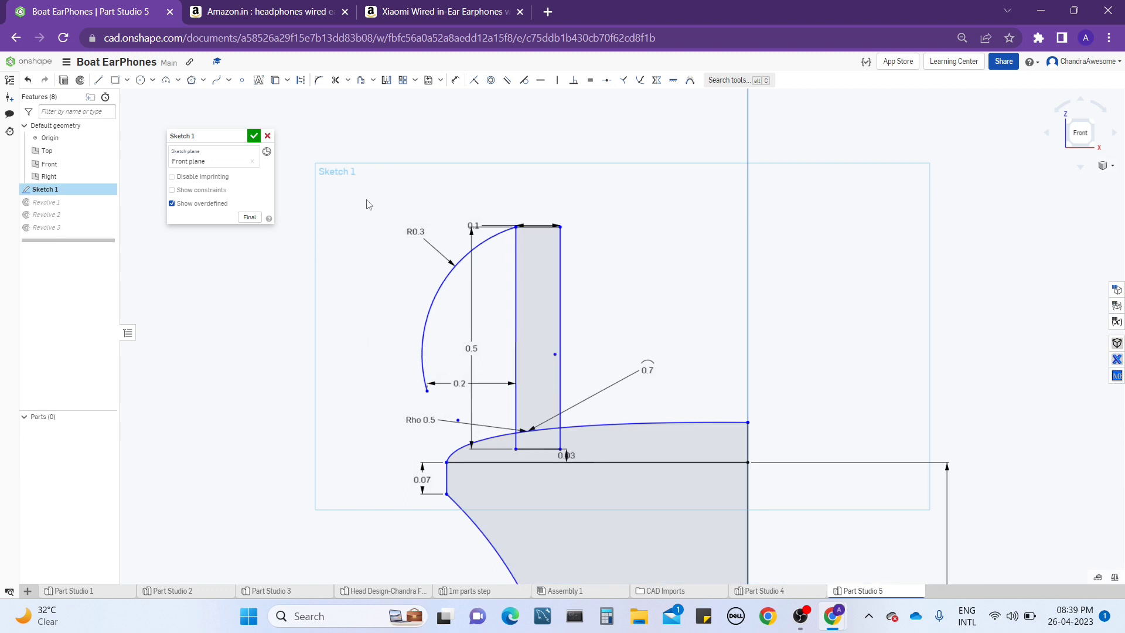
{"action": "left_click", "coordinate": [253, 136]}
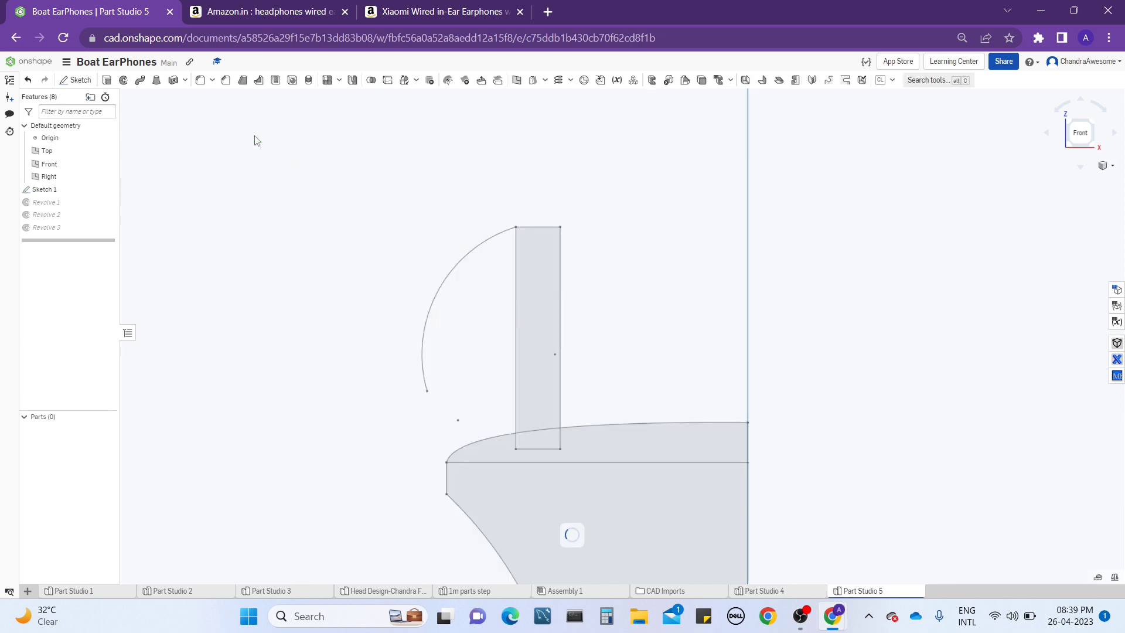
{"action": "right_click", "coordinate": [74, 229]}
{"action": "left_click", "coordinate": [97, 249]}
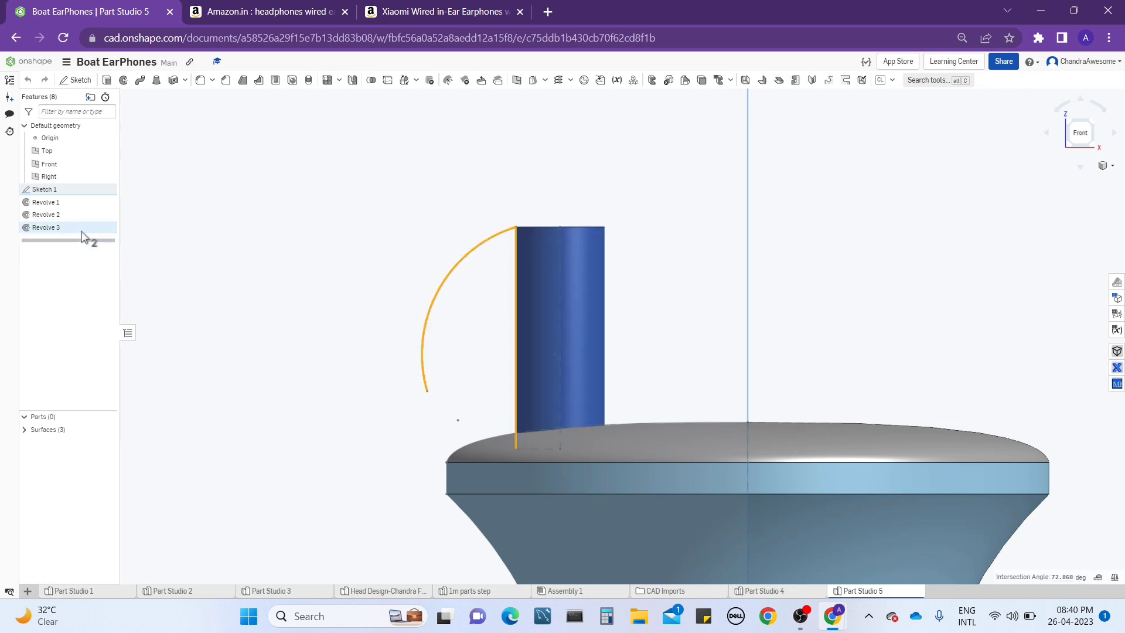
{"action": "left_click", "coordinate": [269, 201]}
{"action": "right_click", "coordinate": [74, 235]}
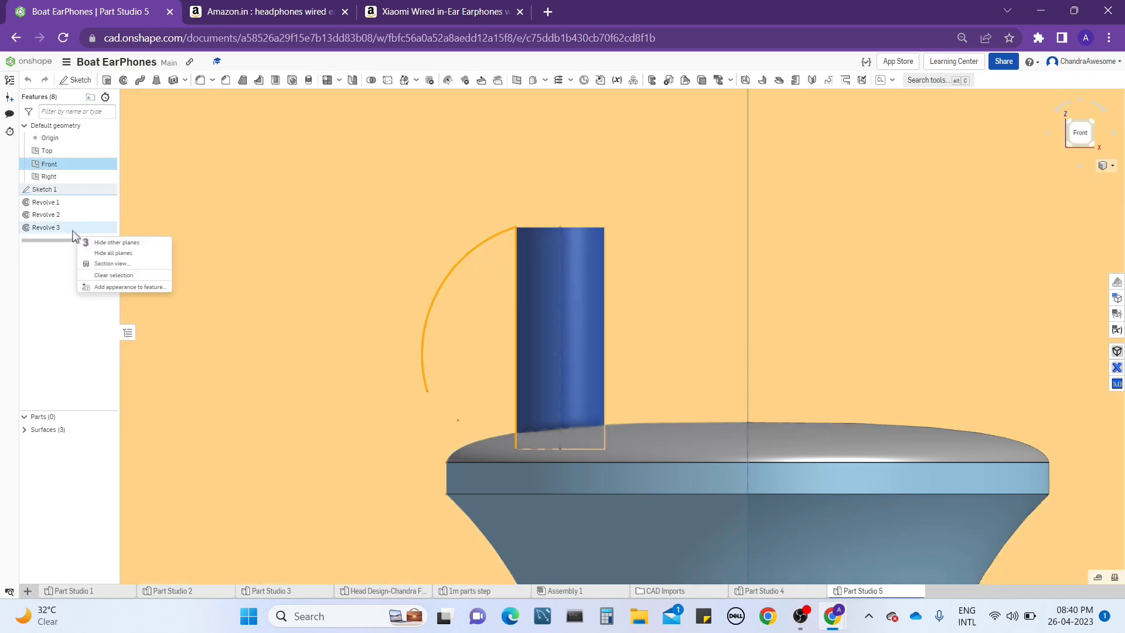
{"action": "left_click", "coordinate": [314, 219]}
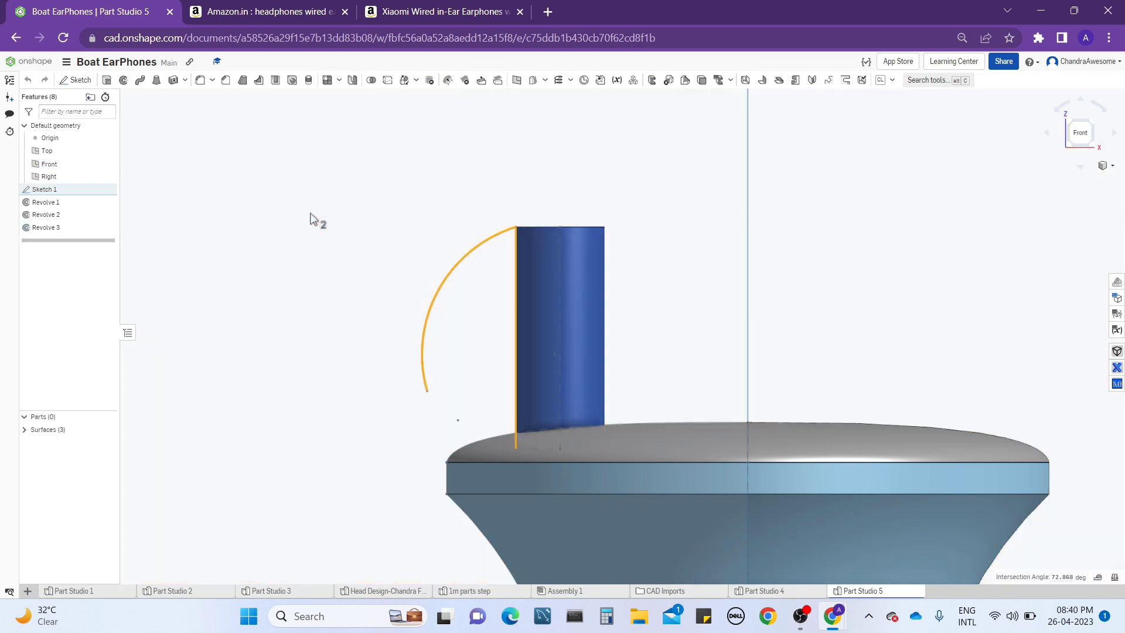
Edit Revolve 3 to add the ear-tip arc to the revolved curves and accept it
{"action": "right_click", "coordinate": [93, 230]}
{"action": "left_click", "coordinate": [126, 255]}
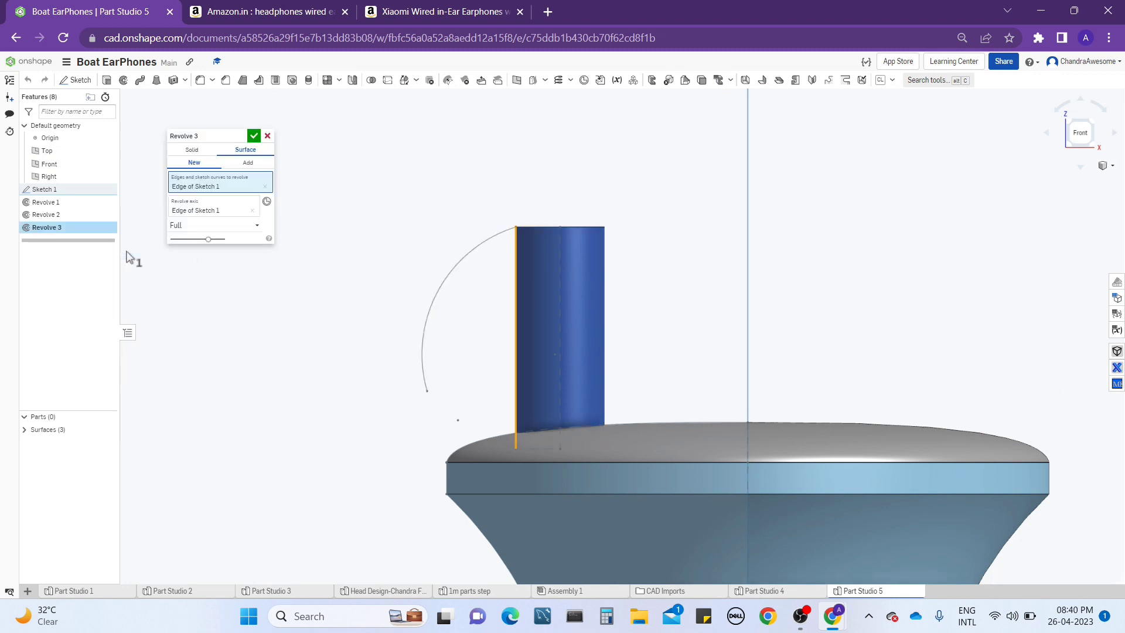
{"action": "left_click", "coordinate": [470, 256]}
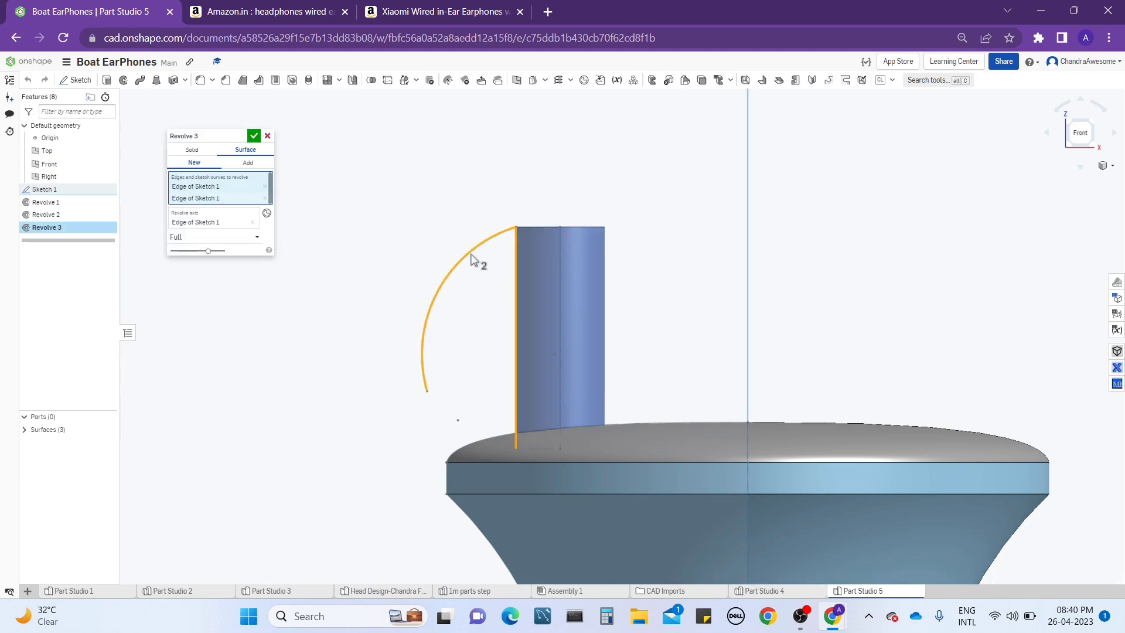
{"action": "left_click", "coordinate": [254, 136]}
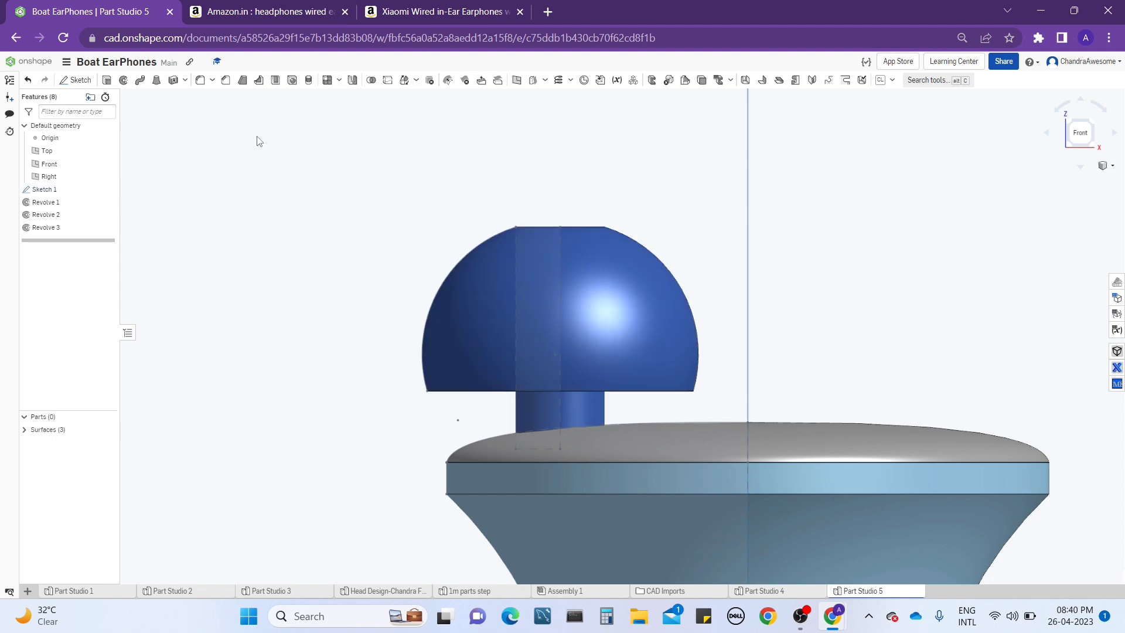
Reopen Sketch 1 and pull the ear-tip arc's free lower endpoint farther down
{"action": "right_click_drag", "start_coordinate": [526, 280], "coordinate": [550, 321]}
{"action": "scroll", "coordinate": [547, 332], "scroll_direction": "up", "scroll_amount": 5}
{"action": "key", "text": "shift+1"}
{"action": "scroll", "coordinate": [554, 289], "scroll_direction": "up", "scroll_amount": 2}
{"action": "scroll", "coordinate": [558, 292], "scroll_direction": "down", "scroll_amount": 2}
{"action": "scroll", "coordinate": [558, 292], "scroll_direction": "up", "scroll_amount": 2}
{"action": "middle_click_drag", "start_coordinate": [523, 309], "coordinate": [523, 255]}
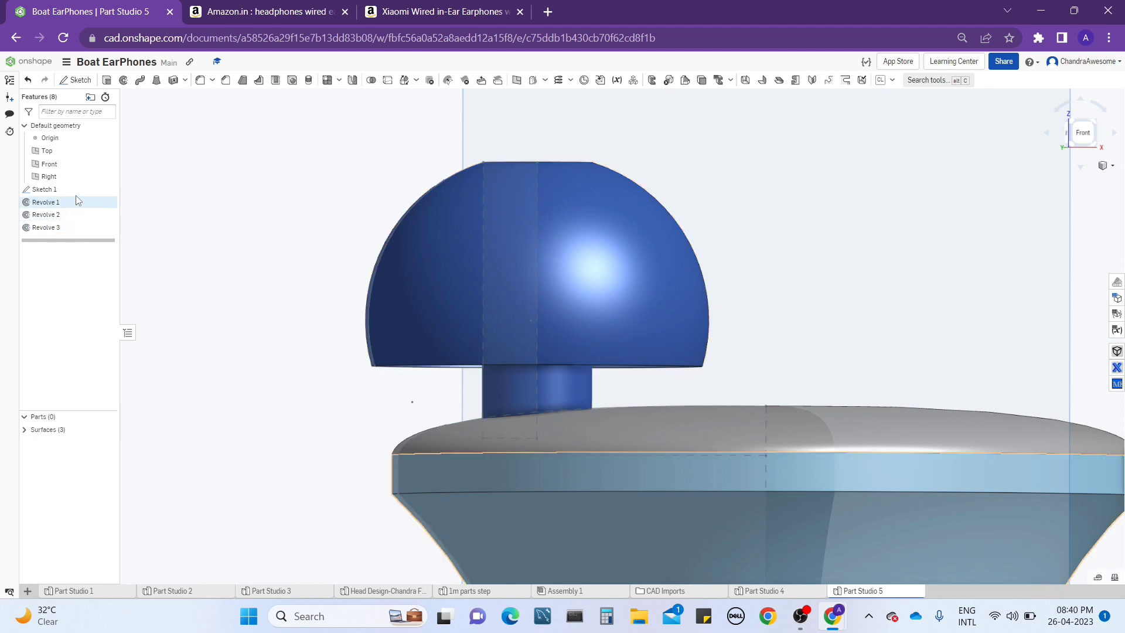
{"action": "right_click", "coordinate": [78, 196]}
{"action": "left_click", "coordinate": [107, 216]}
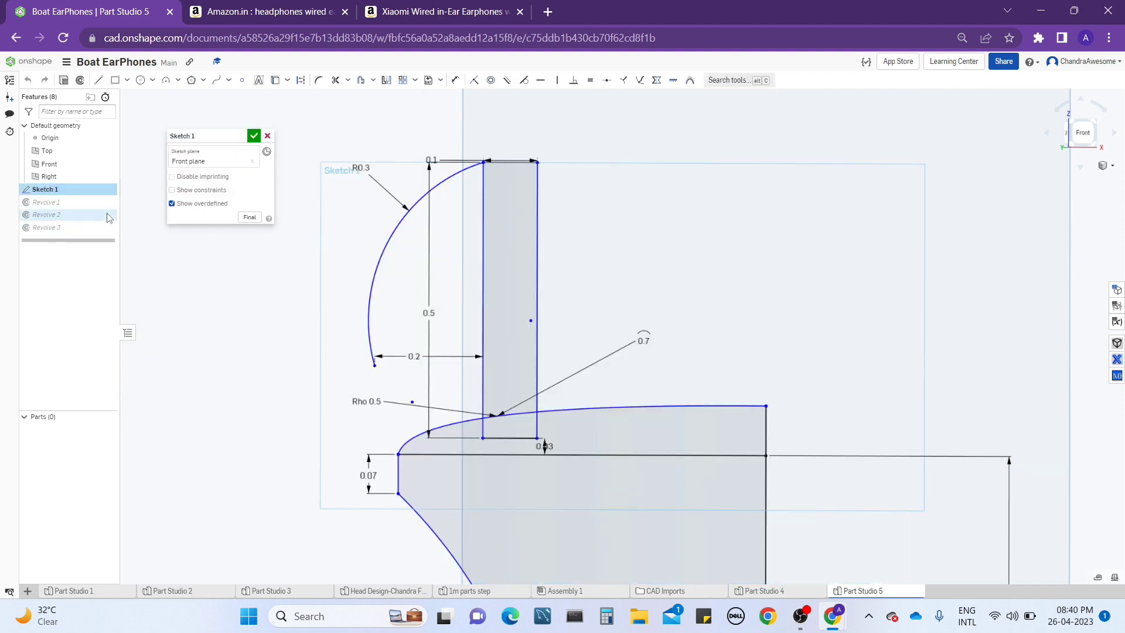
{"action": "mouse_move", "coordinate": [376, 371]}
{"action": "left_mouse_down"}
{"action": "mouse_move", "coordinate": [372, 394]}
{"action": "mouse_move", "coordinate": [391, 395]}
{"action": "mouse_move", "coordinate": [368, 396]}
{"action": "left_mouse_up"}
Dimension the horizontal distance between the nozzle rectangle's inner long edge and the housing's vertical centreline
{"action": "key", "text": "u"}
{"action": "left_click", "coordinate": [530, 433]}
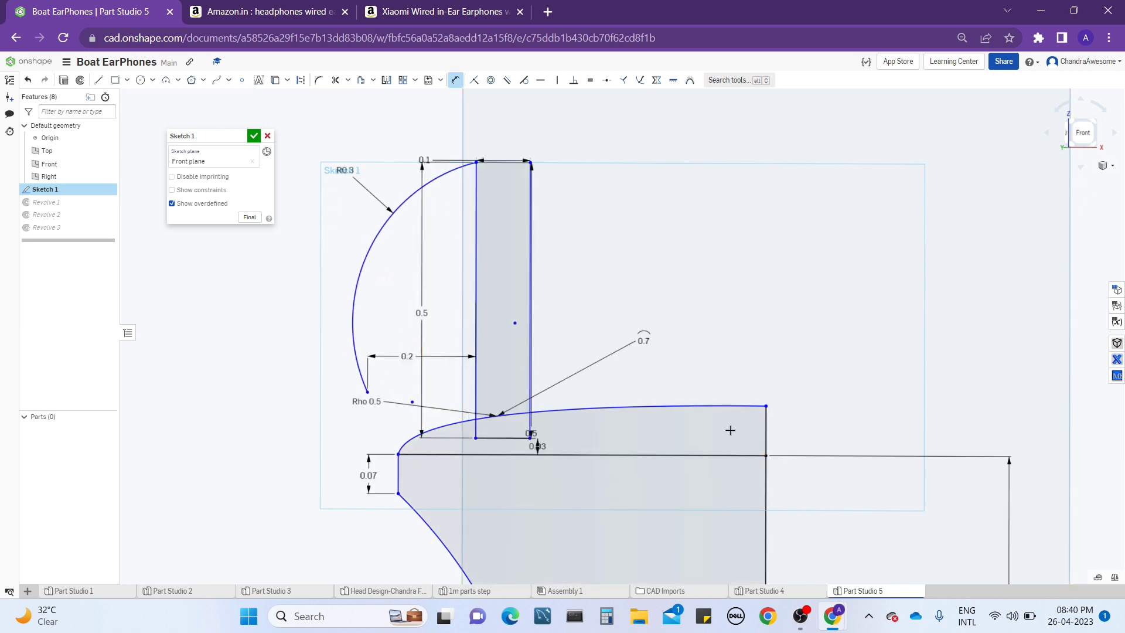
{"action": "left_click", "coordinate": [766, 432]}
{"action": "left_click", "coordinate": [690, 359]}
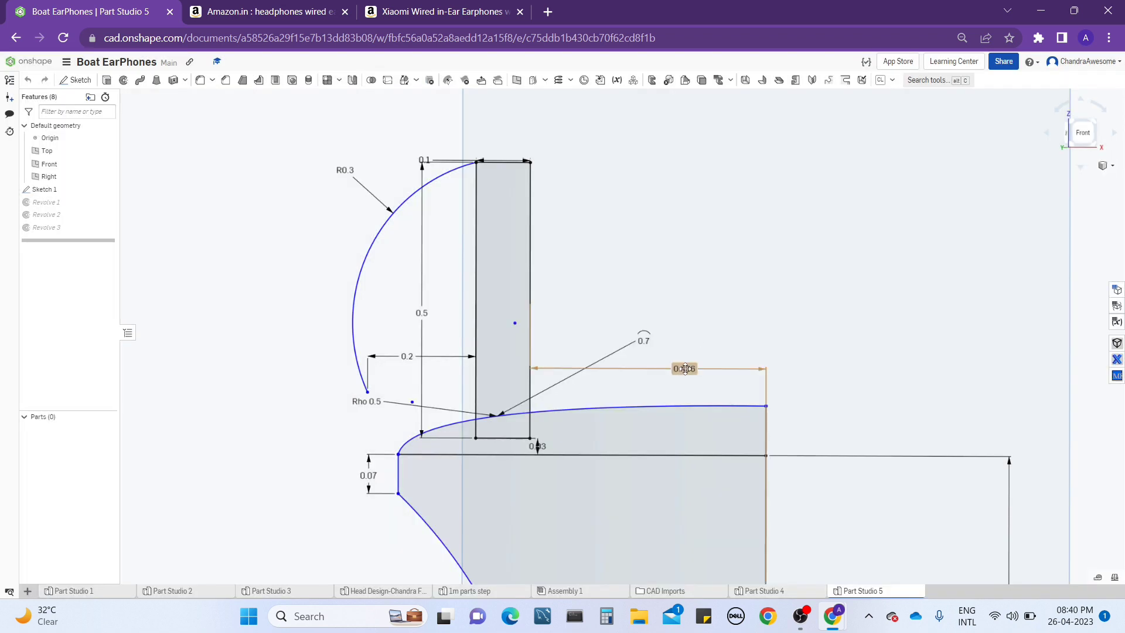
Reopen Sketch 1, set the nozzle-to-centreline distance to 0.4 in and then to 0.45 in, and accept the sketch
{"action": "right_click", "coordinate": [686, 368]}
{"action": "left_click", "coordinate": [695, 375]}
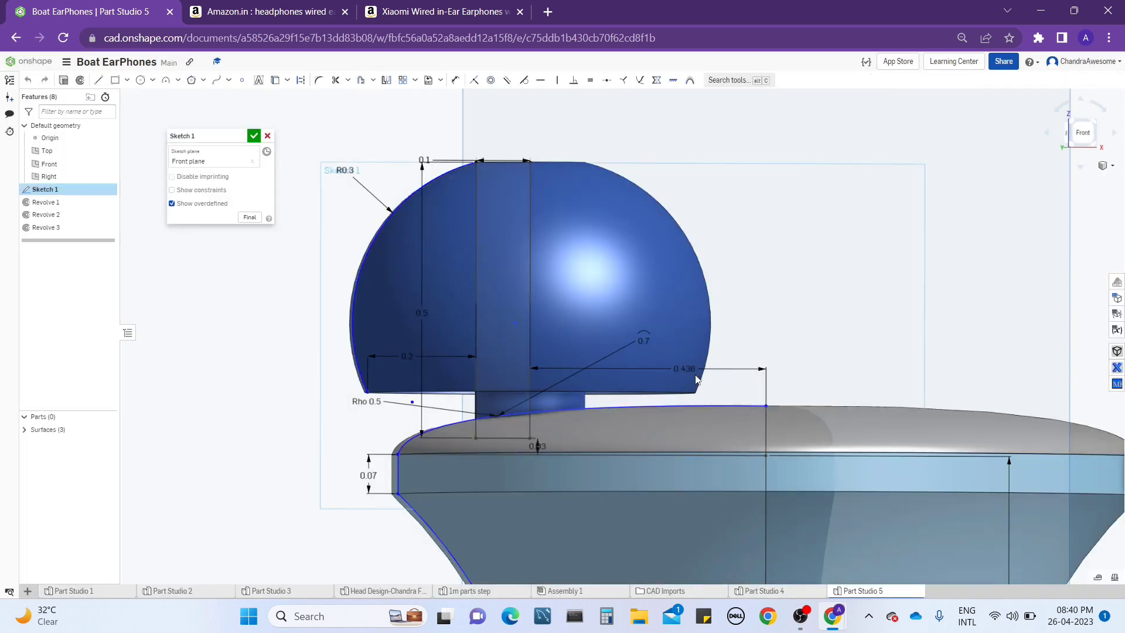
{"action": "double_click", "coordinate": [692, 369]}
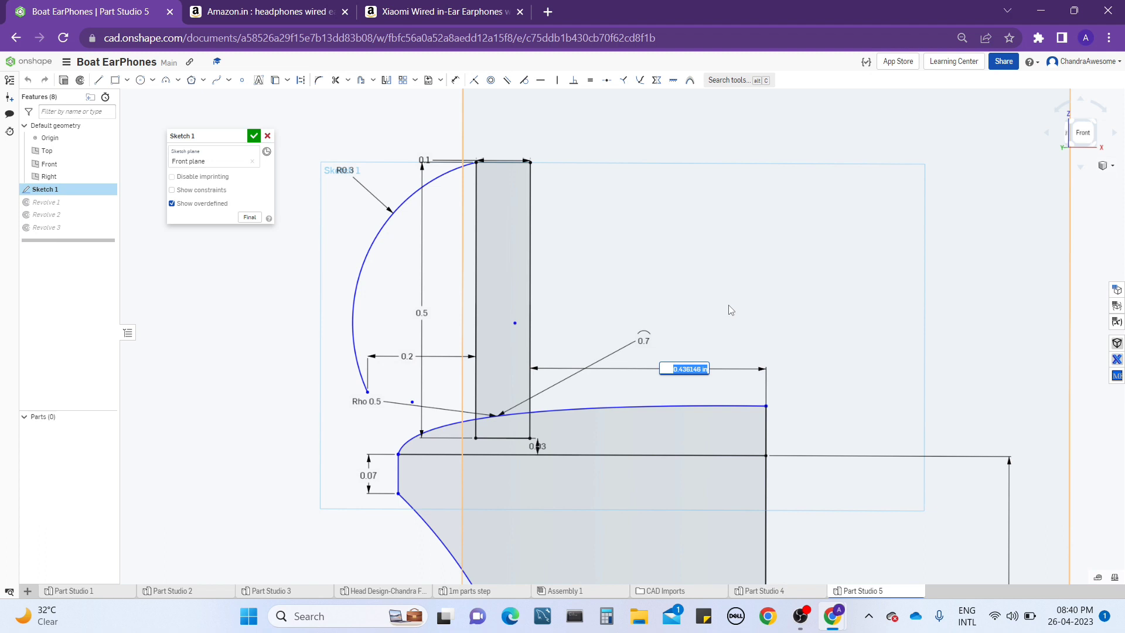
{"action": "key", "text": "Return"}
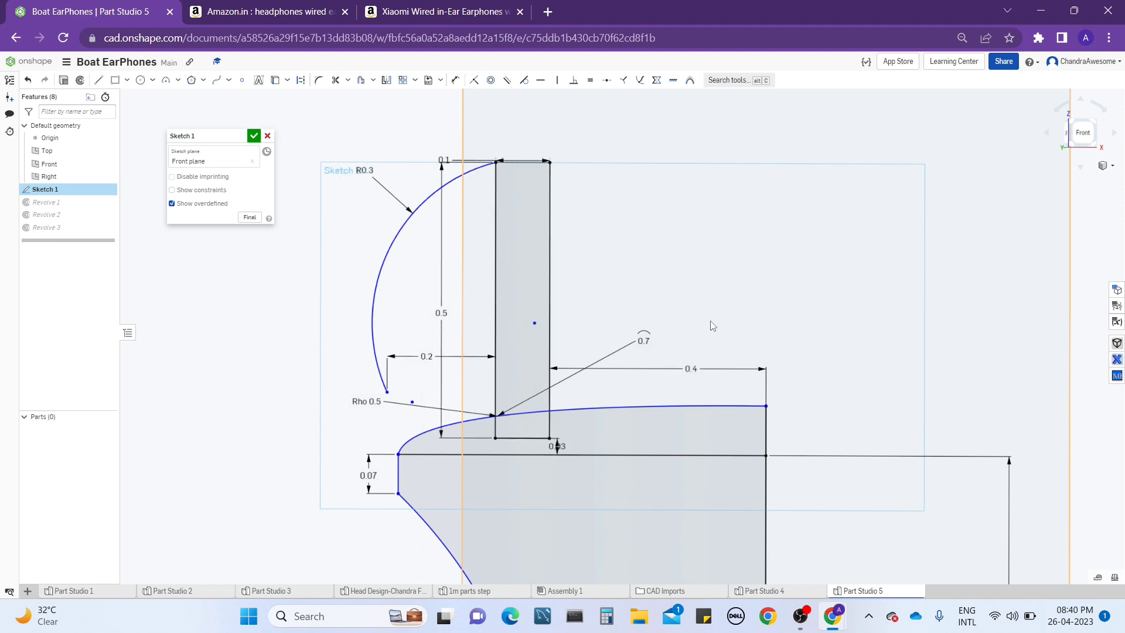
{"action": "double_click", "coordinate": [696, 369]}
{"action": "key", "text": "Return"}
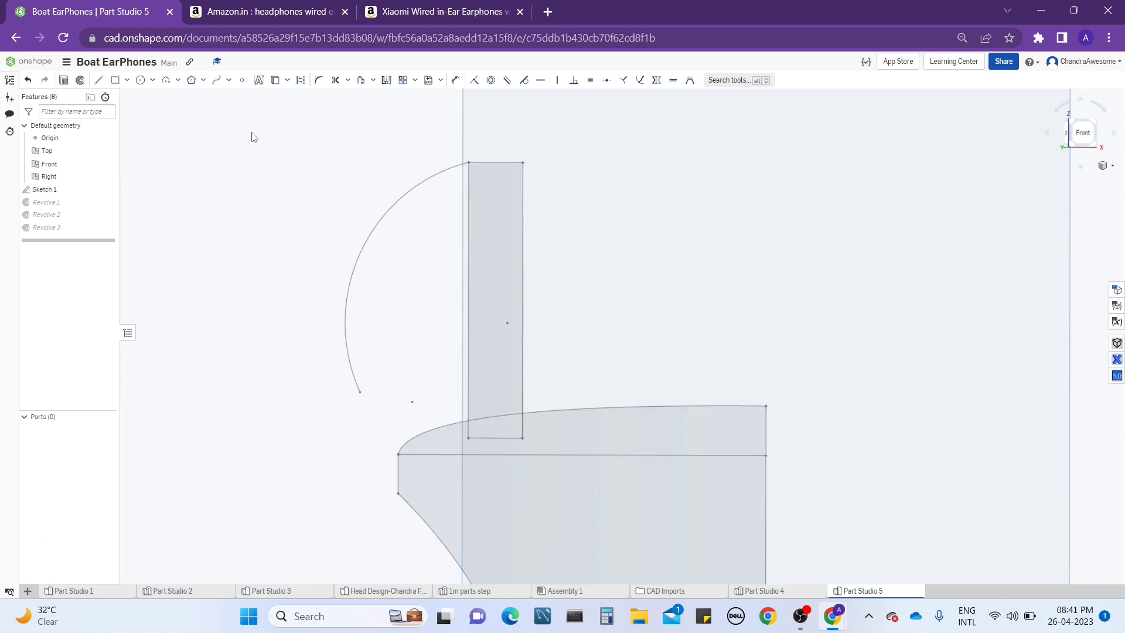
{"action": "left_click", "coordinate": [254, 137]}
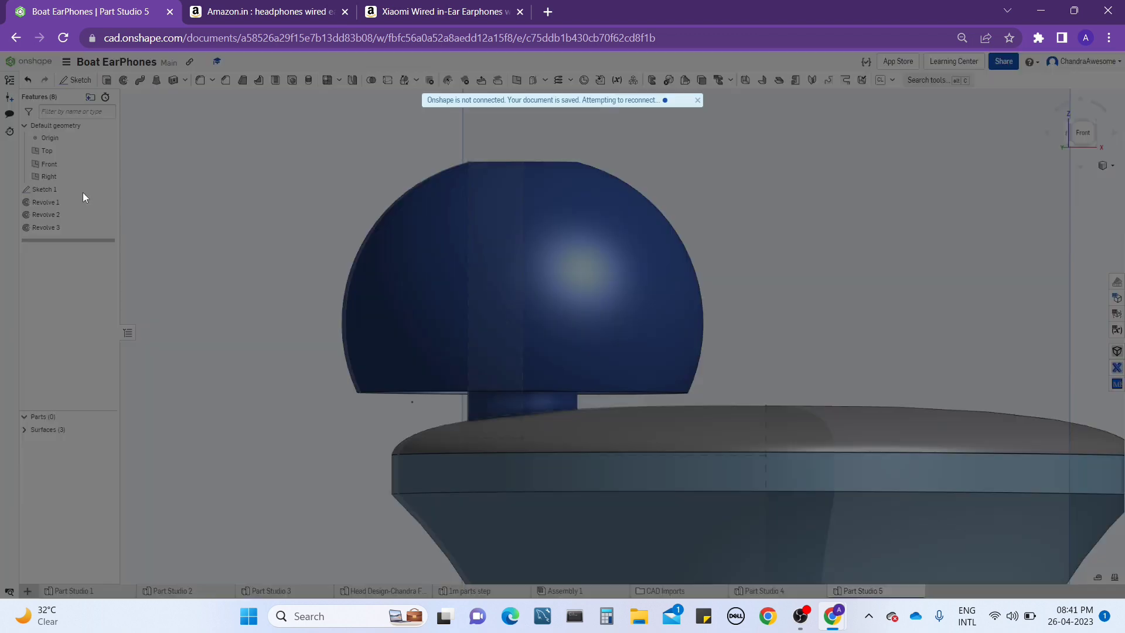
Switch to the Amazon product page to compare the ear tip's shape with the Xiaomi earphone photo, and return to Onshape
{"action": "right_click", "coordinate": [84, 194]}
{"action": "left_click", "coordinate": [305, 151]}
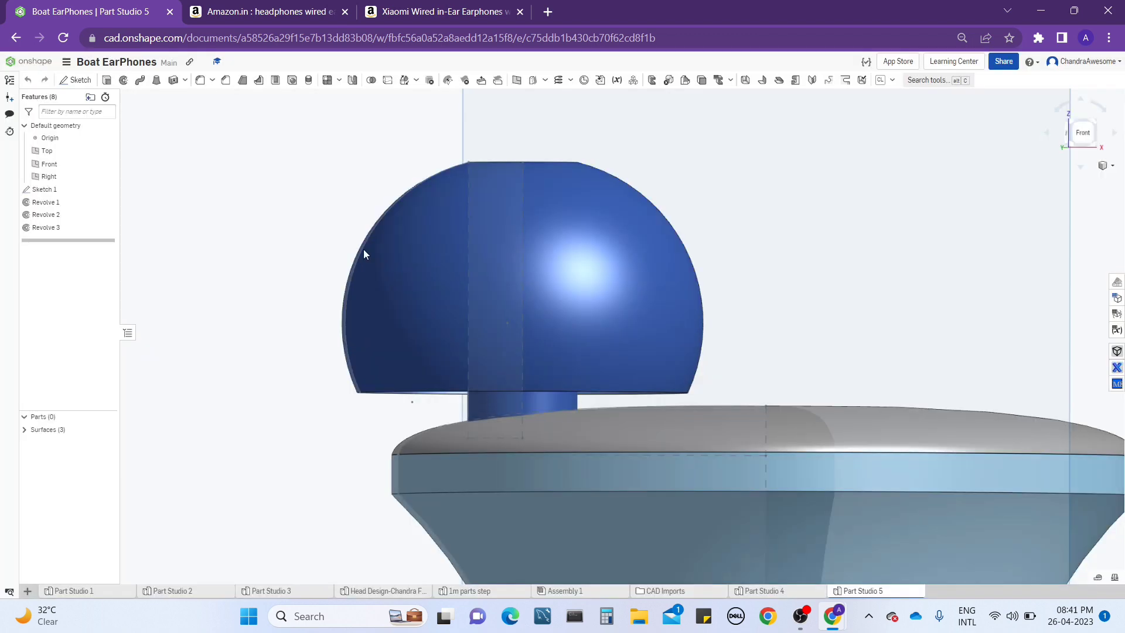
{"action": "scroll", "coordinate": [478, 298], "scroll_direction": "down", "scroll_amount": 2}
{"action": "left_click", "coordinate": [410, 11]}
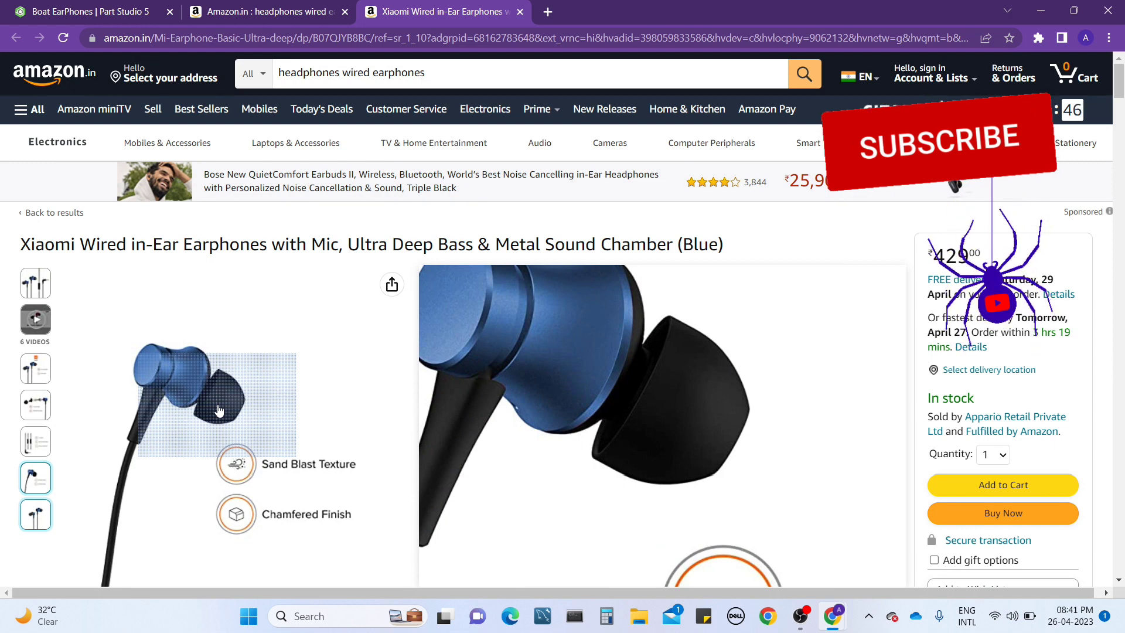
{"action": "left_click", "coordinate": [142, 8]}
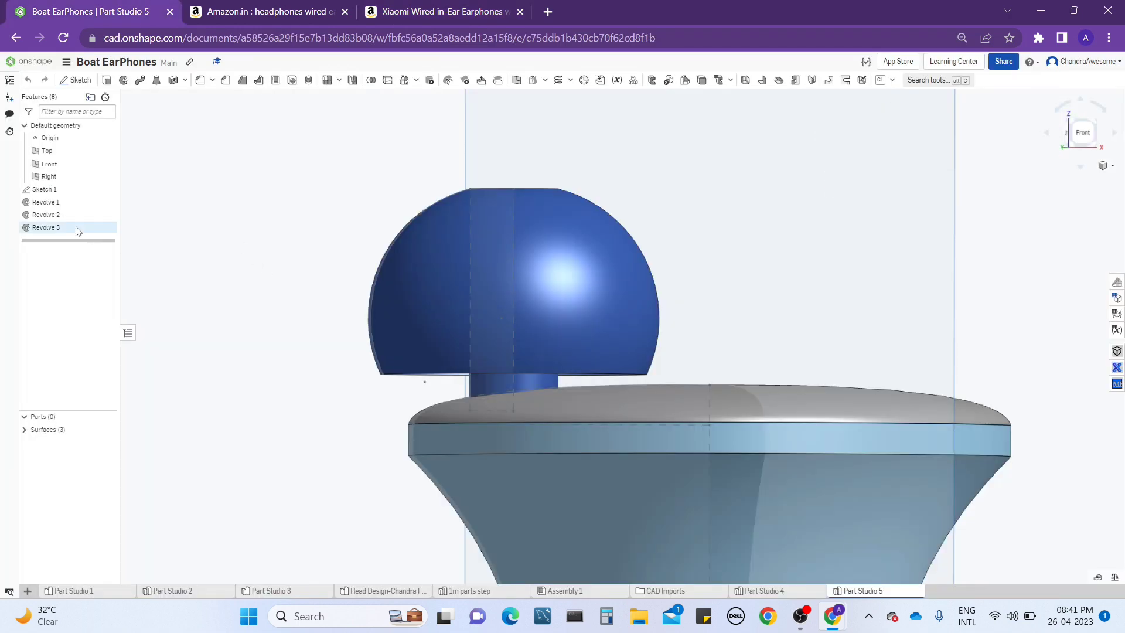
Edit Sketch 1 to raise the ear-tip arc's lower endpoint and accept the sketch
{"action": "right_click", "coordinate": [97, 191]}
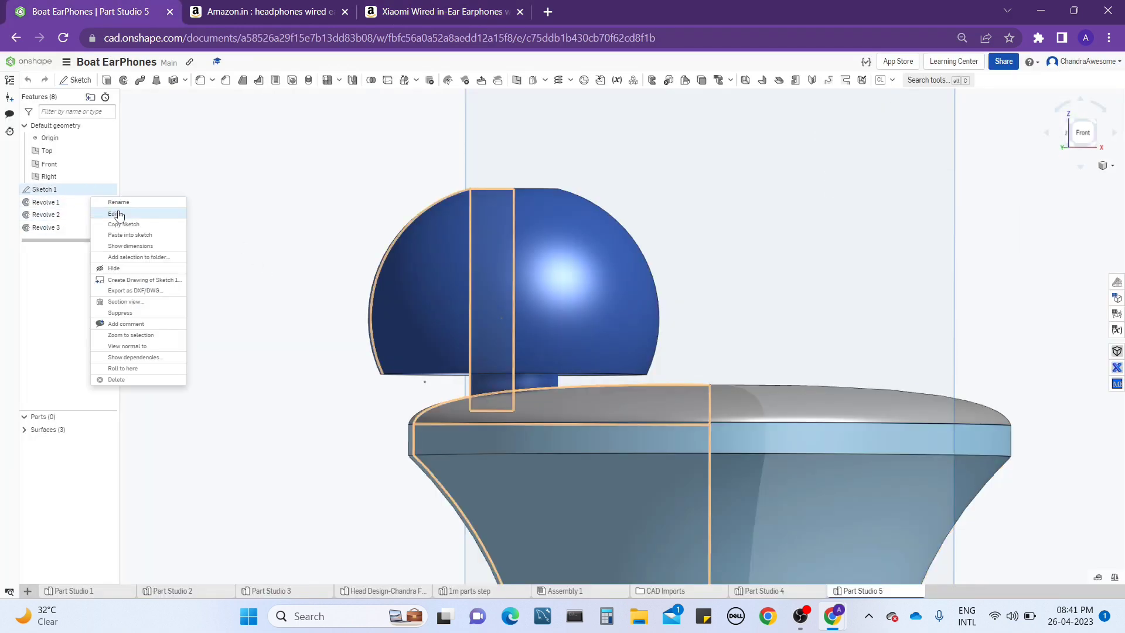
{"action": "left_click", "coordinate": [115, 214]}
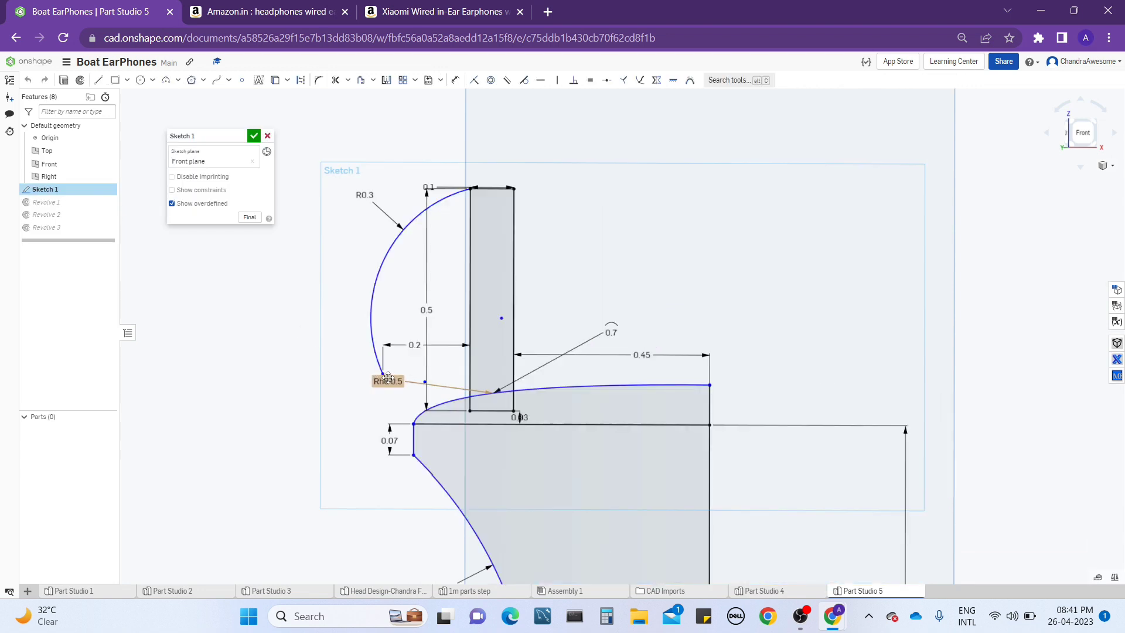
{"action": "left_click_drag", "start_coordinate": [382, 374], "coordinate": [380, 349]}
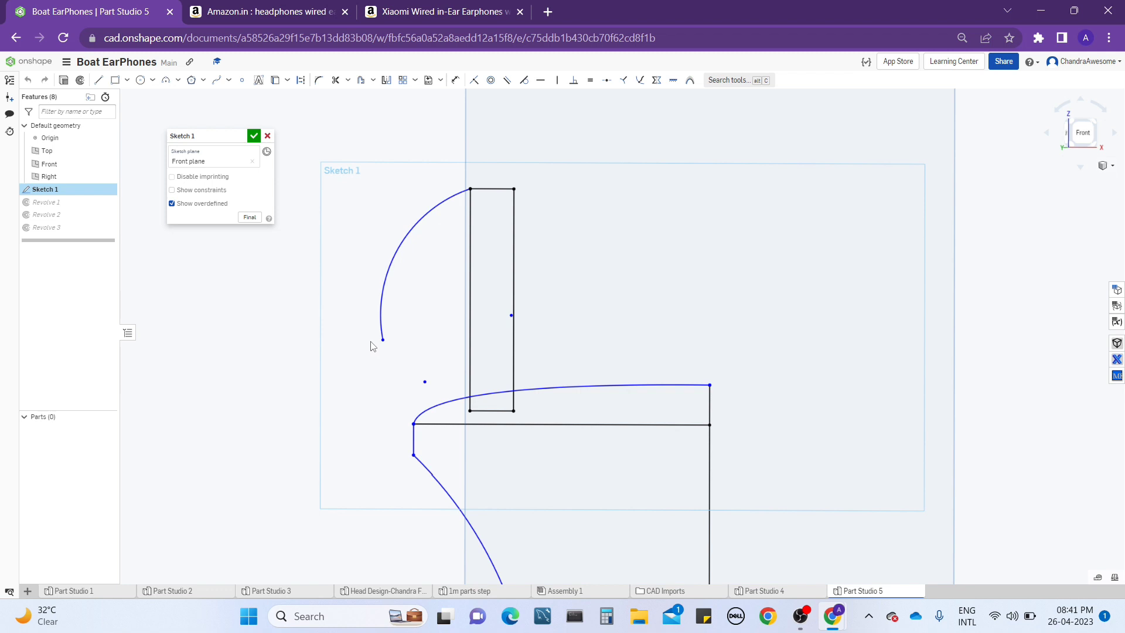
{"action": "left_click_drag", "start_coordinate": [370, 349], "coordinate": [370, 349]}
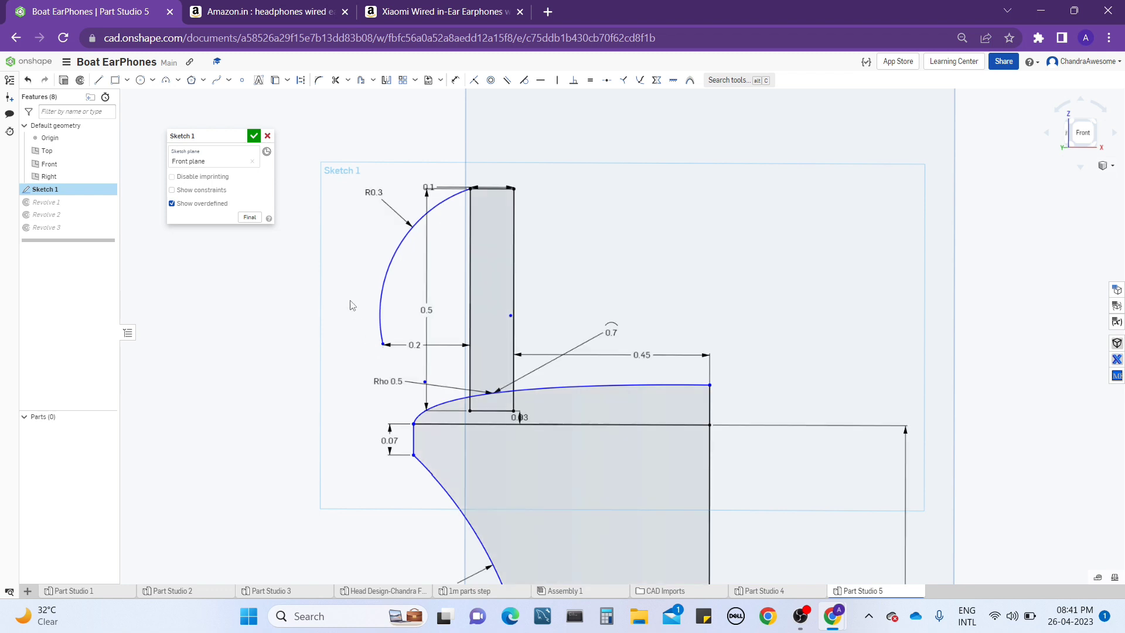
{"action": "left_click", "coordinate": [253, 137]}
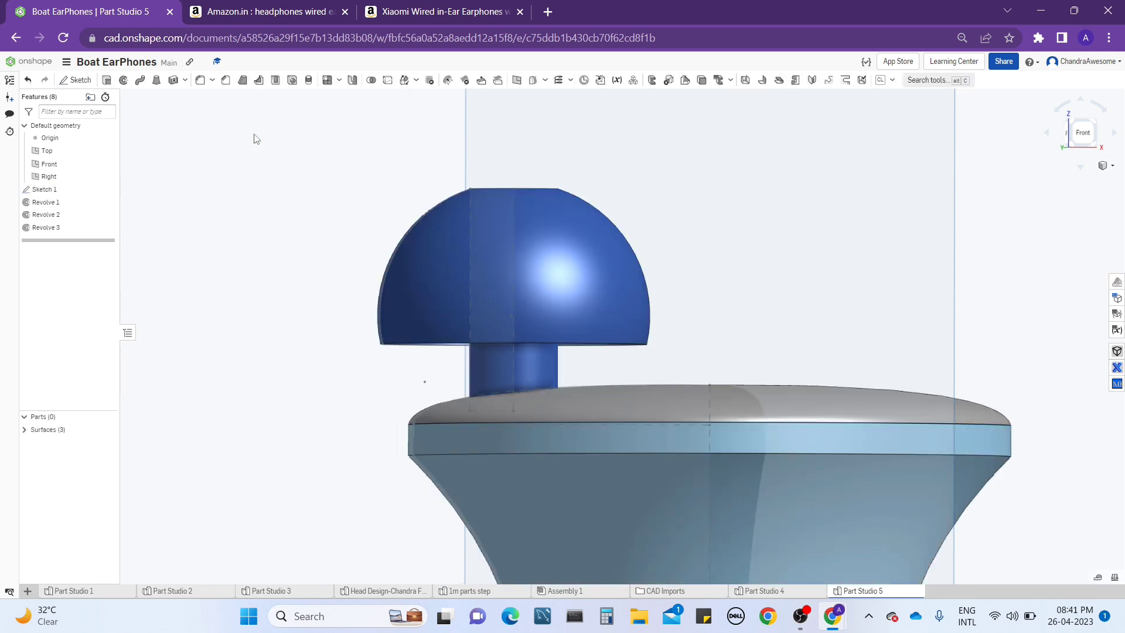
{"action": "scroll", "coordinate": [381, 350], "scroll_direction": "up", "scroll_amount": 3}
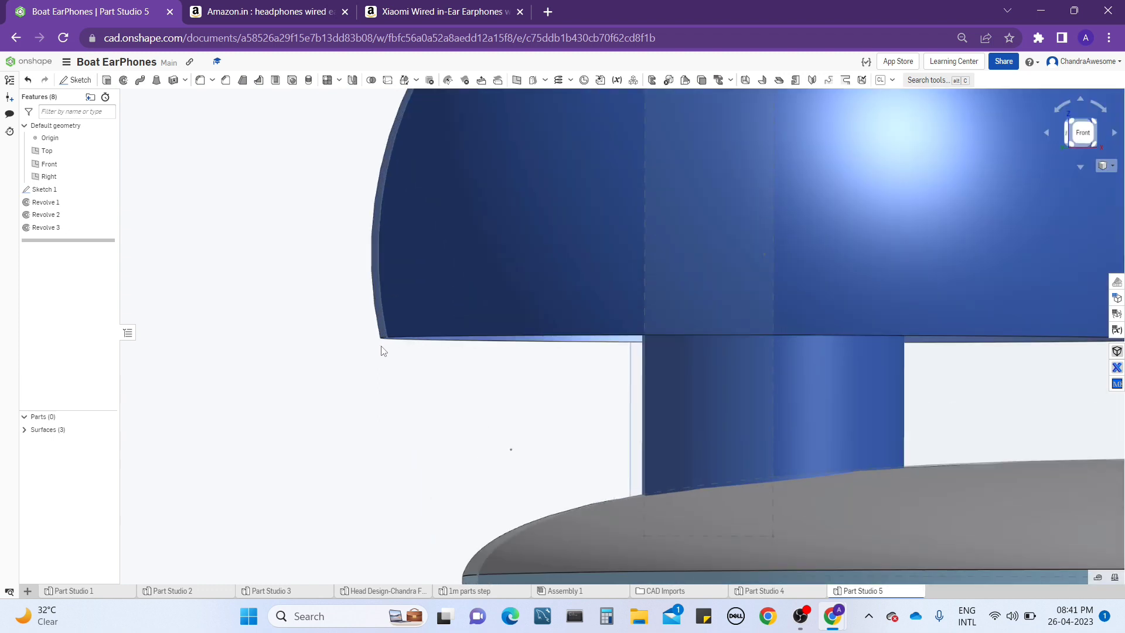
{"action": "scroll", "coordinate": [382, 350], "scroll_direction": "down", "scroll_amount": 2}
Edit Sketch 1 to move the ear-tip arc's lower endpoint down, set the arc's radius to 0.35 in, and accept it
{"action": "right_click", "coordinate": [68, 190]}
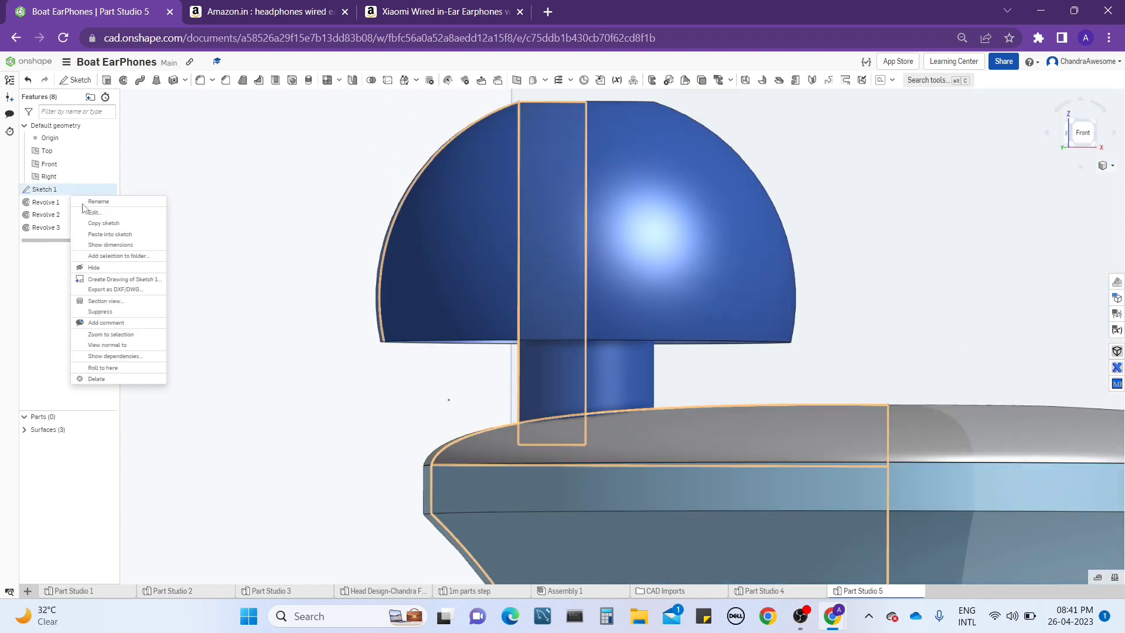
{"action": "left_click", "coordinate": [94, 213]}
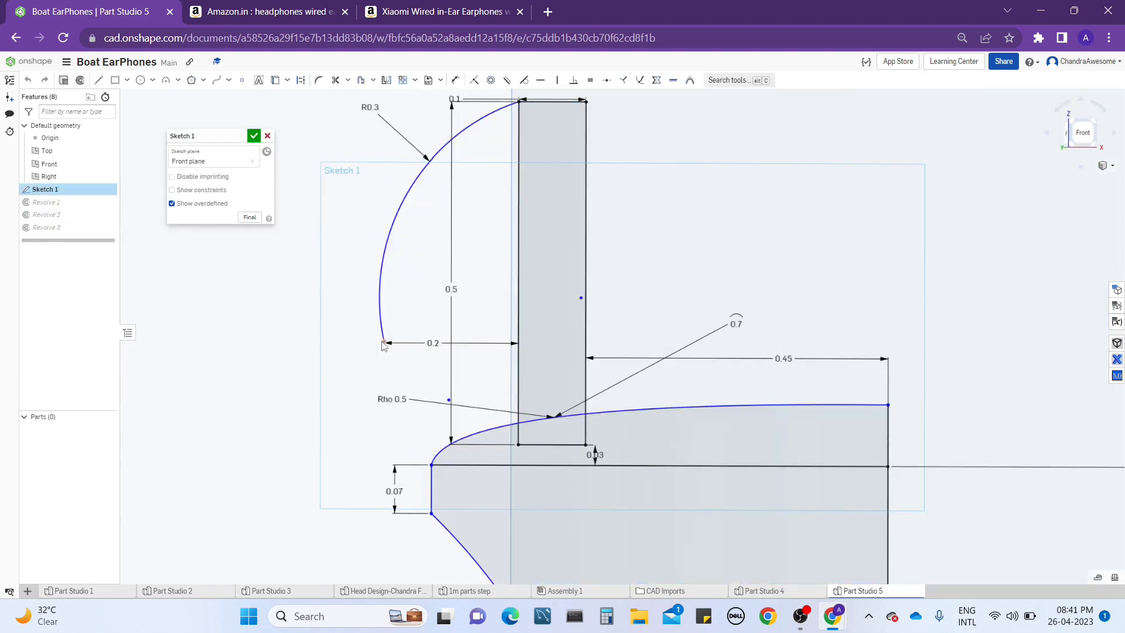
{"action": "left_click_drag", "start_coordinate": [384, 345], "coordinate": [384, 378]}
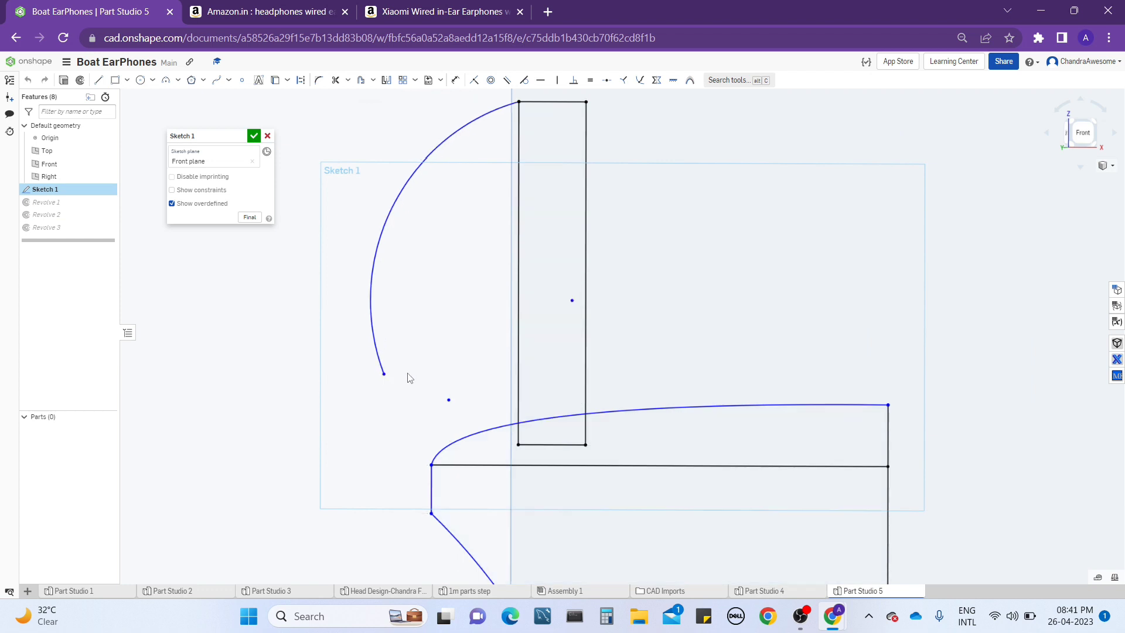
{"action": "scroll", "coordinate": [409, 378], "scroll_direction": "up", "scroll_amount": 2}
{"action": "scroll", "coordinate": [411, 310], "scroll_direction": "down", "scroll_amount": 3}
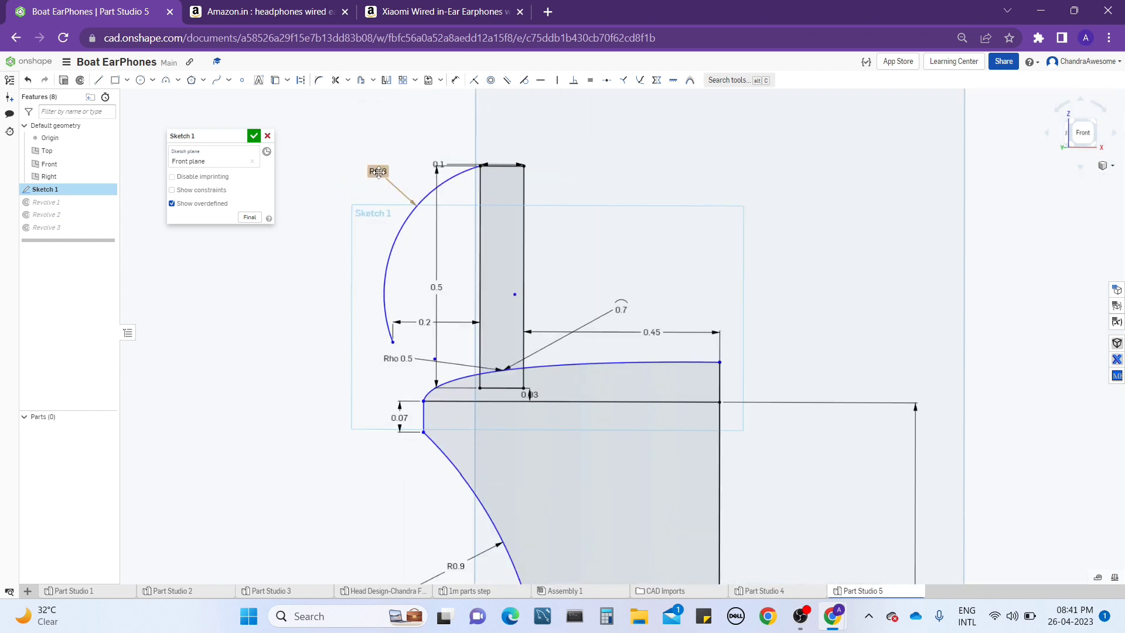
{"action": "left_click", "coordinate": [253, 136]}
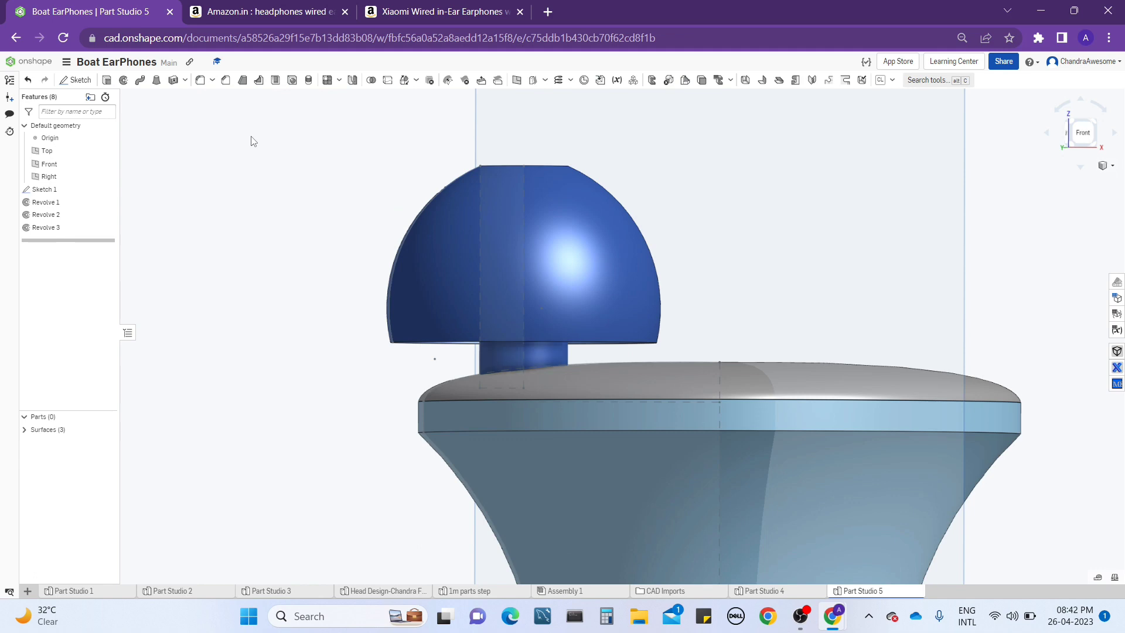
Examine the revolved ear tip, its nozzle opening and its fit on the housing from above, the side and underneath
{"action": "right_click_drag", "start_coordinate": [490, 330], "coordinate": [528, 252]}
{"action": "scroll", "coordinate": [512, 386], "scroll_direction": "up", "scroll_amount": 3}
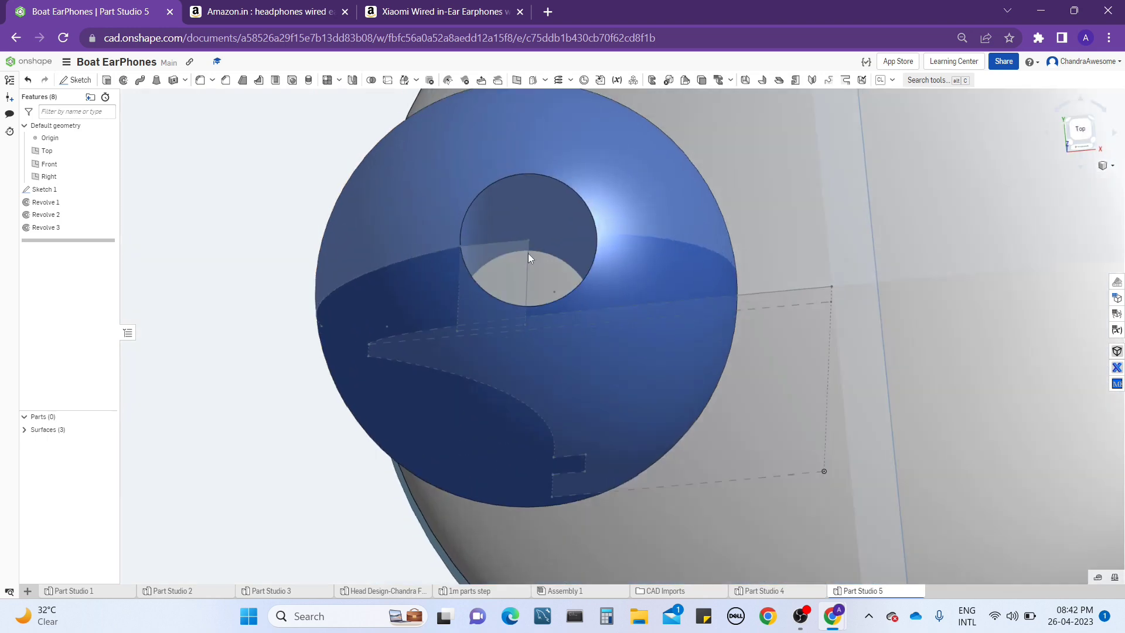
{"action": "scroll", "coordinate": [528, 253], "scroll_direction": "up", "scroll_amount": 2}
{"action": "middle_click_drag", "start_coordinate": [528, 253], "coordinate": [525, 291]}
{"action": "right_click_drag", "start_coordinate": [525, 291], "coordinate": [504, 341]}
{"action": "scroll", "coordinate": [515, 340], "scroll_direction": "down", "scroll_amount": 3}
{"action": "scroll", "coordinate": [536, 250], "scroll_direction": "up", "scroll_amount": 2}
{"action": "right_click_drag", "start_coordinate": [537, 250], "coordinate": [589, 276]}
{"action": "right_click_drag", "start_coordinate": [528, 376], "coordinate": [519, 354]}
{"action": "scroll", "coordinate": [518, 378], "scroll_direction": "down", "scroll_amount": 5}
{"action": "scroll", "coordinate": [519, 377], "scroll_direction": "up", "scroll_amount": 3}
{"action": "right_click_drag", "start_coordinate": [525, 315], "coordinate": [528, 246]}
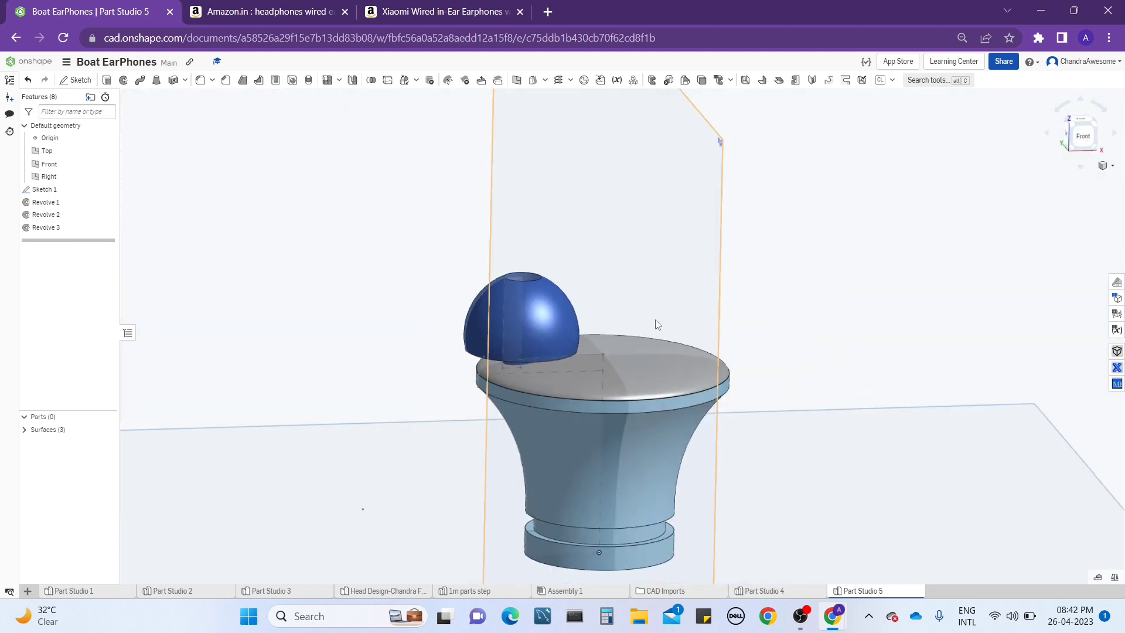
{"action": "scroll", "coordinate": [523, 365], "scroll_direction": "up", "scroll_amount": 5}
{"action": "mouse_move", "coordinate": [523, 364]}
{"action": "right_mouse_down"}
{"action": "mouse_move", "coordinate": [551, 339]}
{"action": "mouse_move", "coordinate": [564, 359]}
{"action": "mouse_move", "coordinate": [537, 348]}
{"action": "mouse_move", "coordinate": [525, 365]}
{"action": "mouse_move", "coordinate": [518, 347]}
{"action": "right_mouse_up"}
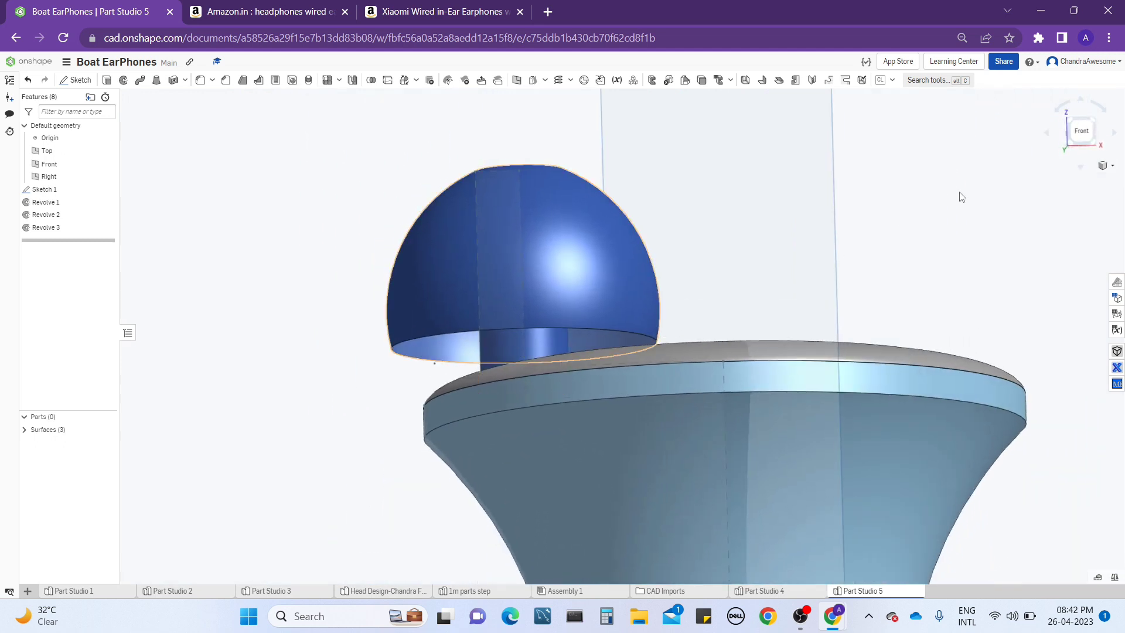
Edit Sketch 1 from the front view and set the nozzle rectangle's height to 0.8 in, then to 0.7 in
{"action": "left_click", "coordinate": [1082, 138]}
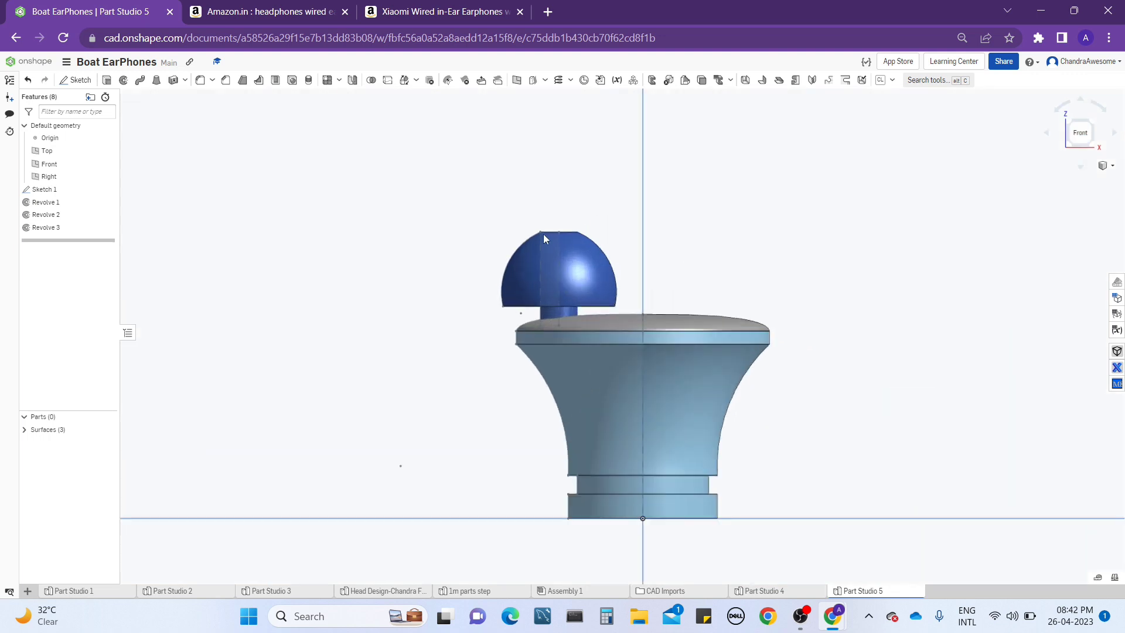
{"action": "right_click", "coordinate": [59, 196]}
{"action": "left_click", "coordinate": [88, 214]}
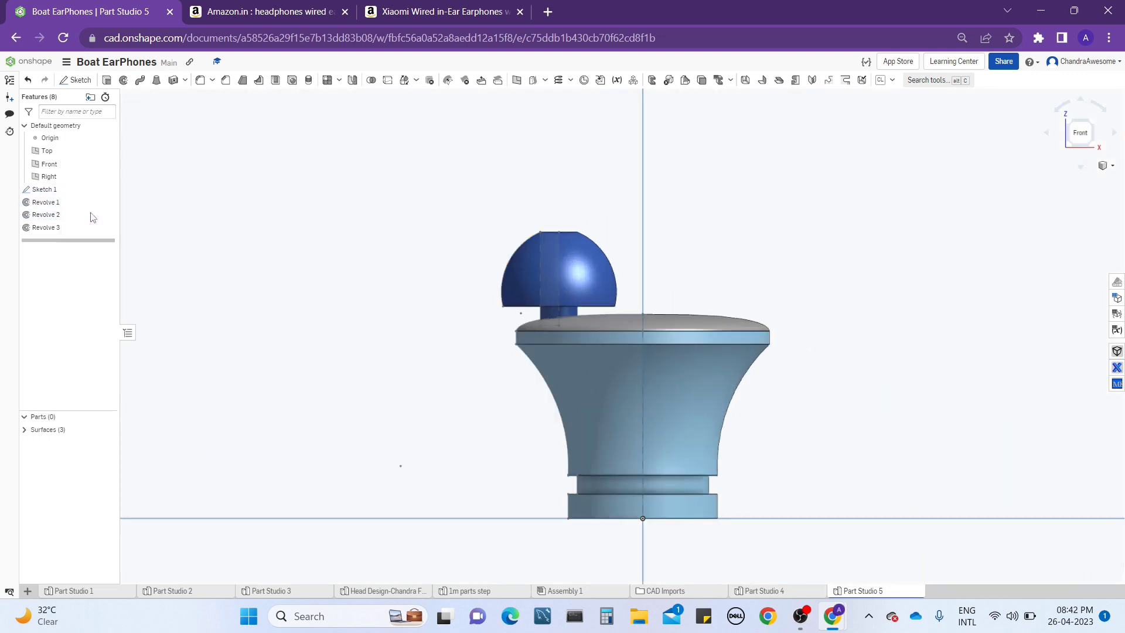
{"action": "double_click", "coordinate": [537, 283]}
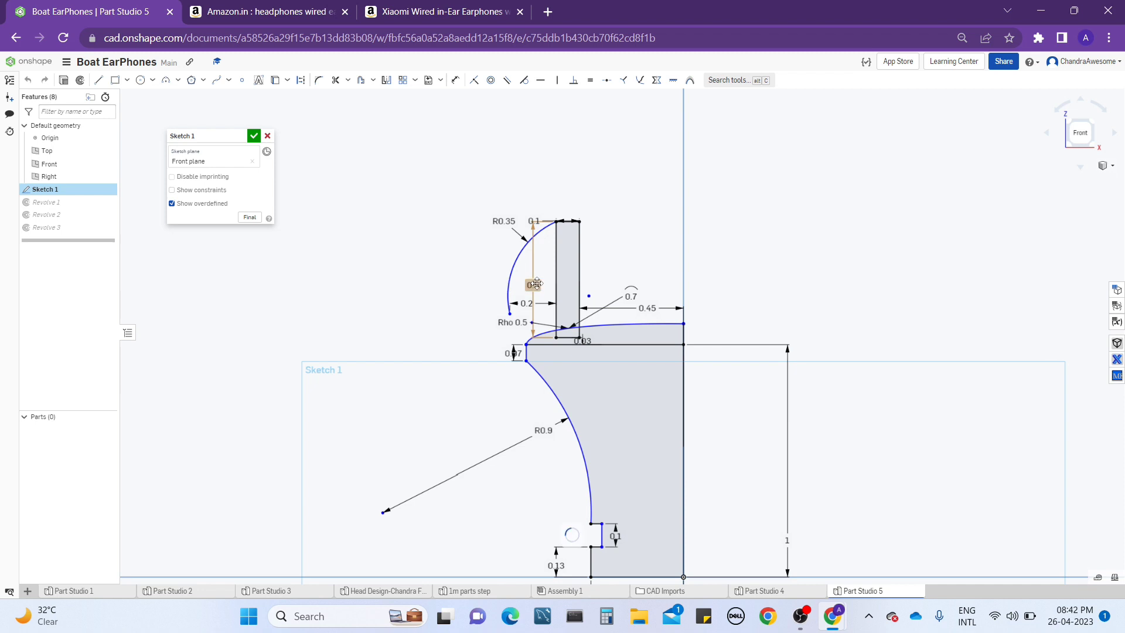
{"action": "type", "text": "0.8"}
{"action": "key", "text": "Return"}
{"action": "double_click", "coordinate": [525, 254]}
{"action": "type", "text": ".7"}
{"action": "key", "text": "Return"}
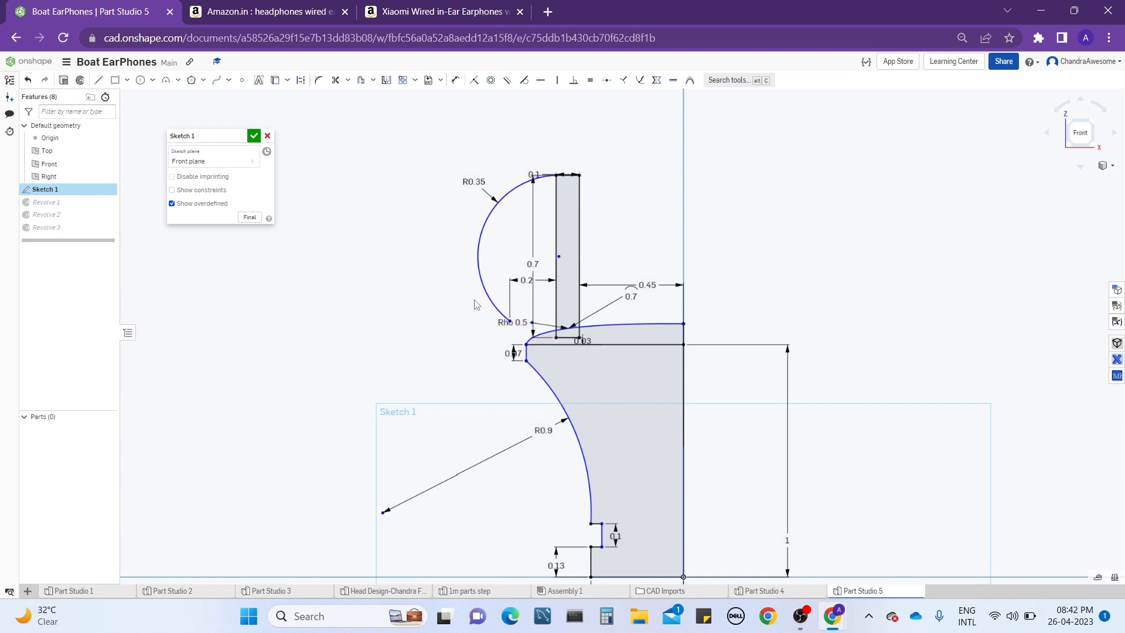
Move the ear-tip arc's lower endpoint up, clear of the housing cap, and accept the sketch
{"action": "scroll", "coordinate": [460, 199], "scroll_direction": "up", "scroll_amount": 1}
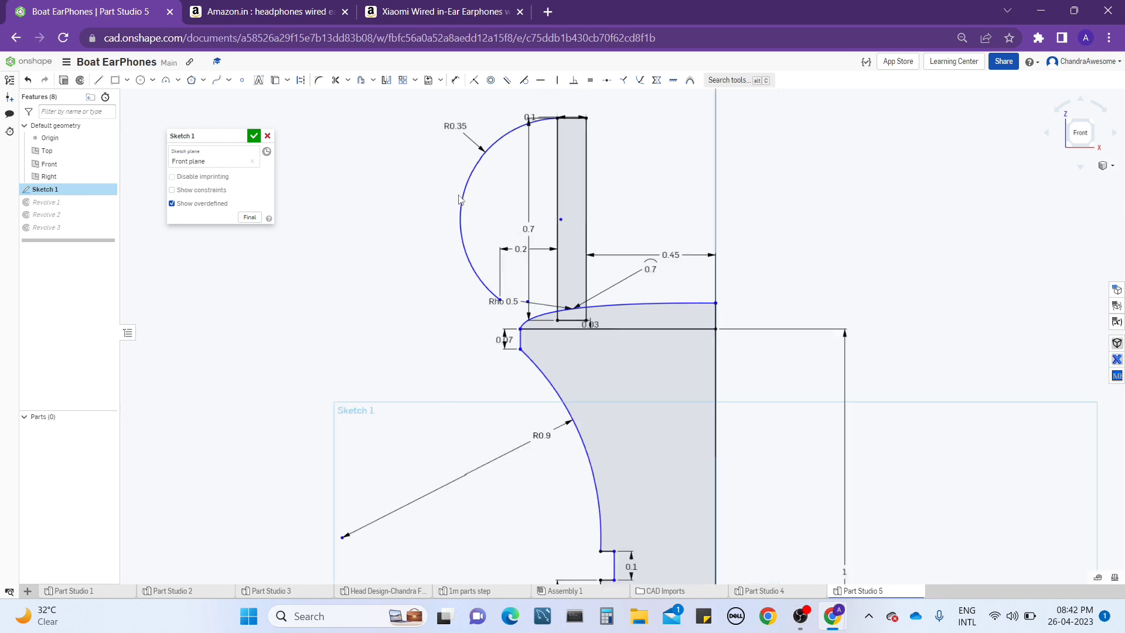
{"action": "double_click", "coordinate": [459, 128]}
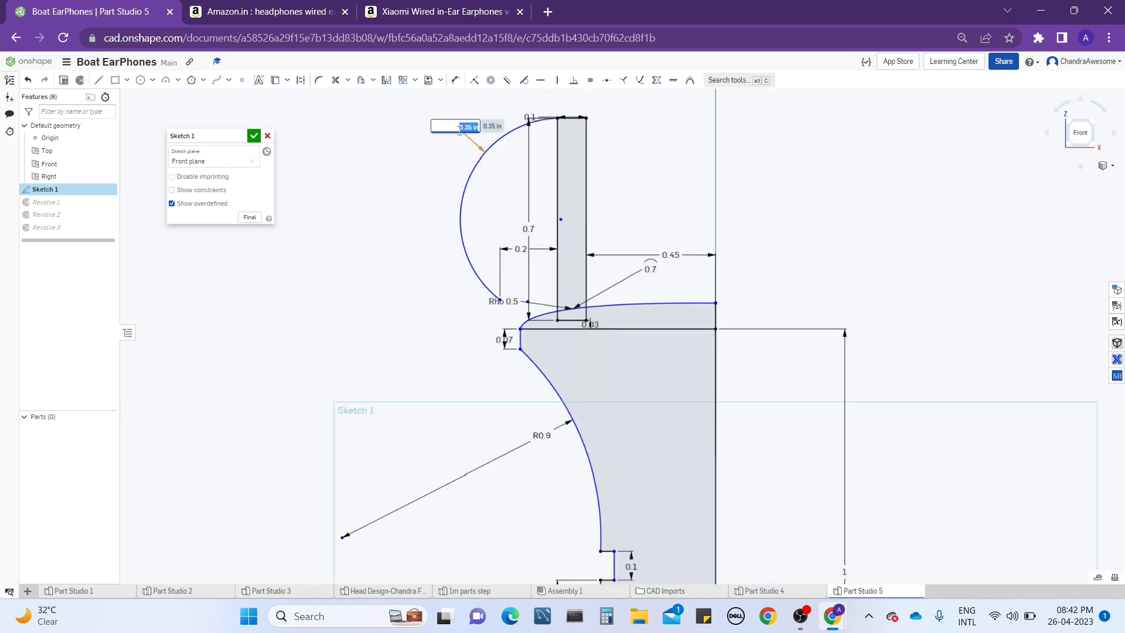
{"action": "key", "text": "Up"}
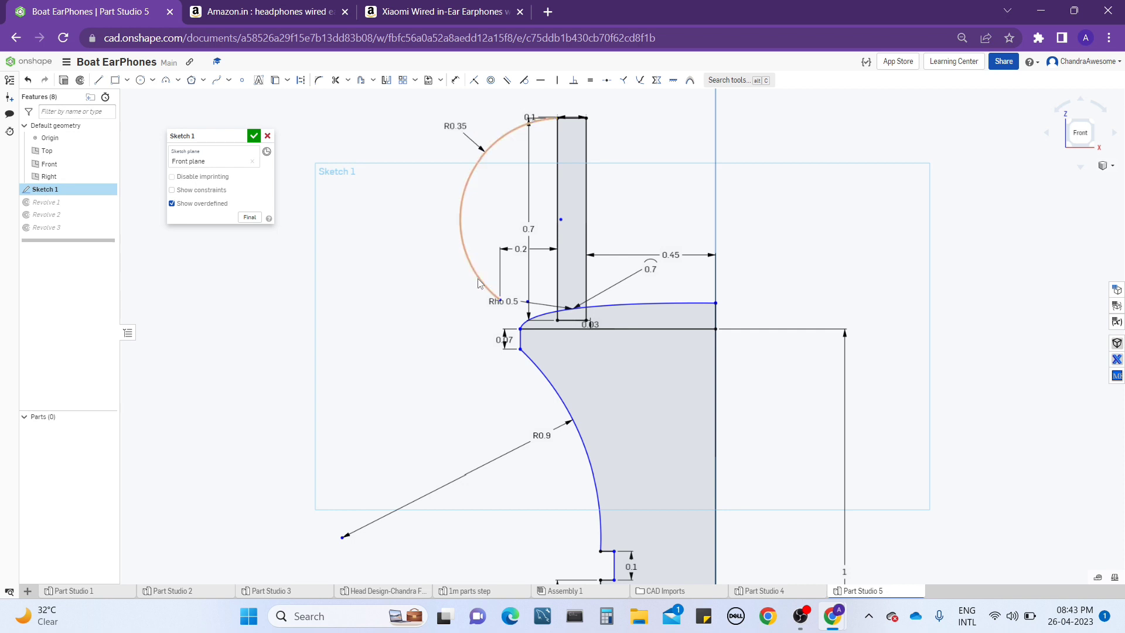
{"action": "mouse_move", "coordinate": [495, 299]}
{"action": "left_mouse_down"}
{"action": "mouse_move", "coordinate": [507, 319]}
{"action": "mouse_move", "coordinate": [469, 246]}
{"action": "mouse_move", "coordinate": [466, 269]}
{"action": "left_mouse_up"}
{"action": "left_click", "coordinate": [254, 137]}
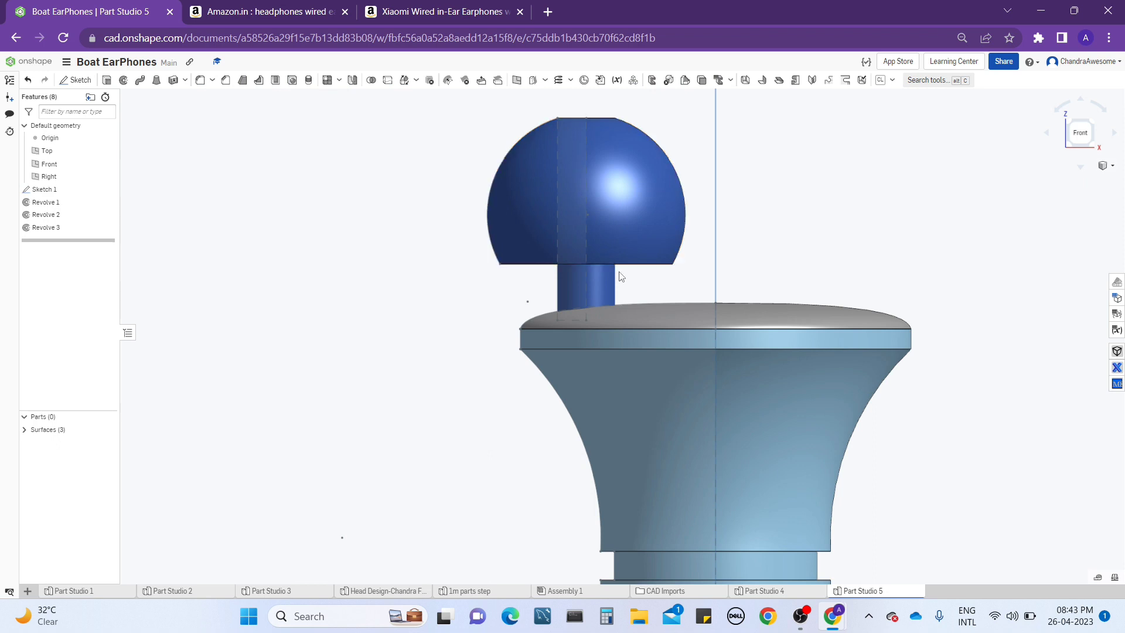
{"action": "scroll", "coordinate": [621, 278], "scroll_direction": "up", "scroll_amount": 2}
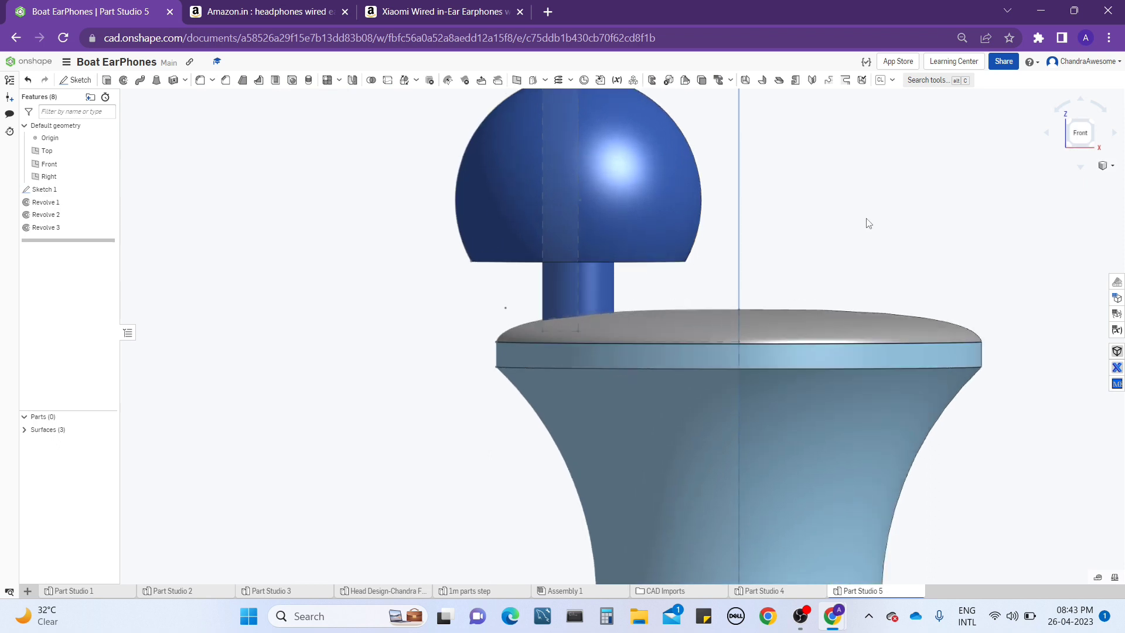
Examine the ear tip's position over the housing cap from above, the front and an angled view
{"action": "scroll", "coordinate": [748, 236], "scroll_direction": "down", "scroll_amount": 3}
{"action": "key", "text": "shift+5"}
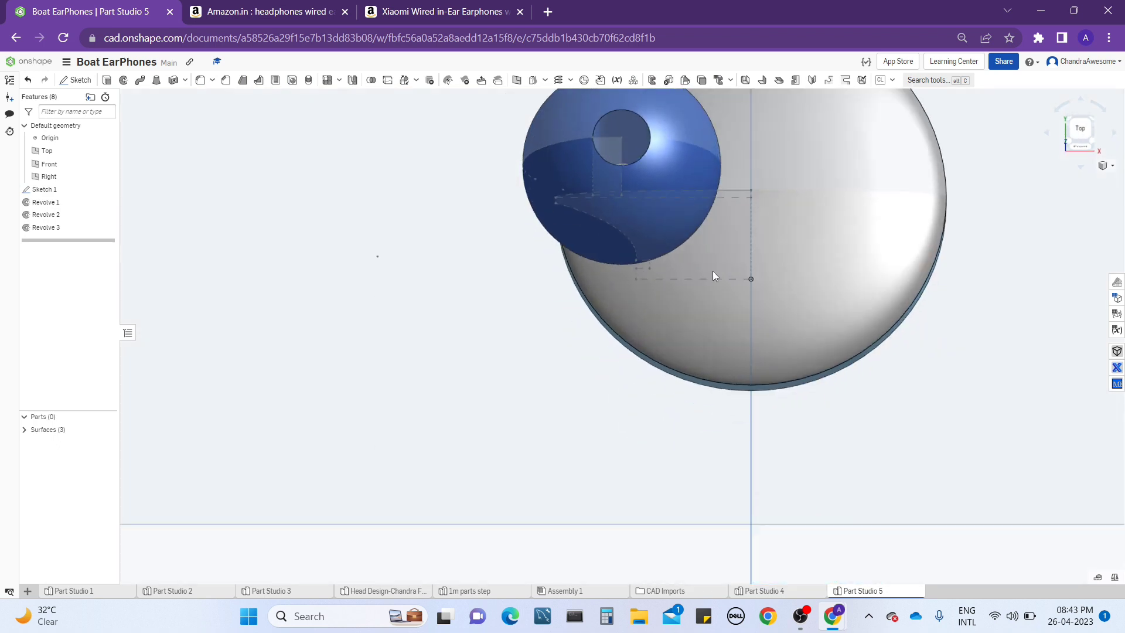
{"action": "scroll", "coordinate": [637, 196], "scroll_direction": "up", "scroll_amount": 4}
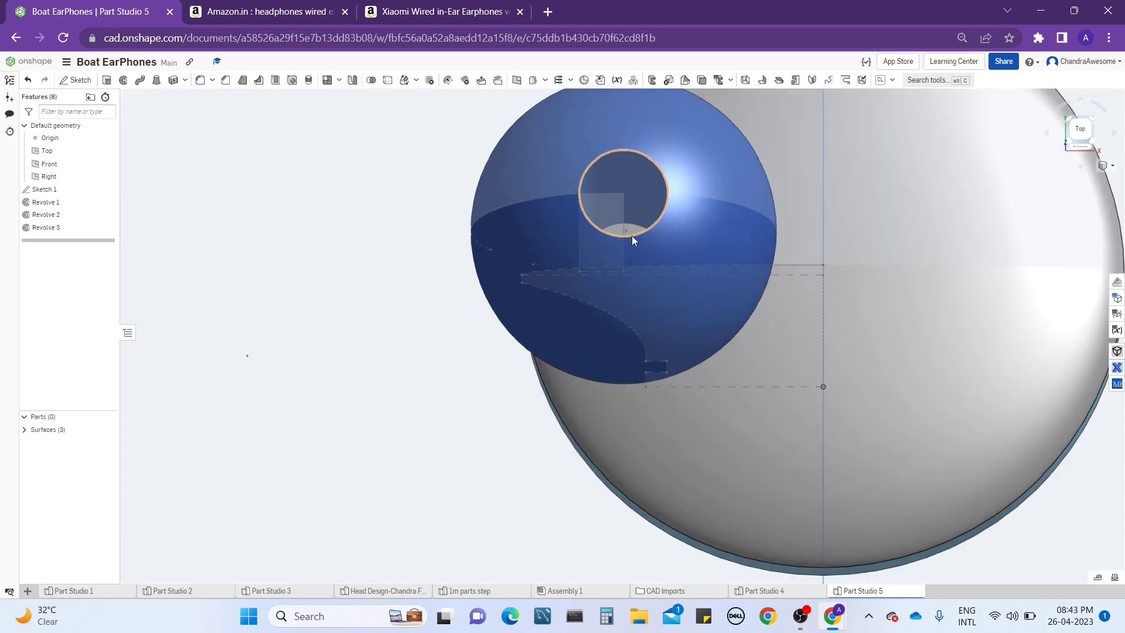
{"action": "scroll", "coordinate": [632, 251], "scroll_direction": "down", "scroll_amount": 1}
{"action": "key", "text": "shift+1"}
{"action": "scroll", "coordinate": [636, 229], "scroll_direction": "down", "scroll_amount": 4}
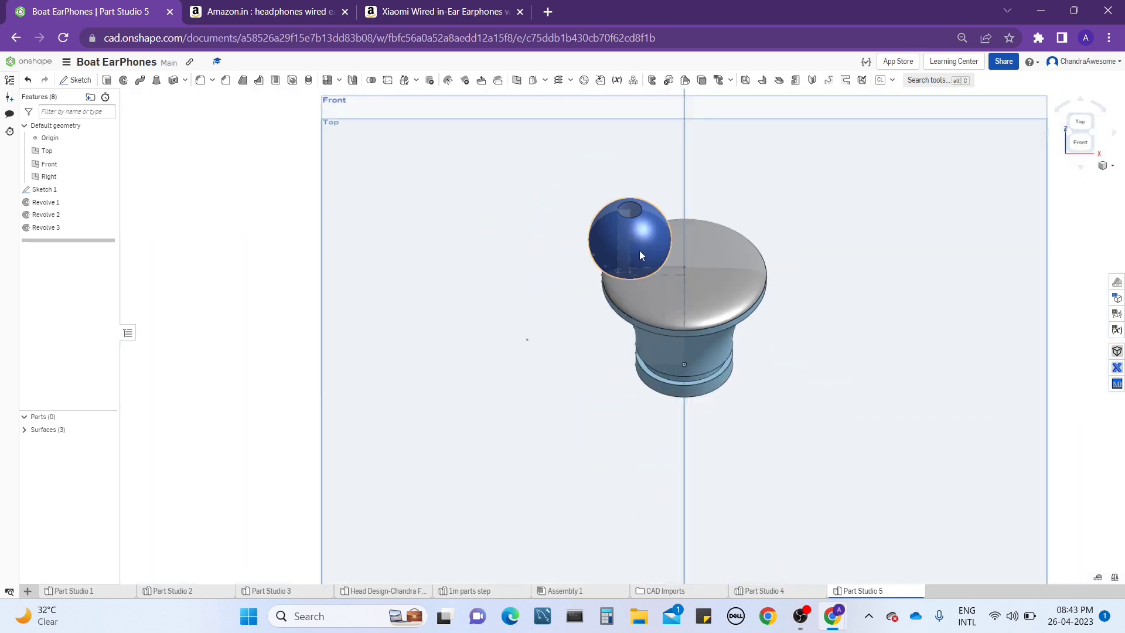
{"action": "mouse_move", "coordinate": [640, 243]}
{"action": "right_mouse_down"}
{"action": "mouse_move", "coordinate": [660, 206]}
{"action": "mouse_move", "coordinate": [661, 219]}
{"action": "mouse_move", "coordinate": [634, 232]}
{"action": "right_mouse_up"}
Create a Plane point plane parallel to the Top plane through the Sketch 1 vertex at the nozzle's base
{"action": "right_click", "coordinate": [449, 243]}
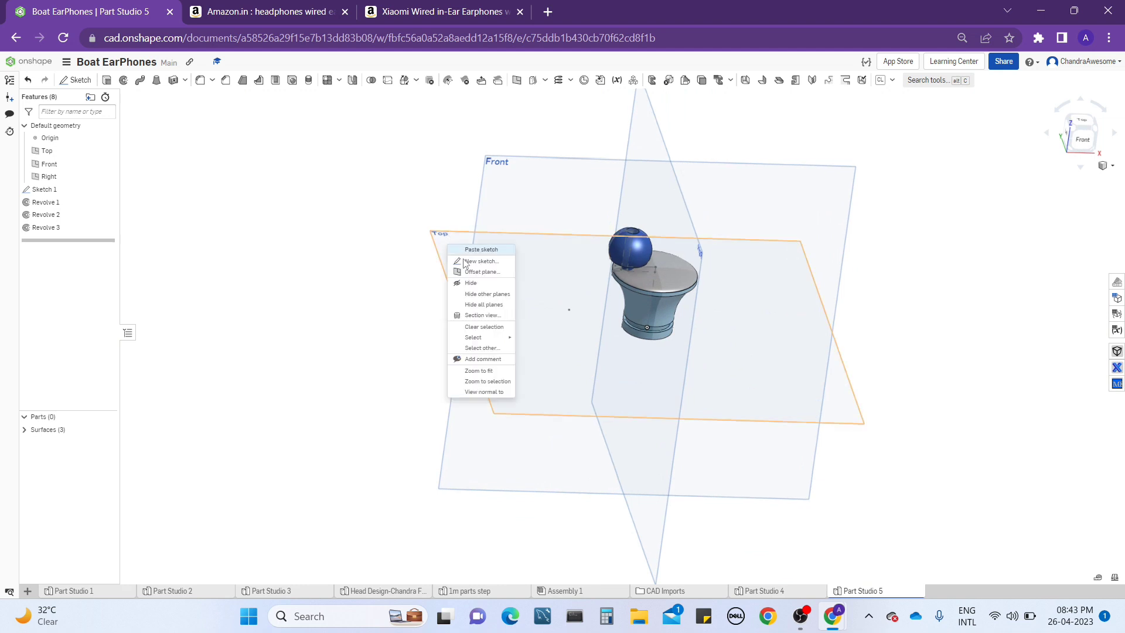
{"action": "left_click", "coordinate": [465, 268]}
{"action": "left_click", "coordinate": [239, 176]}
{"action": "left_click", "coordinate": [234, 213]}
{"action": "left_click", "coordinate": [233, 183]}
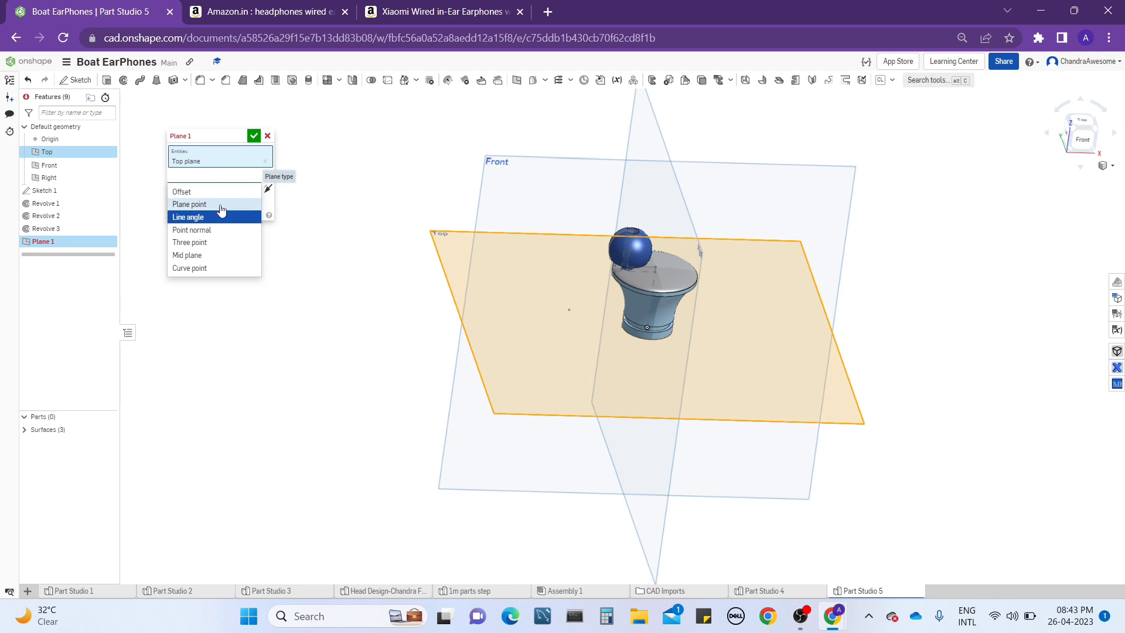
{"action": "left_click", "coordinate": [221, 203]}
{"action": "scroll", "coordinate": [622, 281], "scroll_direction": "up", "scroll_amount": 5}
{"action": "scroll", "coordinate": [623, 286], "scroll_direction": "up", "scroll_amount": 4}
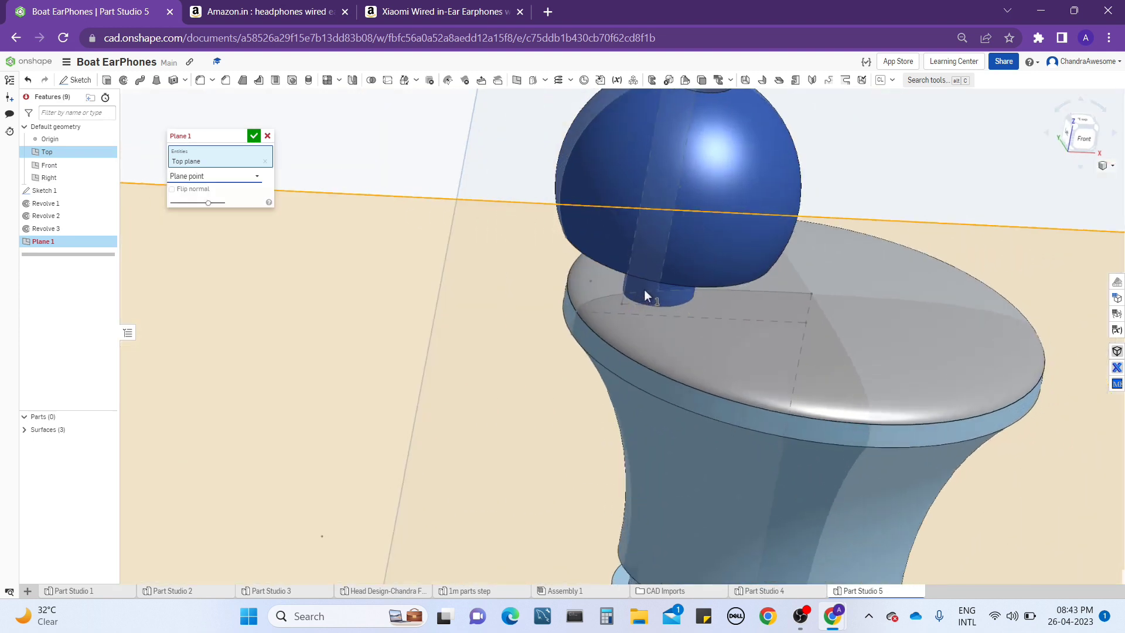
{"action": "left_click", "coordinate": [655, 305]}
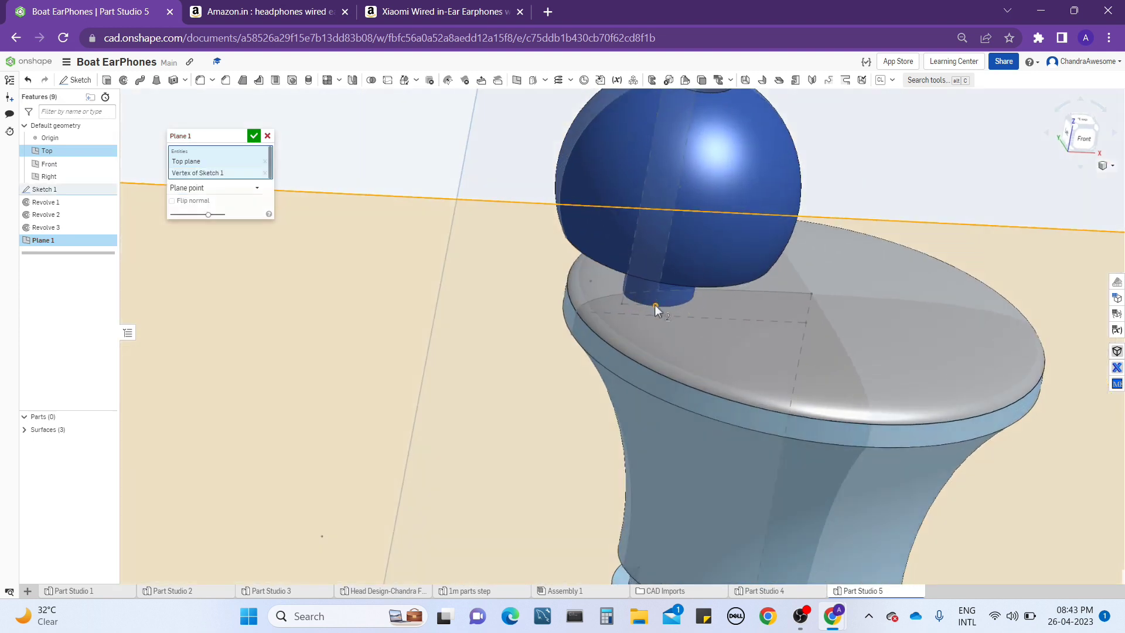
{"action": "left_click", "coordinate": [253, 136]}
Sketch a short line on Plane 1 from the nozzle's base vertex, perpendicular to the Front plane, and accept the sketch
{"action": "key", "text": "f"}
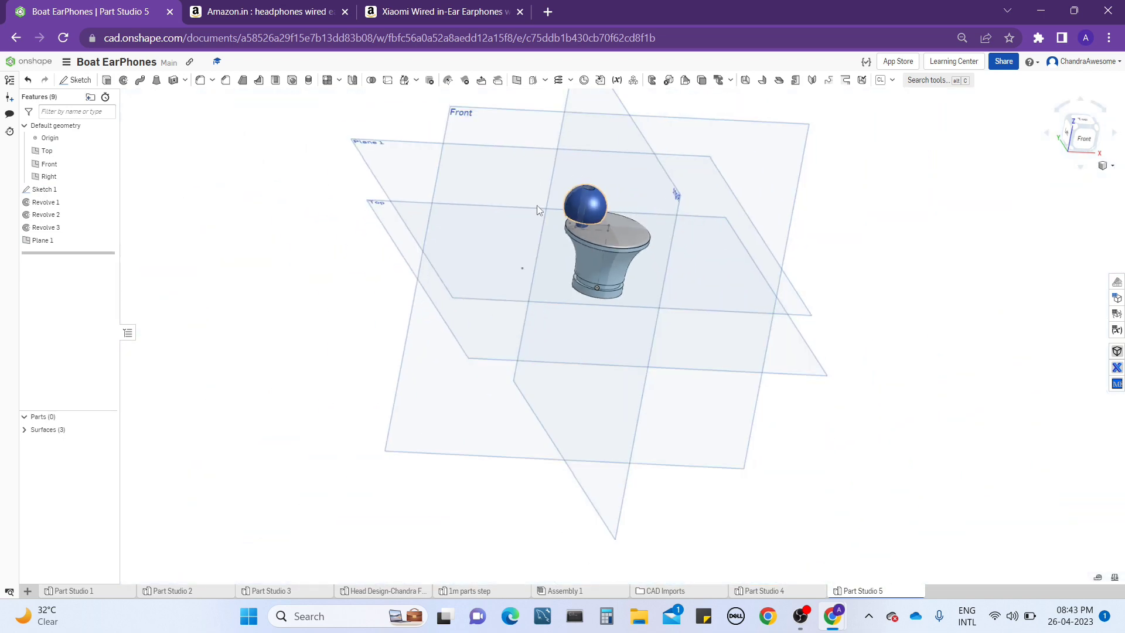
{"action": "left_click", "coordinate": [408, 176]}
{"action": "left_click", "coordinate": [76, 80]}
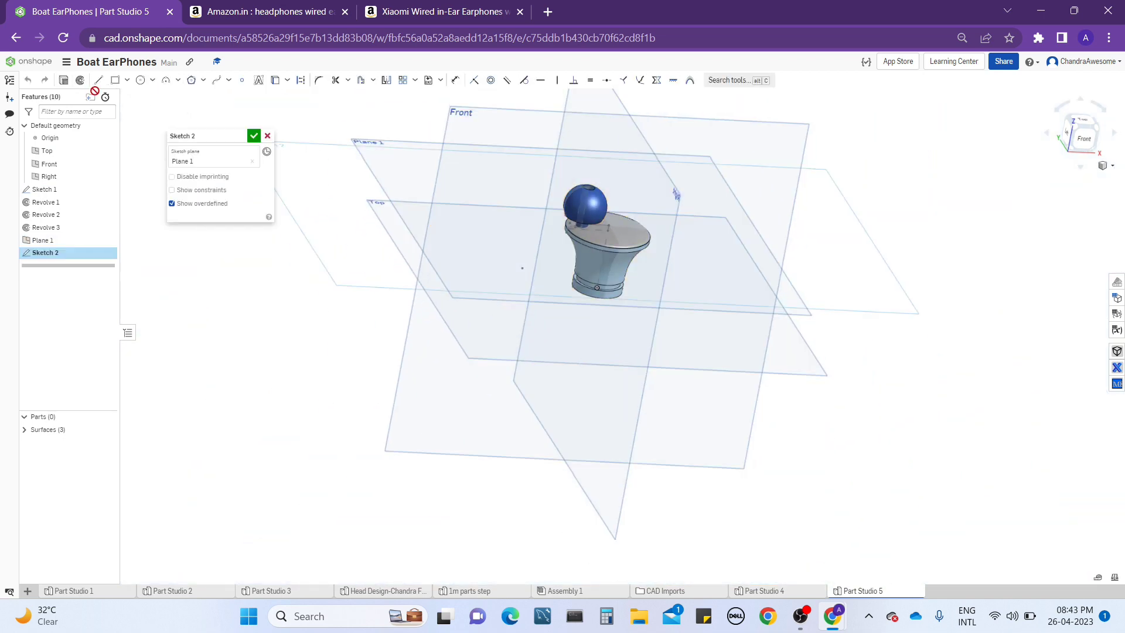
{"action": "scroll", "coordinate": [528, 207], "scroll_direction": "up", "scroll_amount": 6}
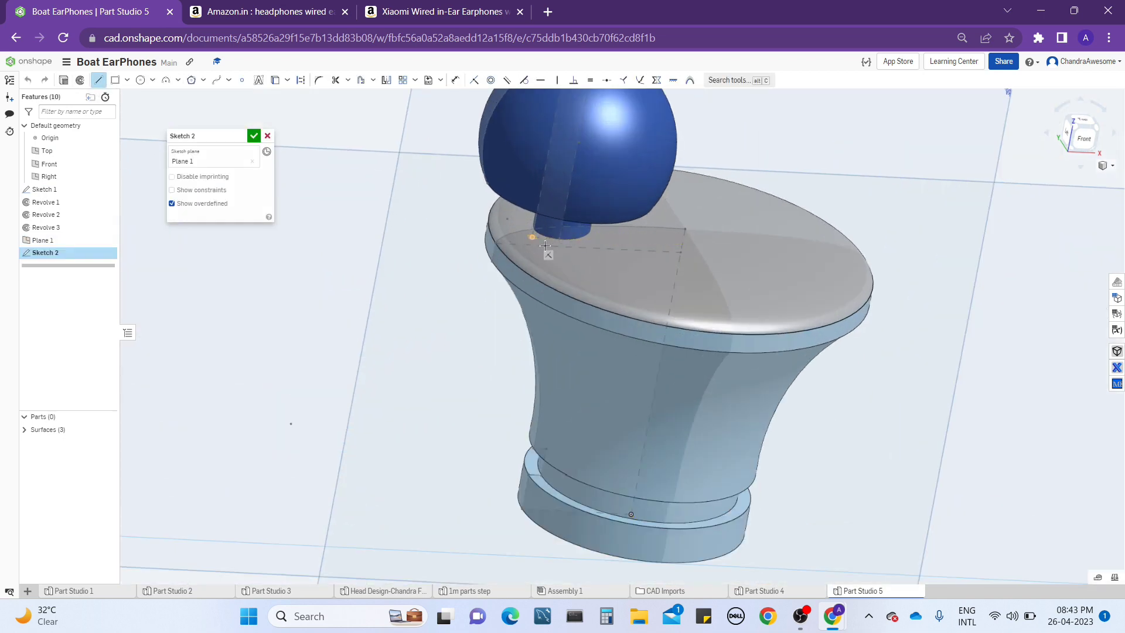
{"action": "left_click", "coordinate": [559, 239]}
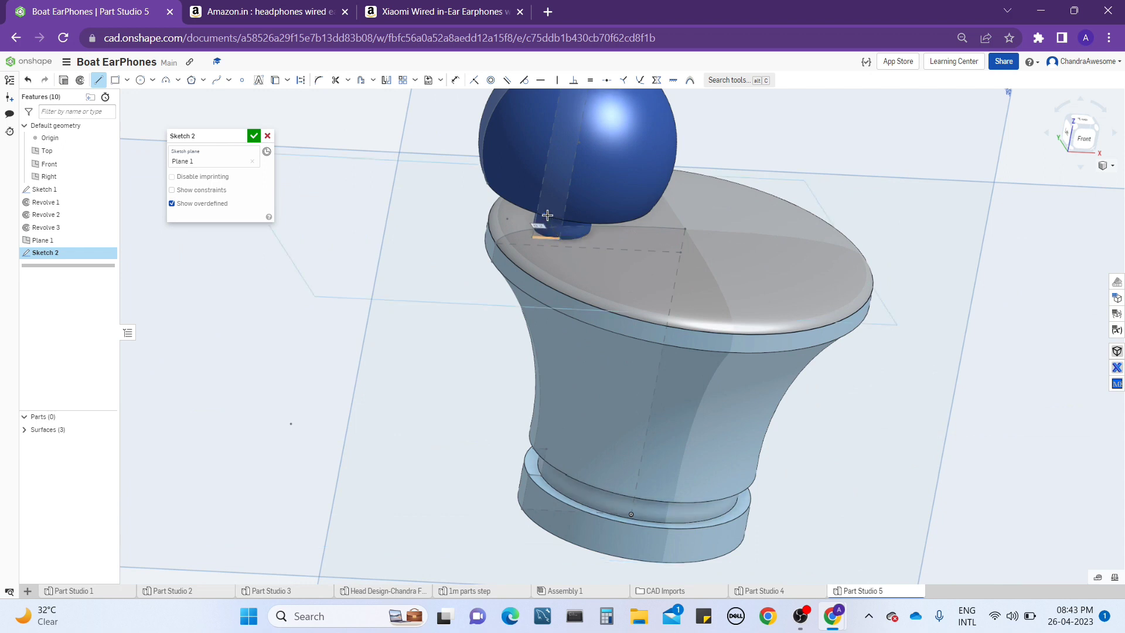
{"action": "left_click", "coordinate": [254, 136]}
{"action": "mouse_move", "coordinate": [552, 249]}
{"action": "right_mouse_down"}
{"action": "mouse_move", "coordinate": [565, 259]}
{"action": "mouse_move", "coordinate": [537, 255]}
{"action": "right_mouse_up"}
Set up a Rotate transform of the ear-tip surface, using the line of Sketch 2 at the nozzle's base as axis
{"action": "scroll", "coordinate": [537, 255], "scroll_direction": "down", "scroll_amount": 5}
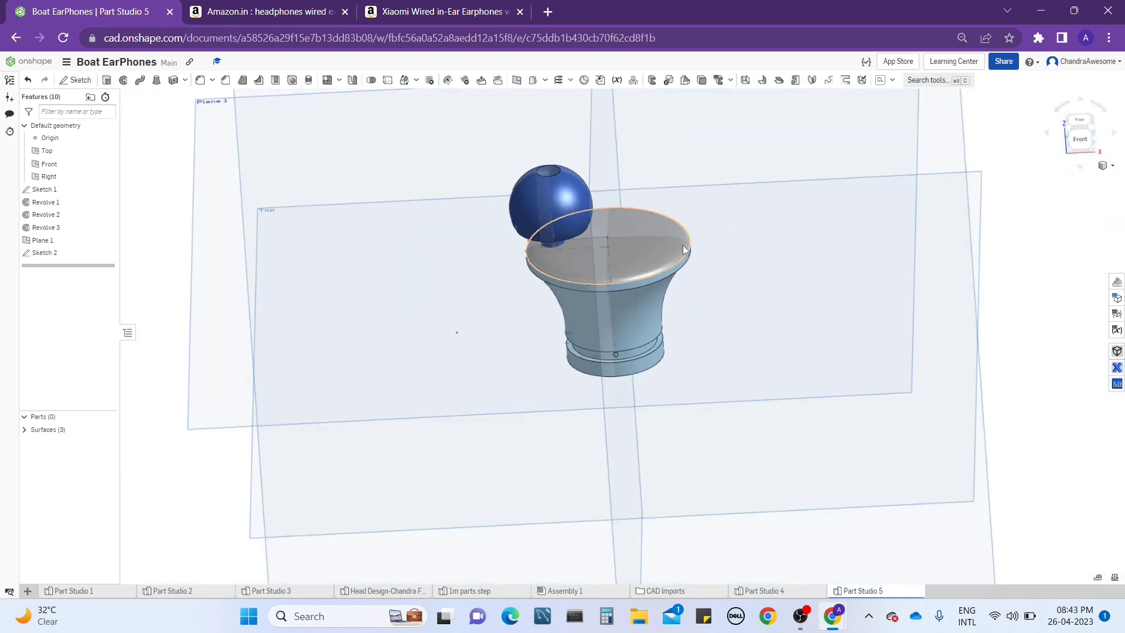
{"action": "left_click", "coordinate": [1077, 140]}
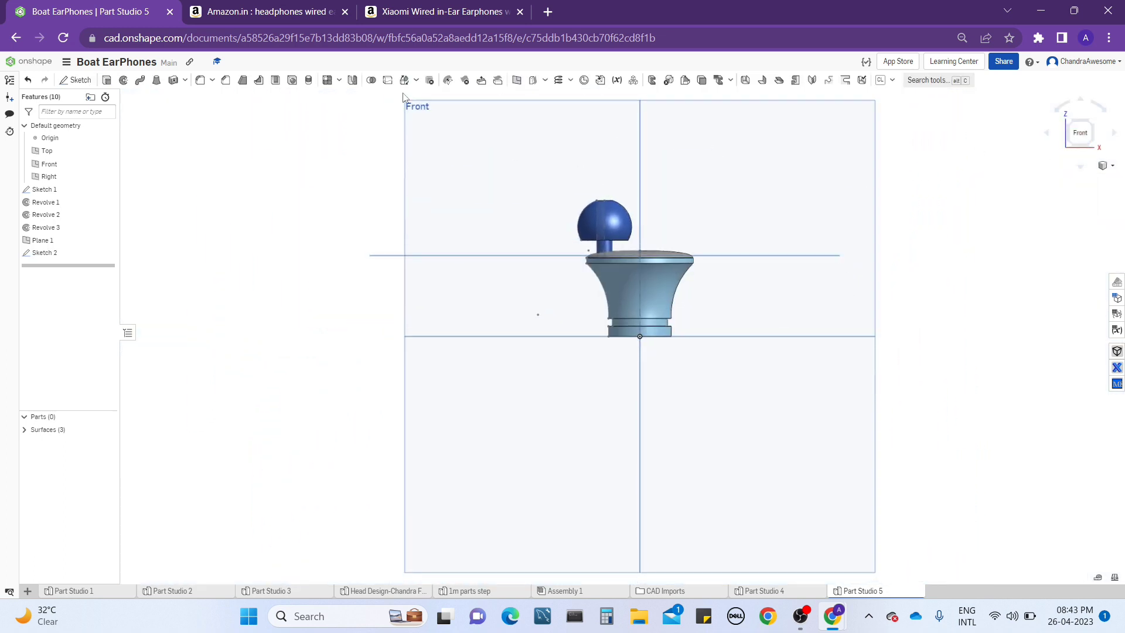
{"action": "left_click", "coordinate": [405, 82]}
{"action": "scroll", "coordinate": [493, 166], "scroll_direction": "up", "scroll_amount": 2}
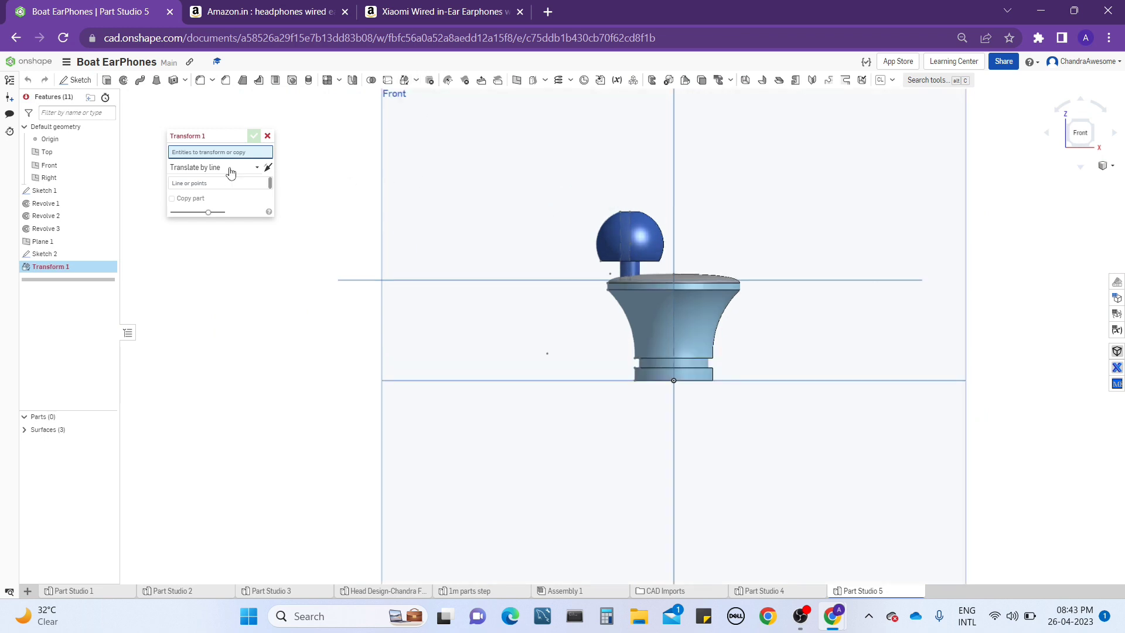
{"action": "left_click", "coordinate": [607, 243]}
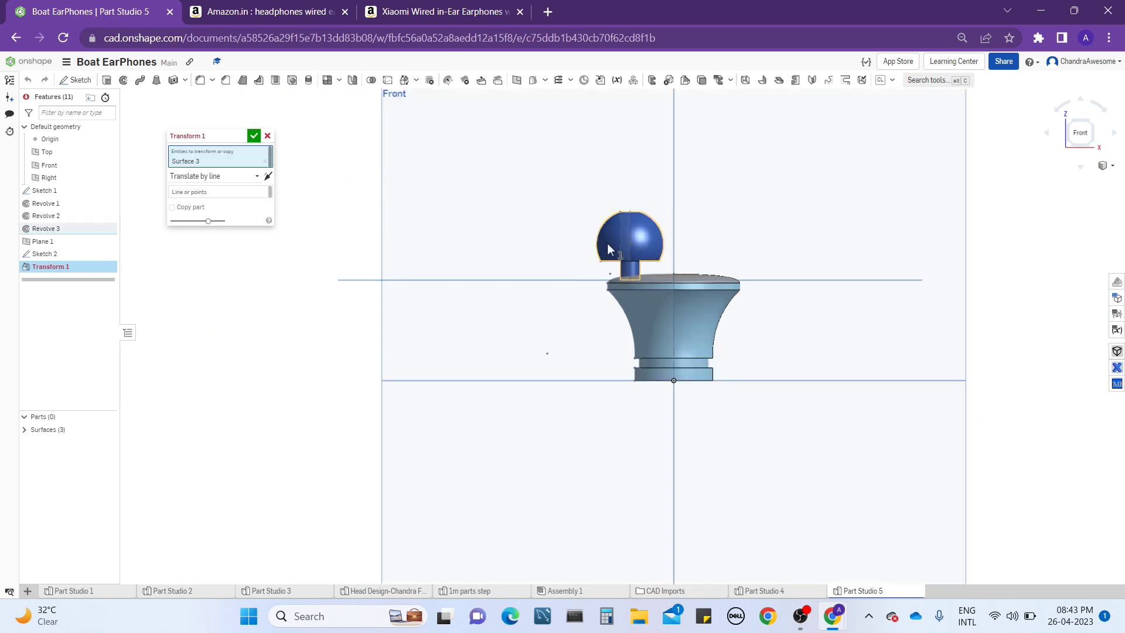
{"action": "left_click", "coordinate": [206, 178]}
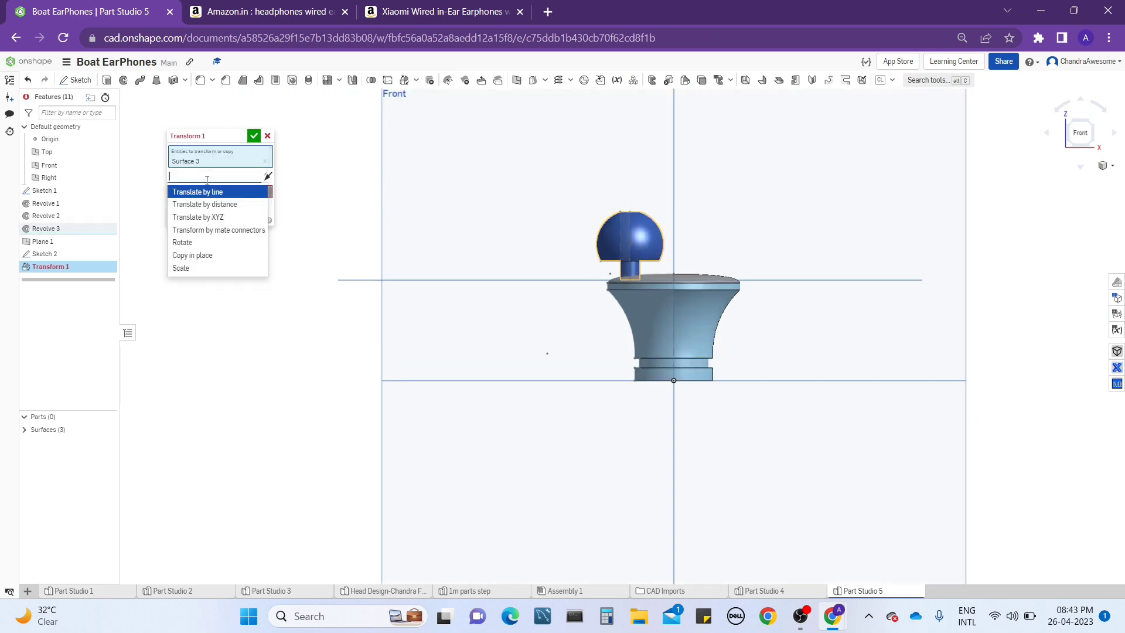
{"action": "left_click", "coordinate": [209, 246]}
{"action": "mouse_move", "coordinate": [650, 260]}
{"action": "right_mouse_down"}
{"action": "mouse_move", "coordinate": [671, 286]}
{"action": "mouse_move", "coordinate": [617, 283]}
{"action": "mouse_move", "coordinate": [632, 252]}
{"action": "right_mouse_up"}
{"action": "scroll", "coordinate": [632, 252], "scroll_direction": "up", "scroll_amount": 5}
{"action": "scroll", "coordinate": [631, 279], "scroll_direction": "up", "scroll_amount": 3}
{"action": "right_click_drag", "start_coordinate": [617, 328], "coordinate": [579, 277]}
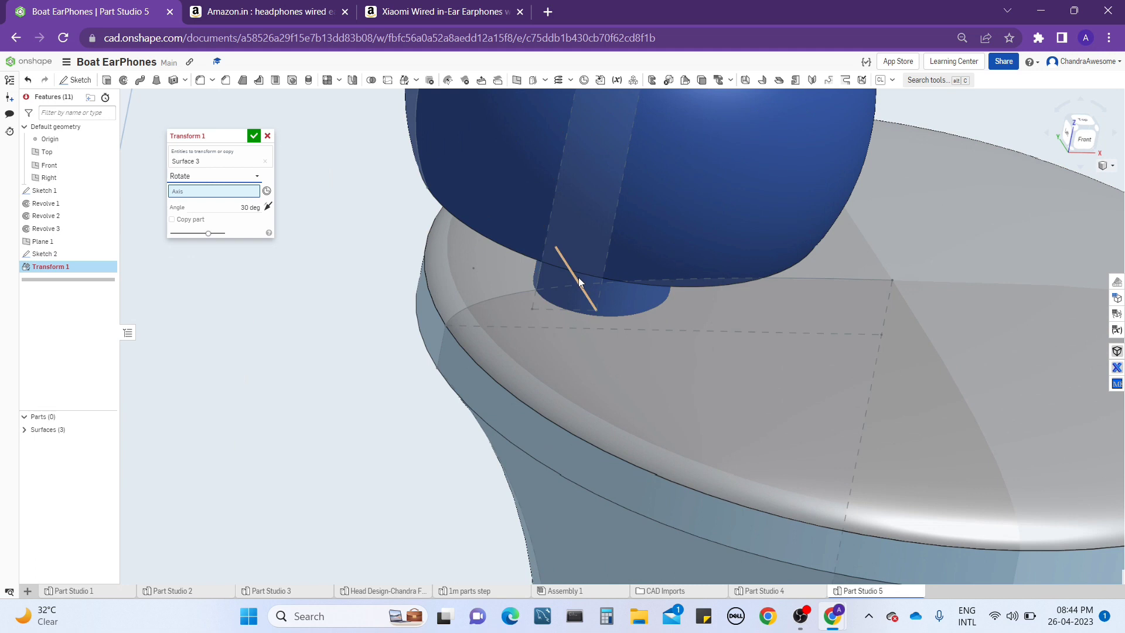
{"action": "left_click", "coordinate": [579, 278]}
Reverse the rotation so the ear tip tilts outward, set its angle to 20 deg, and accept the transform
{"action": "scroll", "coordinate": [580, 281], "scroll_direction": "down", "scroll_amount": 3}
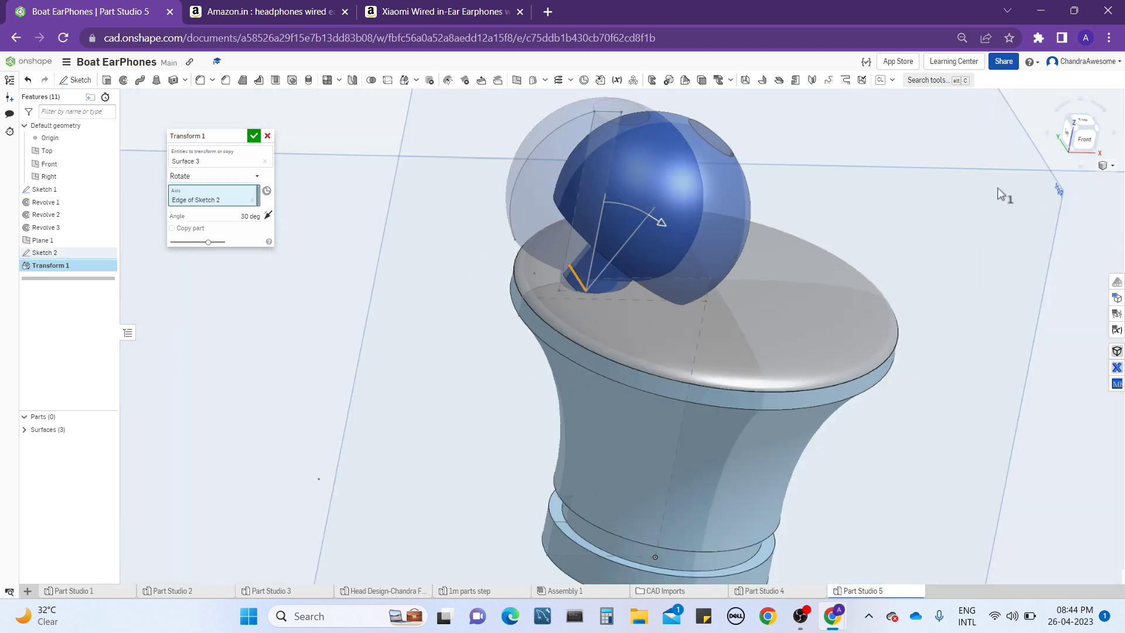
{"action": "left_click", "coordinate": [1086, 140]}
{"action": "scroll", "coordinate": [653, 253], "scroll_direction": "up", "scroll_amount": 3}
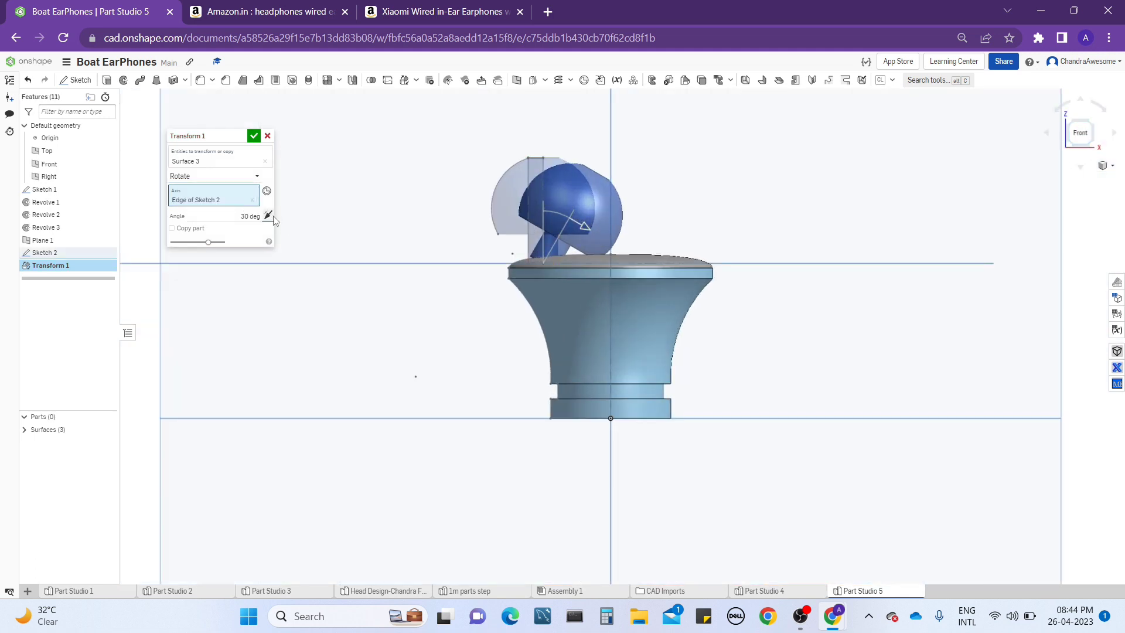
{"action": "left_click", "coordinate": [267, 216]}
{"action": "left_click", "coordinate": [244, 215]}
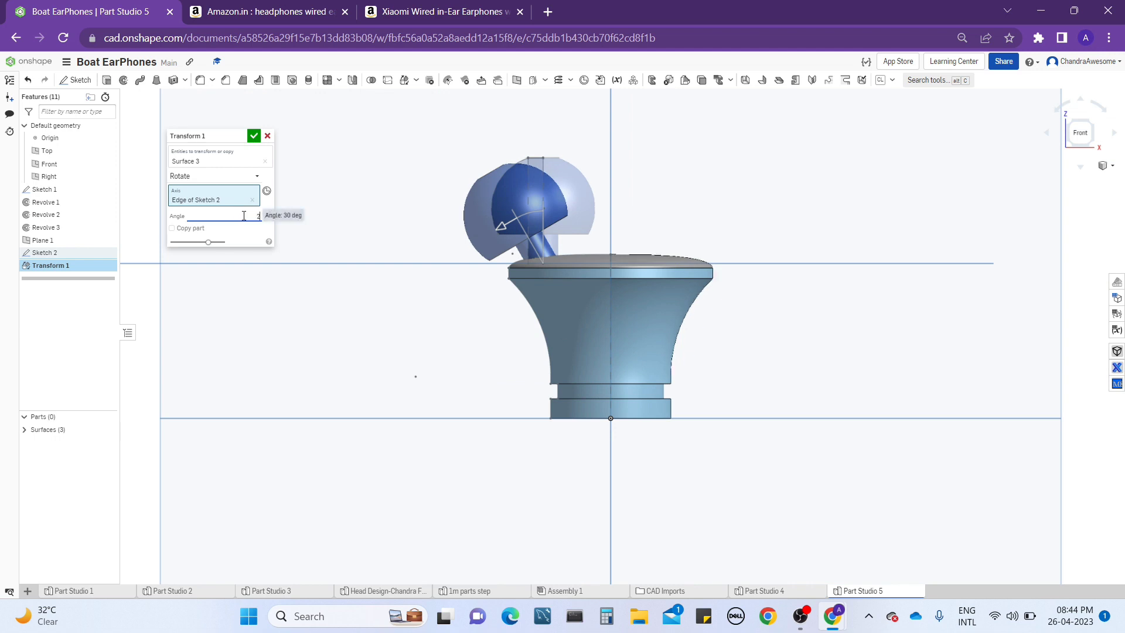
{"action": "type", "text": "20"}
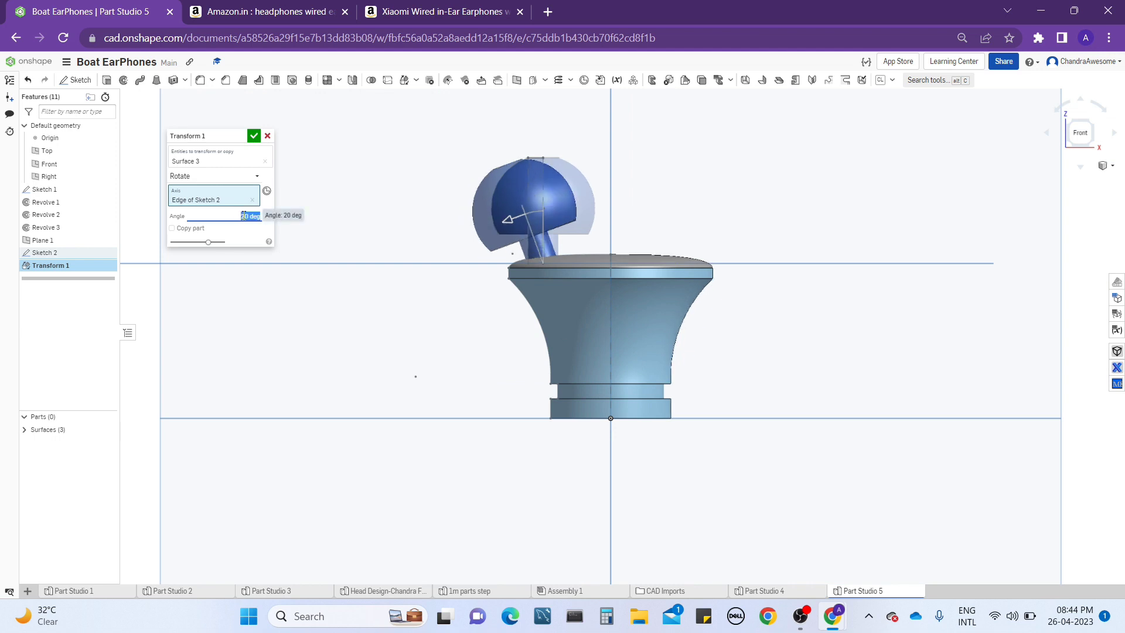
{"action": "scroll", "coordinate": [439, 226], "scroll_direction": "up", "scroll_amount": 2}
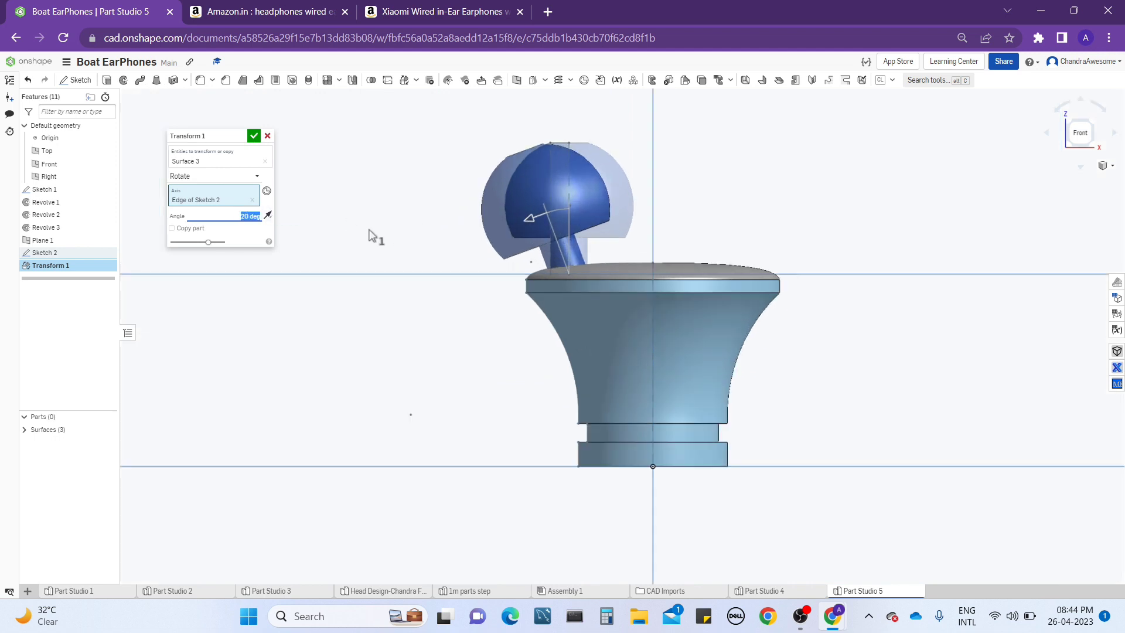
{"action": "left_click", "coordinate": [253, 136]}
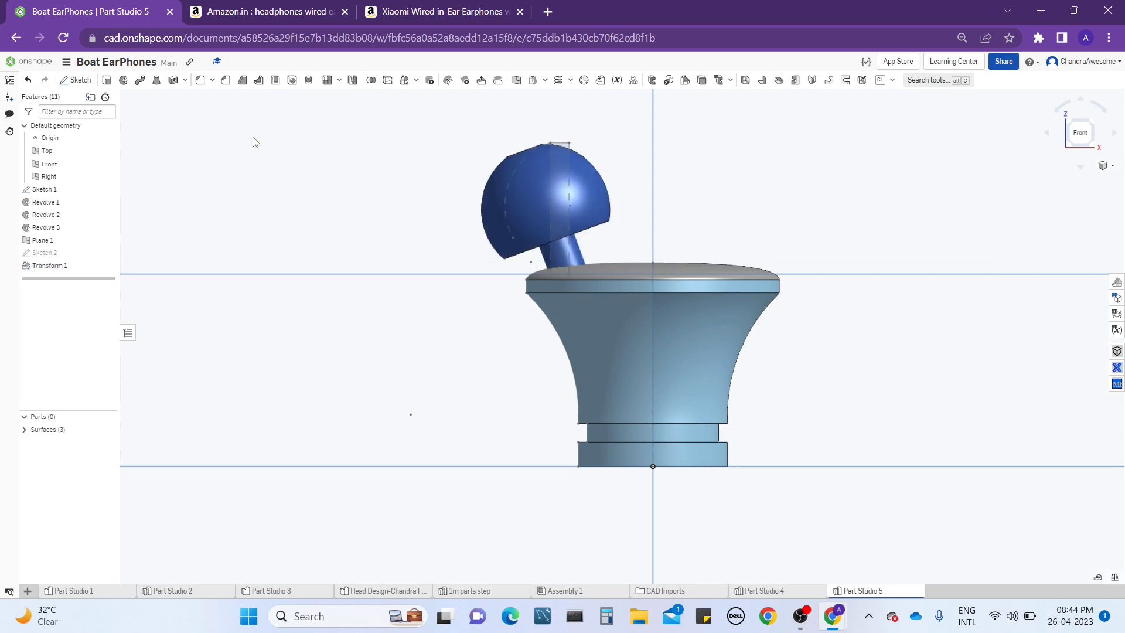
Edit Sketch 1 to set the nozzle rectangle's width to 0.12 in, and accept the sketch
{"action": "right_click_drag", "start_coordinate": [686, 220], "coordinate": [441, 230]}
{"action": "right_click", "coordinate": [71, 193]}
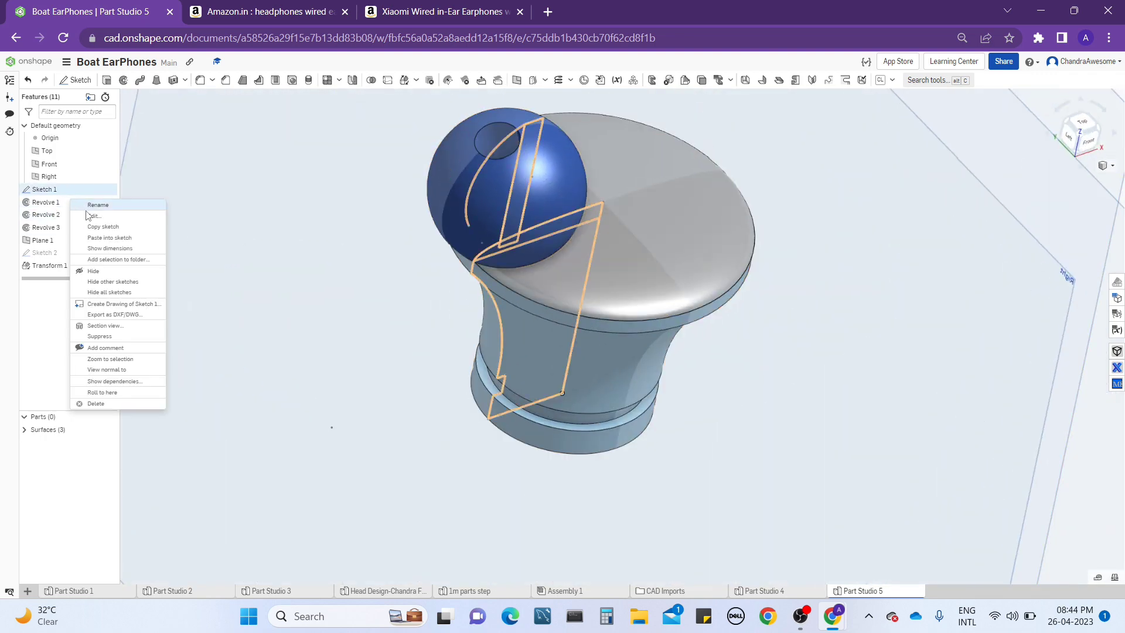
{"action": "left_click", "coordinate": [88, 216]}
{"action": "key", "text": "n"}
{"action": "scroll", "coordinate": [552, 128], "scroll_direction": "up", "scroll_amount": 5}
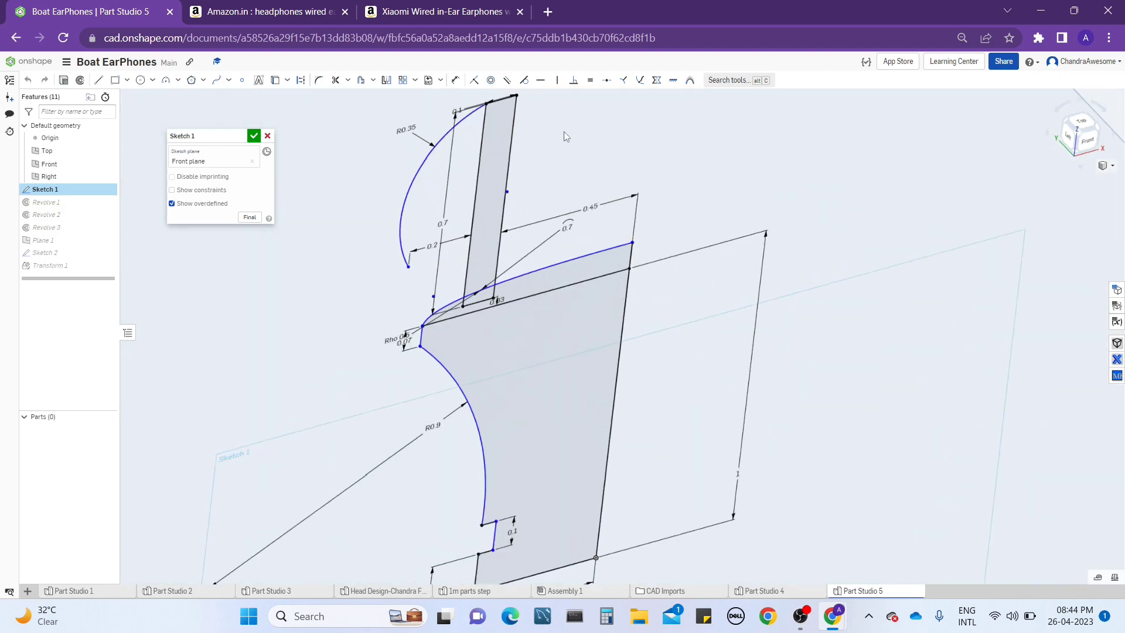
{"action": "mouse_move", "coordinate": [552, 128]}
{"action": "middle_mouse_down"}
{"action": "mouse_move", "coordinate": [518, 226]}
{"action": "mouse_move", "coordinate": [450, 208]}
{"action": "middle_mouse_up"}
{"action": "left_click_drag", "start_coordinate": [455, 194], "coordinate": [459, 176]}
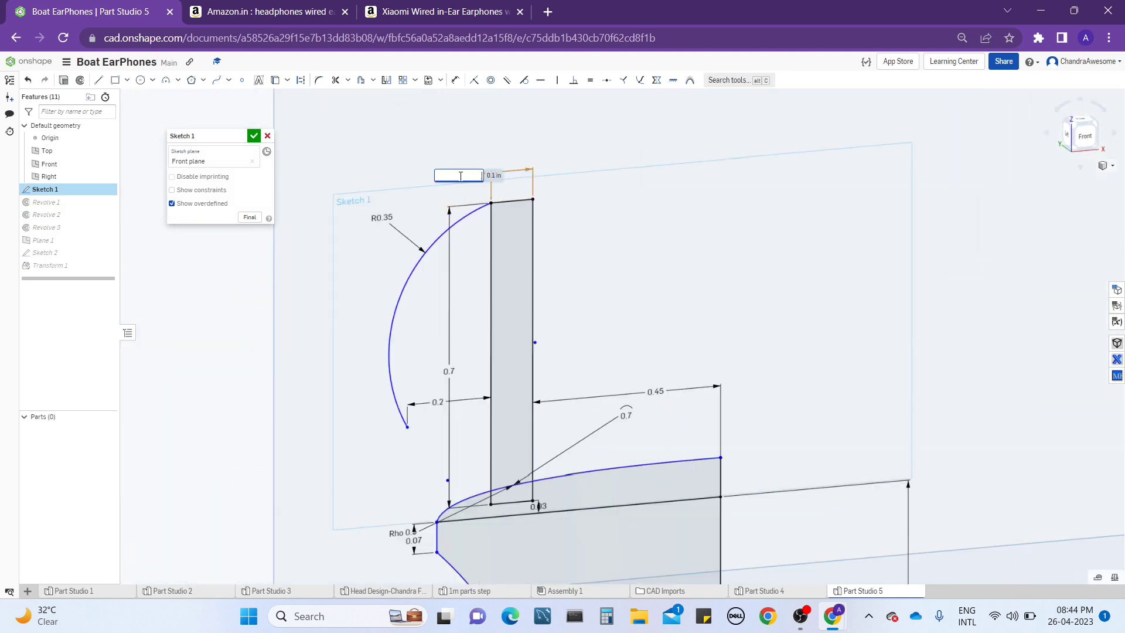
{"action": "key", "text": "Return"}
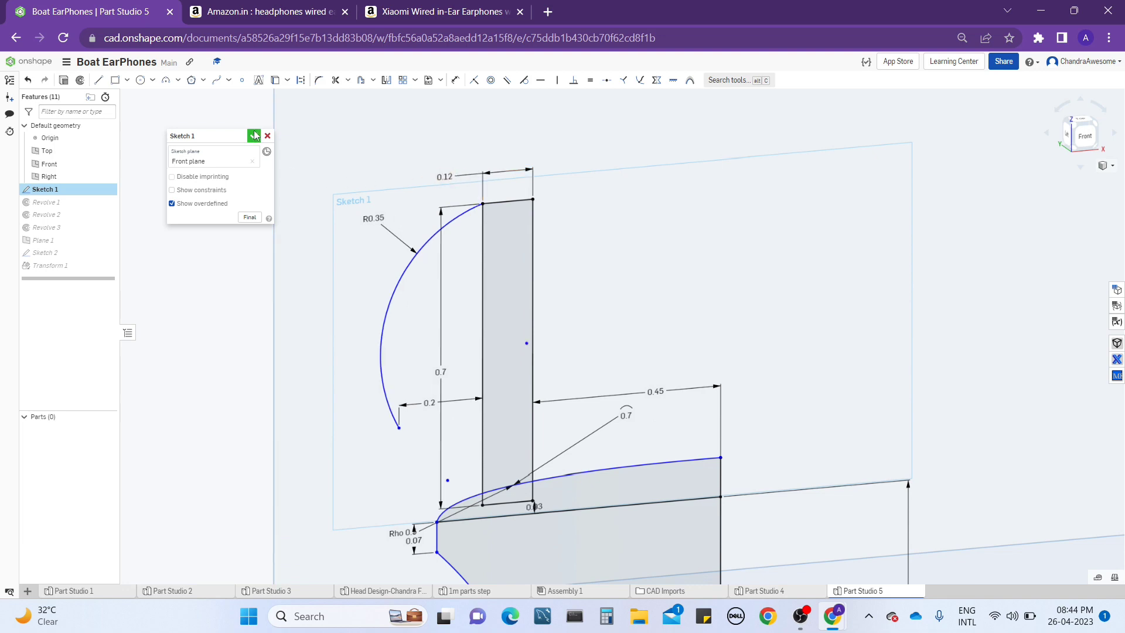
{"action": "left_click", "coordinate": [254, 136]}
Hide all sketches and inspect the joint between the tilted nozzle and the housing cap
{"action": "mouse_move", "coordinate": [420, 230]}
{"action": "right_mouse_down"}
{"action": "mouse_move", "coordinate": [451, 280]}
{"action": "mouse_move", "coordinate": [523, 262]}
{"action": "mouse_move", "coordinate": [575, 169]}
{"action": "mouse_move", "coordinate": [465, 196]}
{"action": "mouse_move", "coordinate": [460, 279]}
{"action": "mouse_move", "coordinate": [480, 283]}
{"action": "mouse_move", "coordinate": [484, 258]}
{"action": "mouse_move", "coordinate": [533, 275]}
{"action": "mouse_move", "coordinate": [558, 223]}
{"action": "mouse_move", "coordinate": [513, 316]}
{"action": "right_mouse_up"}
{"action": "scroll", "coordinate": [494, 273], "scroll_direction": "up", "scroll_amount": 5}
{"action": "scroll", "coordinate": [494, 273], "scroll_direction": "down", "scroll_amount": 5}
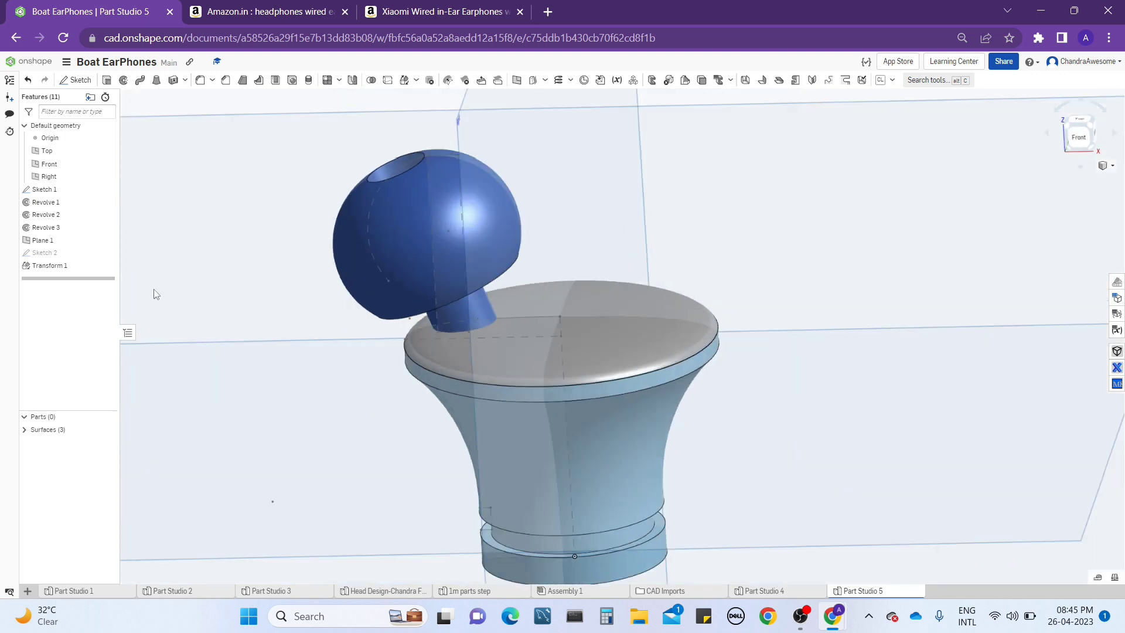
{"action": "right_click", "coordinate": [497, 317]}
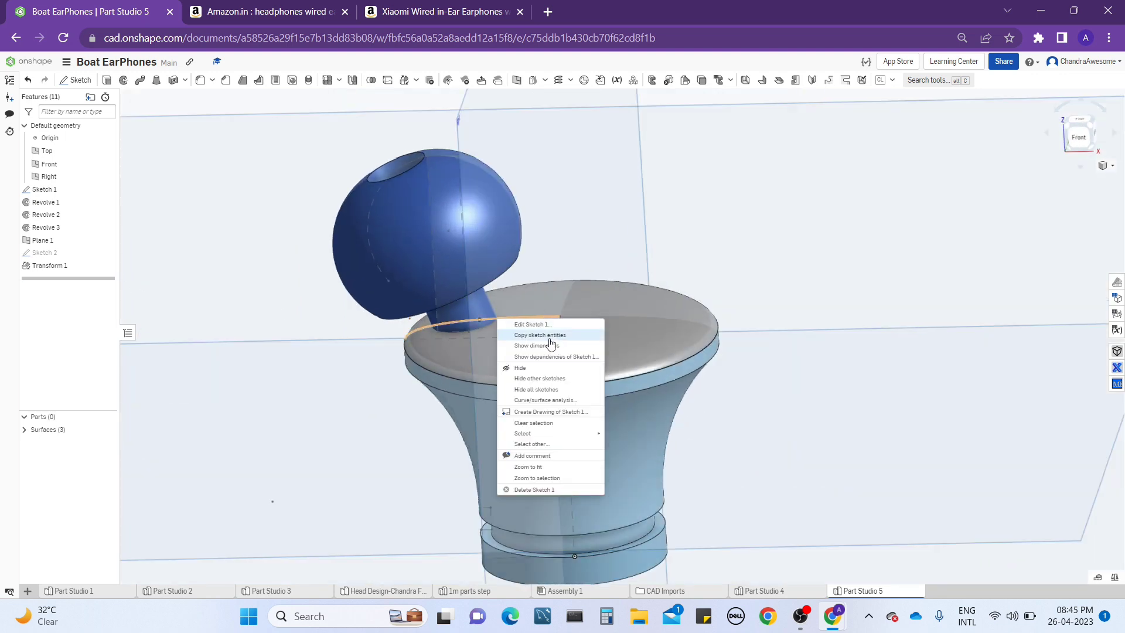
{"action": "left_click", "coordinate": [556, 390]}
{"action": "mouse_move", "coordinate": [512, 329]}
{"action": "right_mouse_down"}
{"action": "mouse_move", "coordinate": [480, 325]}
{"action": "mouse_move", "coordinate": [505, 304]}
{"action": "mouse_move", "coordinate": [481, 308]}
{"action": "mouse_move", "coordinate": [526, 356]}
{"action": "right_mouse_up"}
{"action": "scroll", "coordinate": [480, 329], "scroll_direction": "up", "scroll_amount": 3}
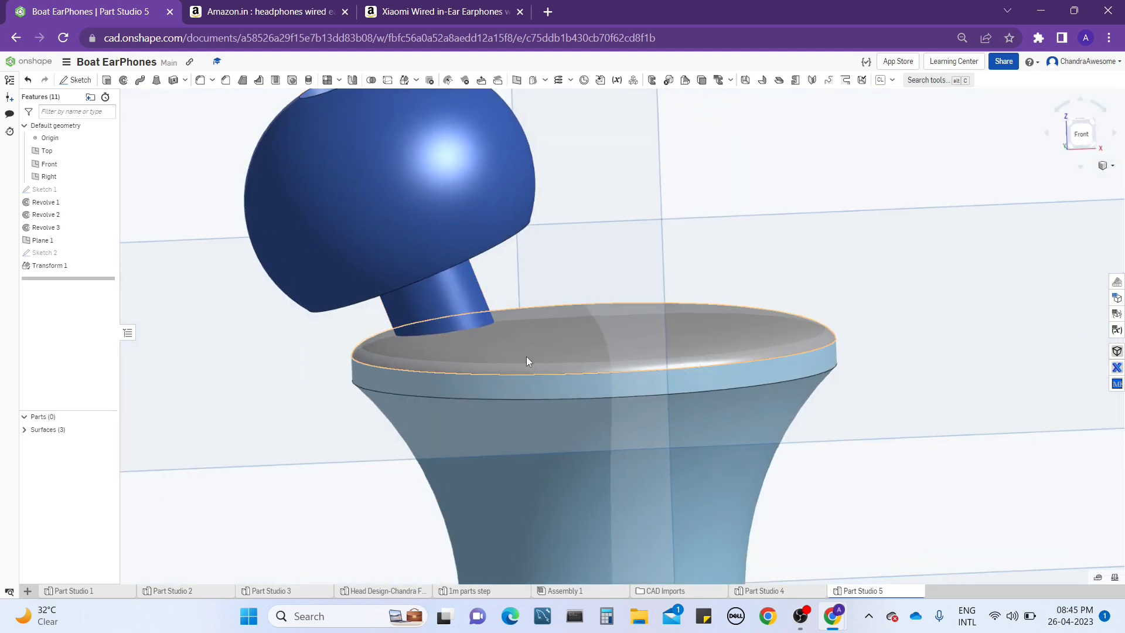
{"action": "right_click_drag", "start_coordinate": [471, 314], "coordinate": [574, 348]}
{"action": "scroll", "coordinate": [556, 360], "scroll_direction": "down", "scroll_amount": 4}
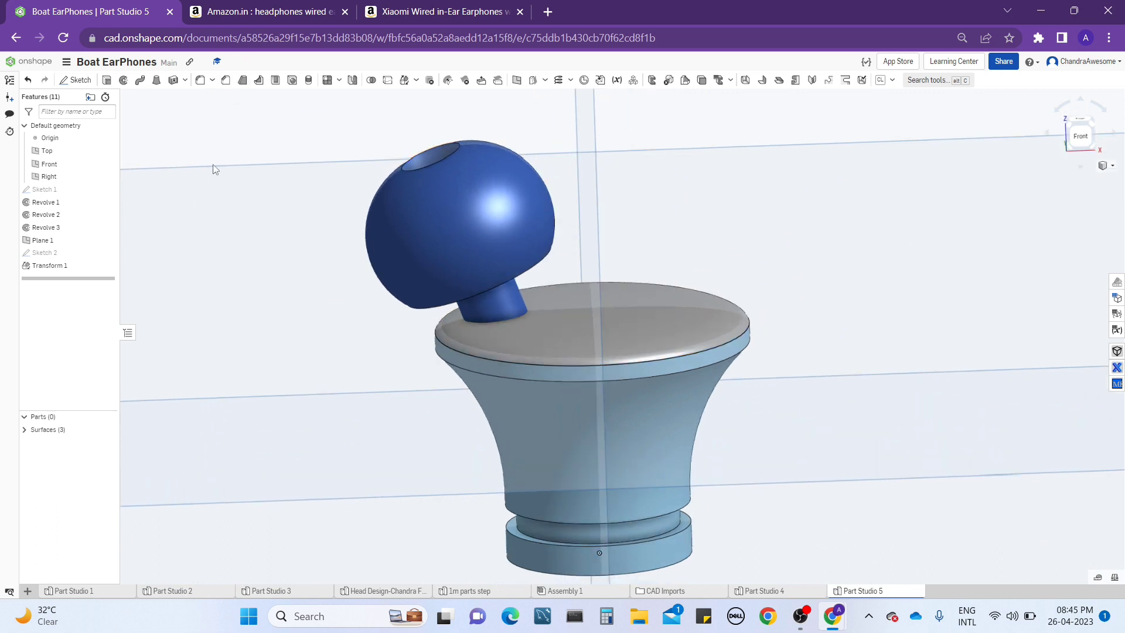
Set up a Face blend with the tilted nozzle's cylindrical face as side 1 and the housing cap's upper face as side 2
{"action": "left_click", "coordinate": [213, 79]}
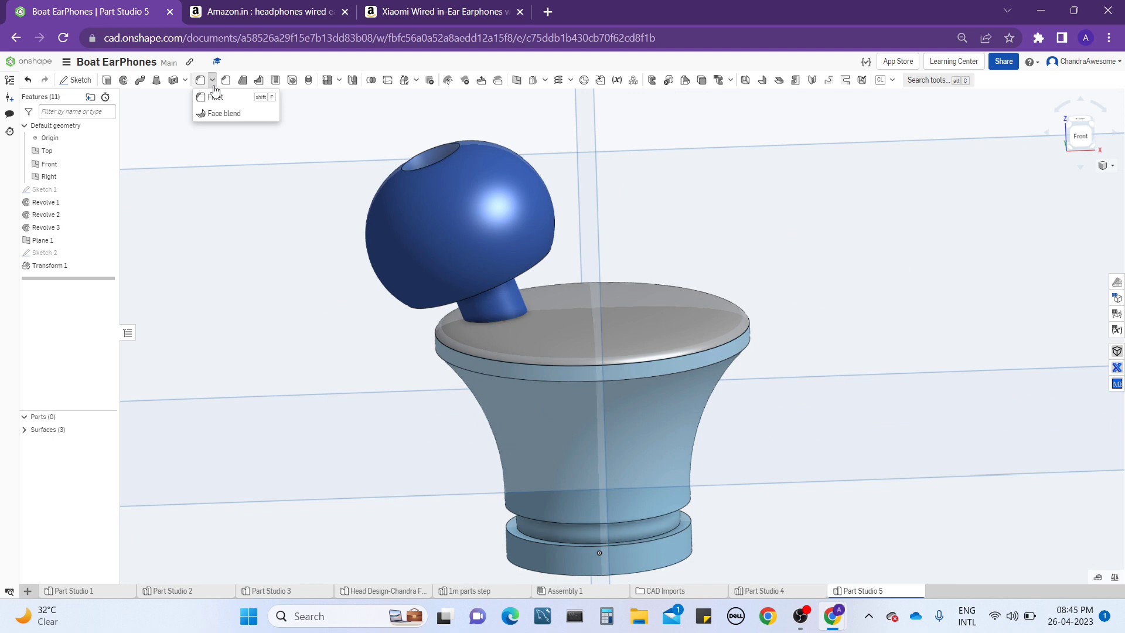
{"action": "left_click", "coordinate": [217, 113]}
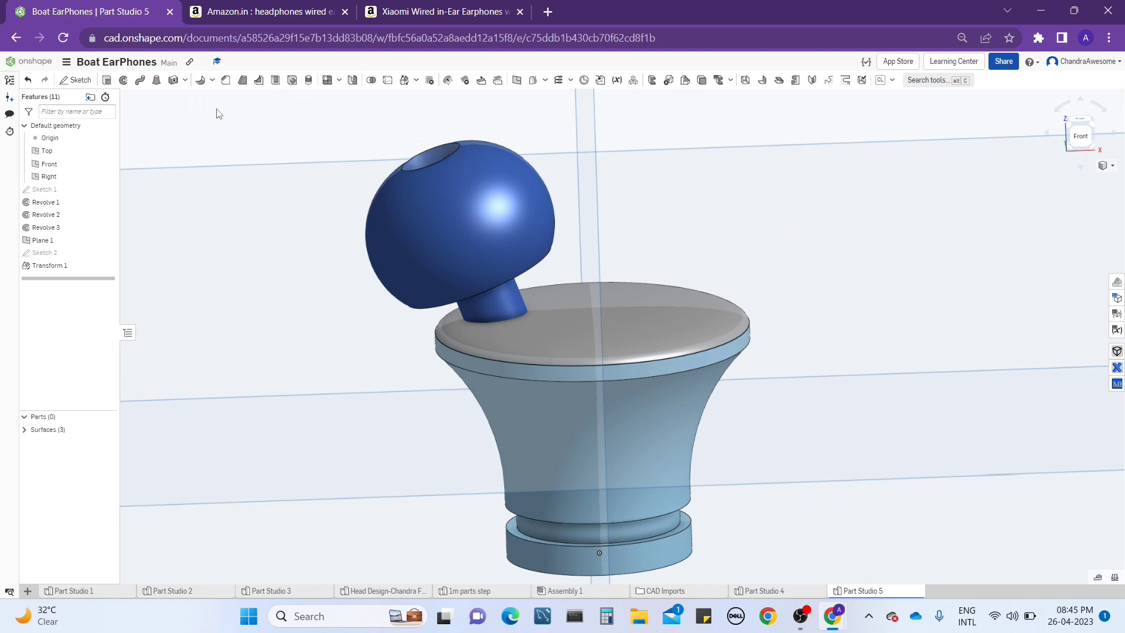
{"action": "scroll", "coordinate": [522, 287], "scroll_direction": "up", "scroll_amount": 2}
{"action": "right_click_drag", "start_coordinate": [522, 287], "coordinate": [549, 351]}
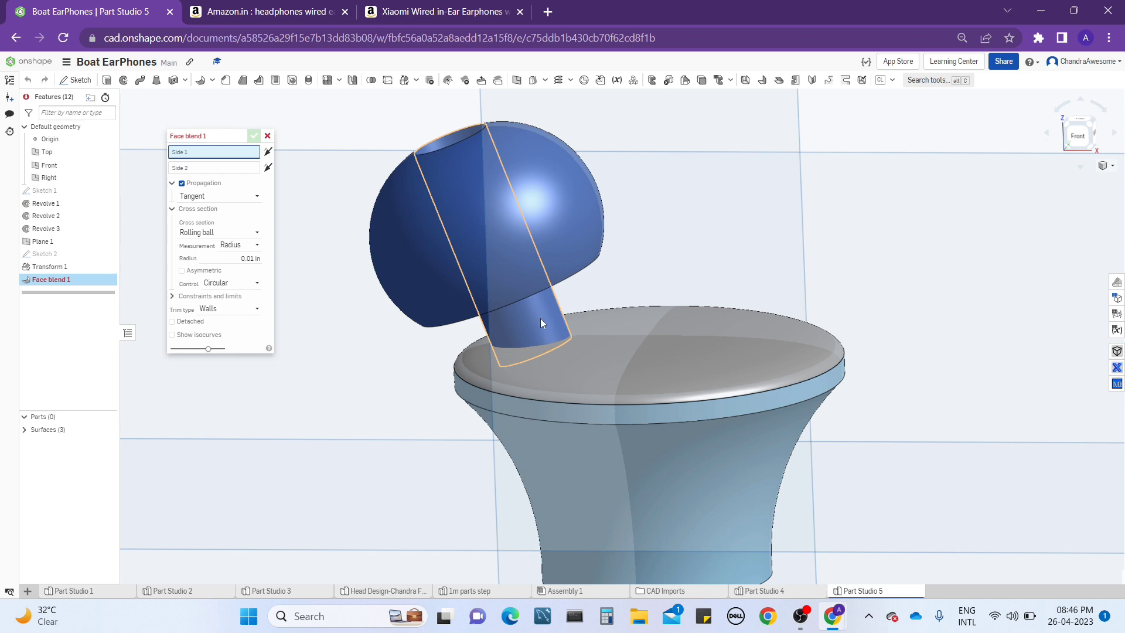
{"action": "left_click", "coordinate": [533, 272]}
{"action": "left_click", "coordinate": [534, 272]}
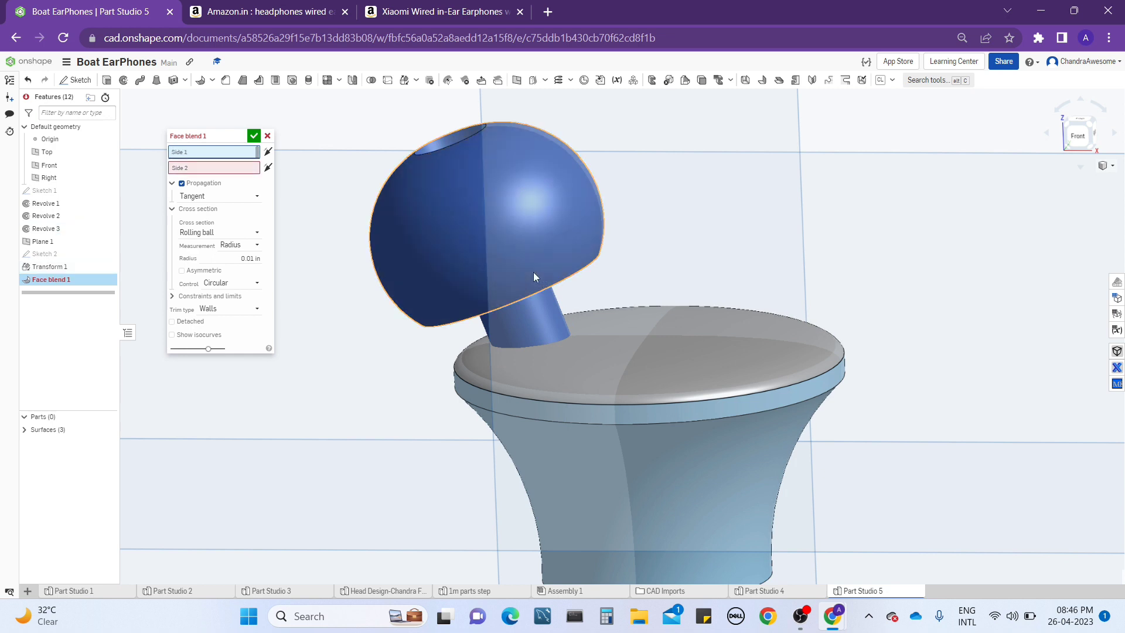
{"action": "left_click", "coordinate": [539, 315]}
{"action": "left_click", "coordinate": [211, 178]}
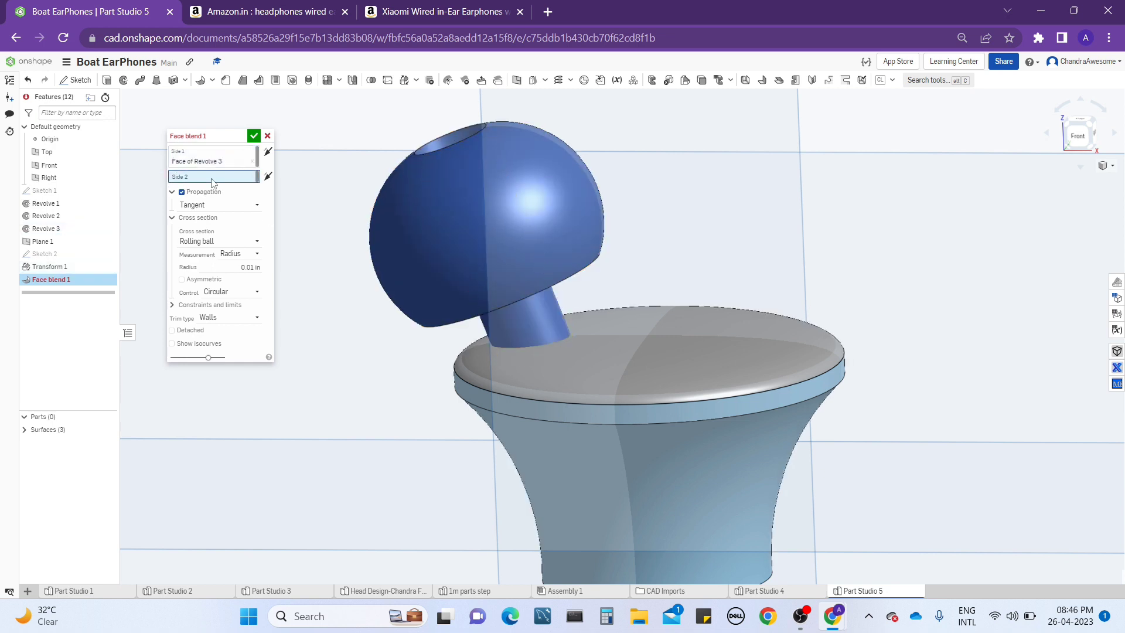
{"action": "left_click", "coordinate": [625, 368]}
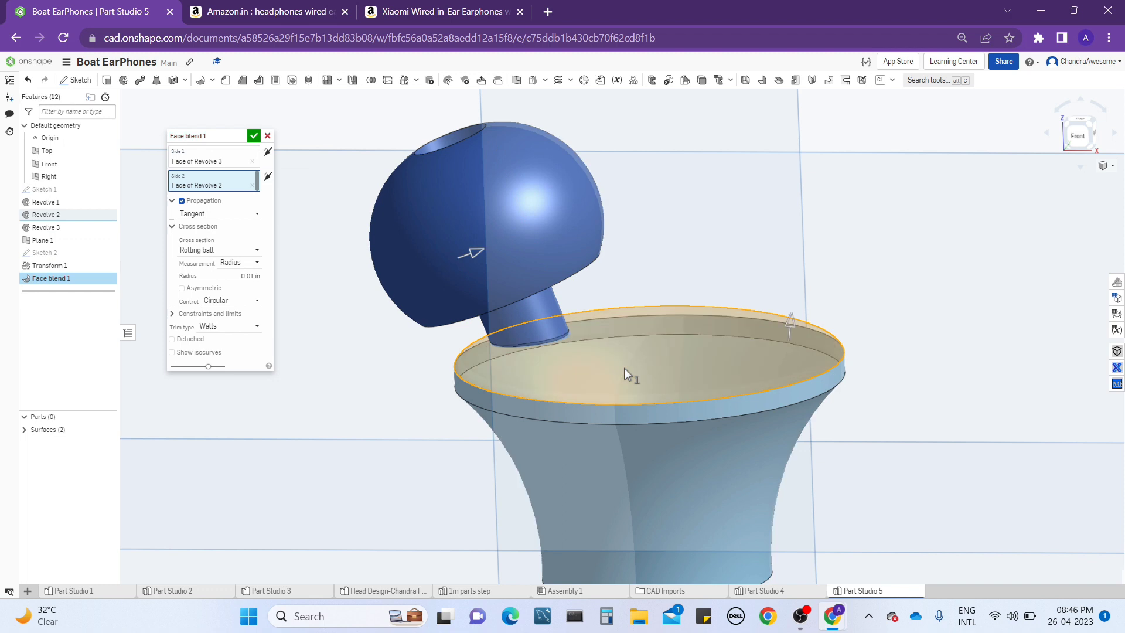
Flip the side 1 direction, keep side 2 pointing up from the cap, and accept the rolling-ball face blend with a 0.01 in radius
{"action": "right_click_drag", "start_coordinate": [624, 364], "coordinate": [748, 338]}
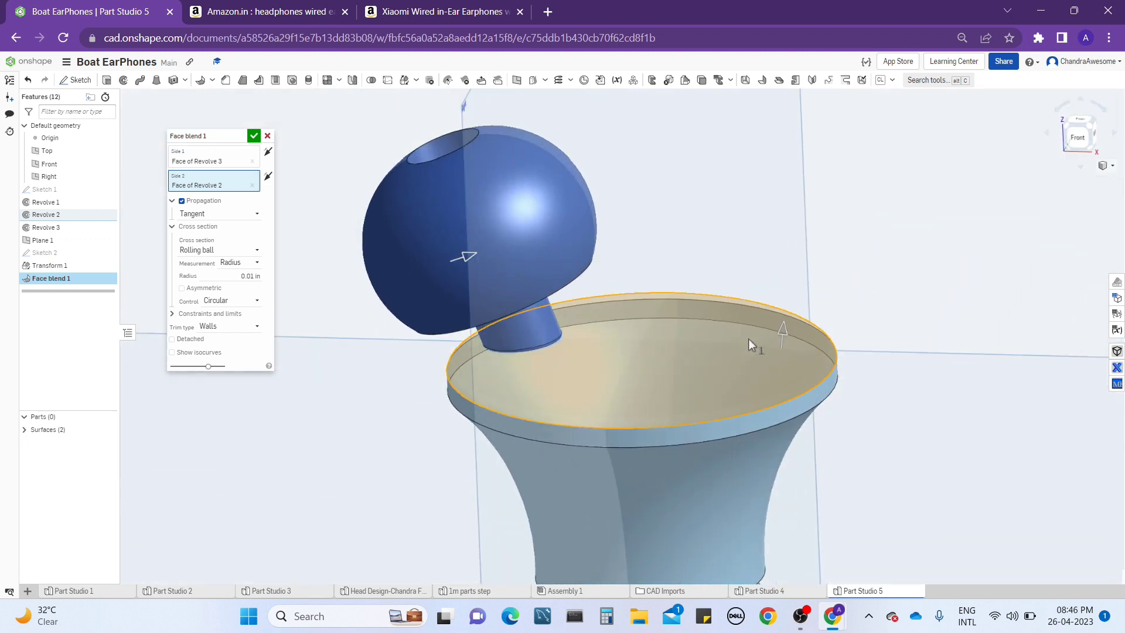
{"action": "left_click", "coordinate": [782, 332]}
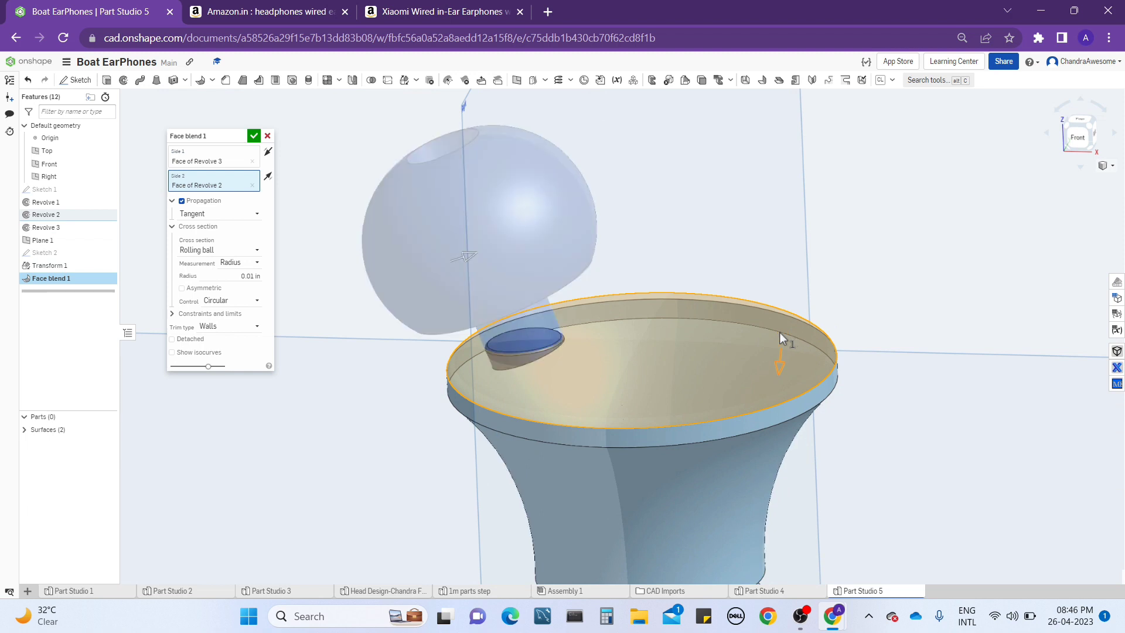
{"action": "left_click", "coordinate": [460, 255]}
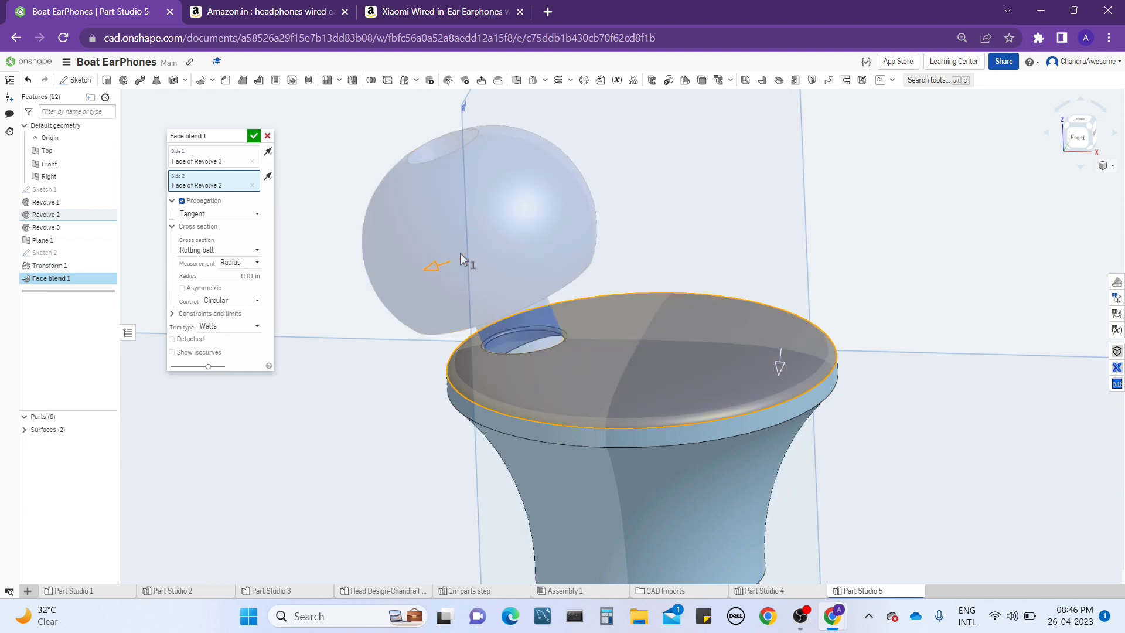
{"action": "scroll", "coordinate": [512, 340], "scroll_direction": "up", "scroll_amount": 3}
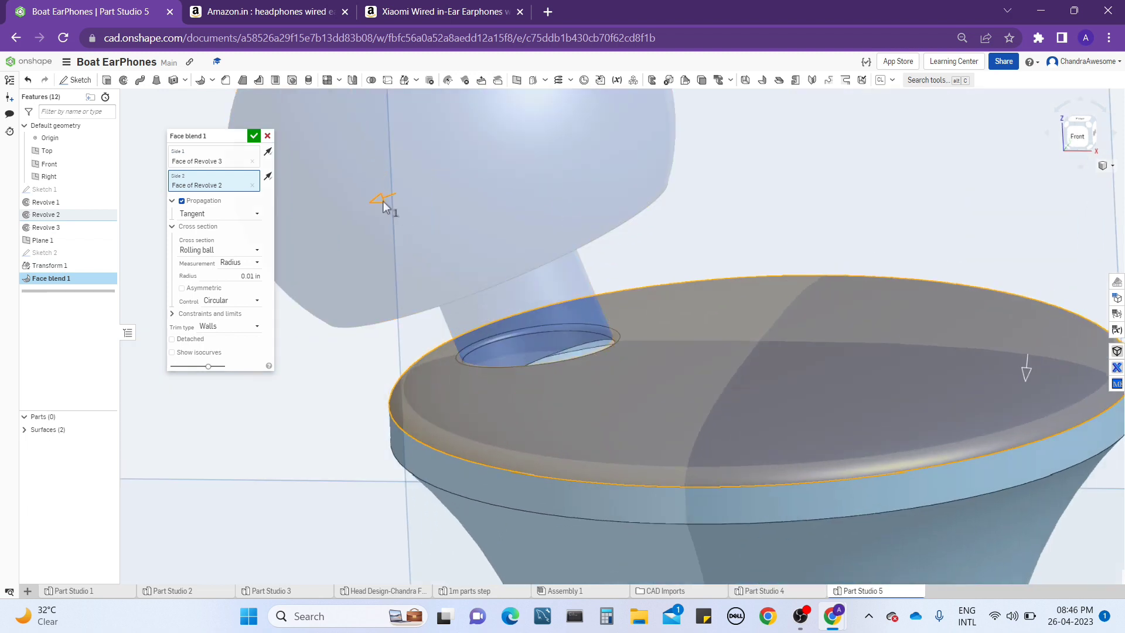
{"action": "left_click", "coordinate": [1022, 375]}
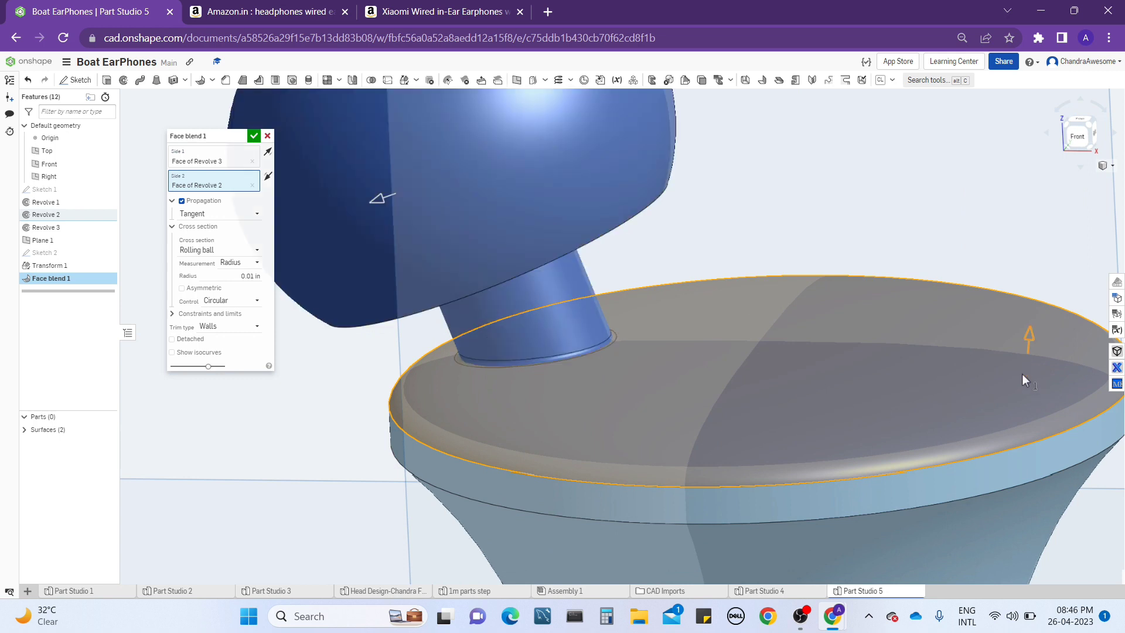
{"action": "scroll", "coordinate": [698, 369], "scroll_direction": "up", "scroll_amount": 2}
{"action": "right_click_drag", "start_coordinate": [676, 399], "coordinate": [603, 237]}
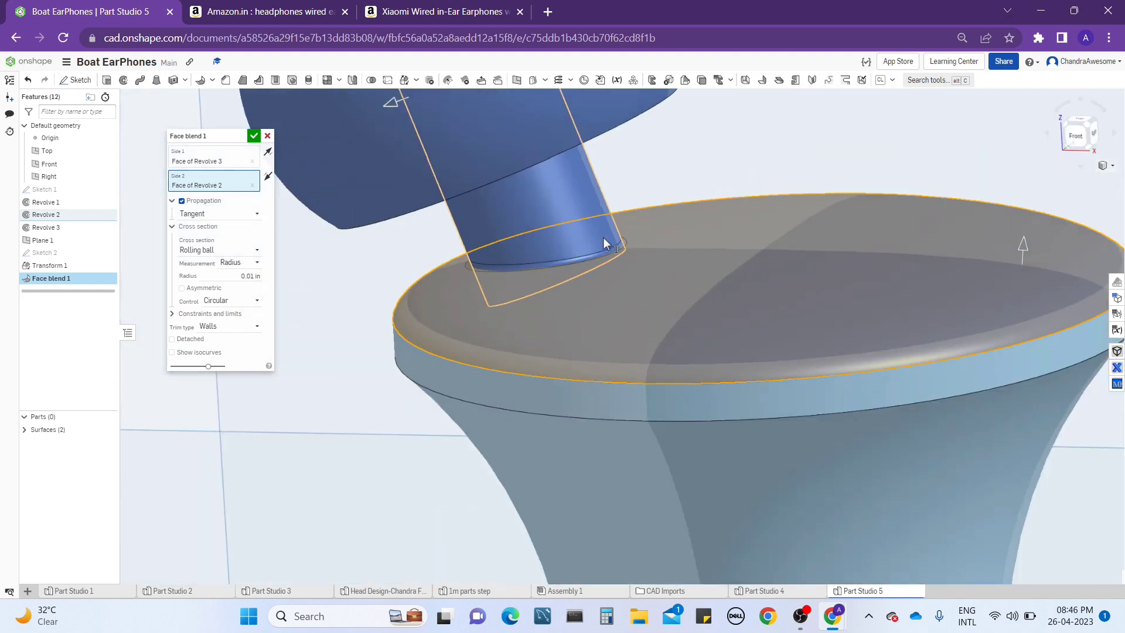
{"action": "left_click", "coordinate": [254, 135]}
Examine the blended joint between the nozzle and the housing cap from several angles
{"action": "scroll", "coordinate": [719, 301], "scroll_direction": "down", "scroll_amount": 10}
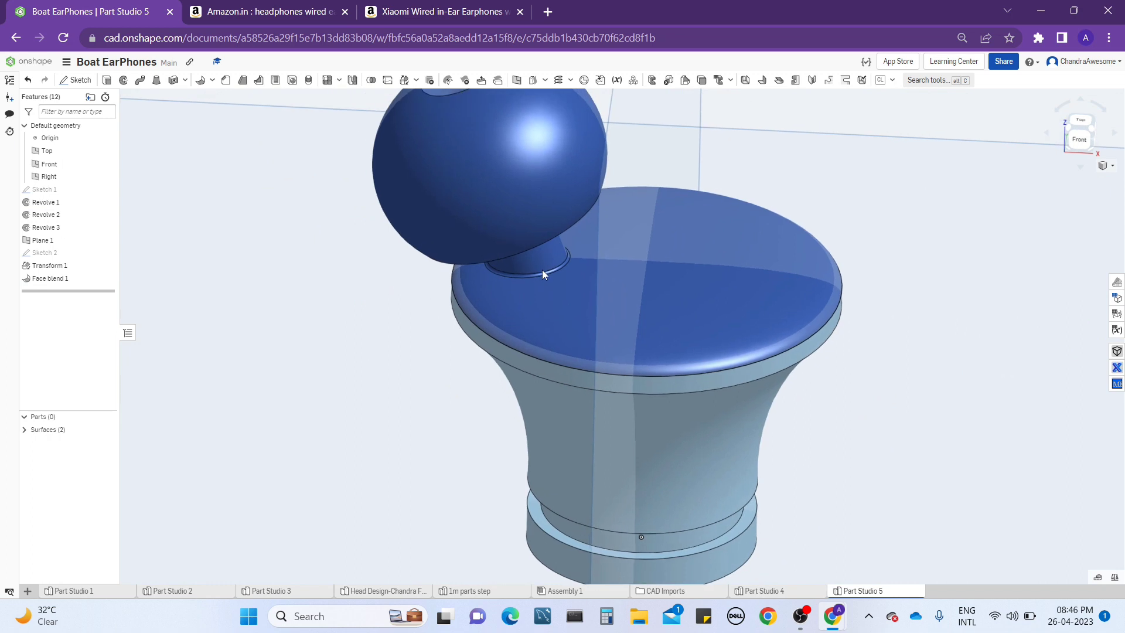
{"action": "mouse_move", "coordinate": [542, 269]}
{"action": "right_mouse_down"}
{"action": "mouse_move", "coordinate": [533, 241]}
{"action": "mouse_move", "coordinate": [537, 265]}
{"action": "right_mouse_up"}
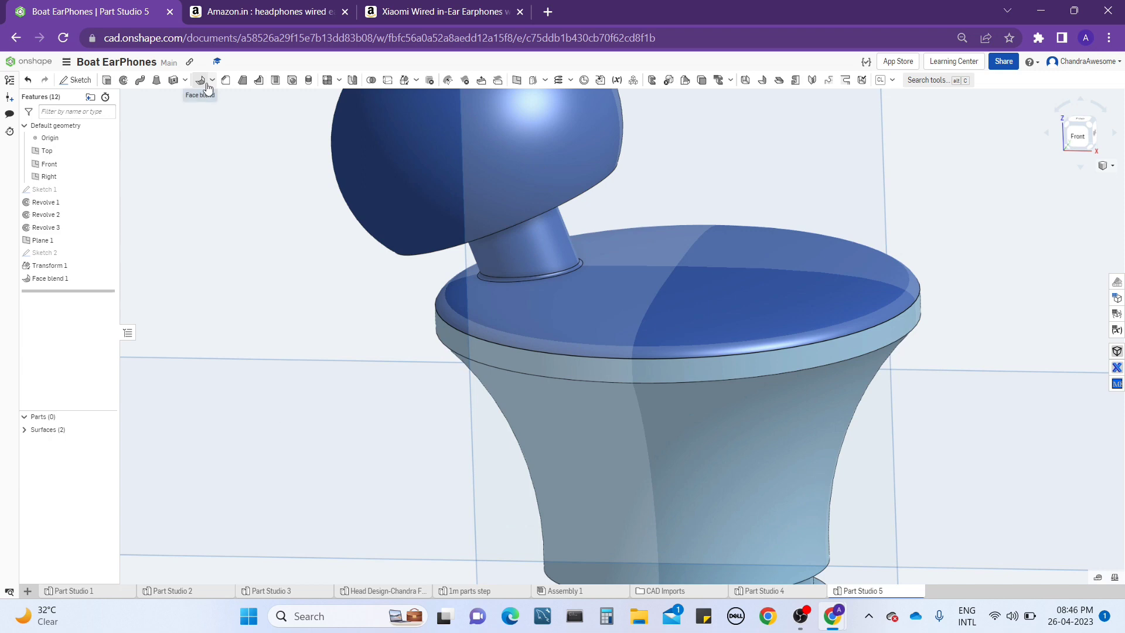
{"action": "right_click_drag", "start_coordinate": [674, 270], "coordinate": [618, 329]}
{"action": "scroll", "coordinate": [586, 311], "scroll_direction": "up", "scroll_amount": 3}
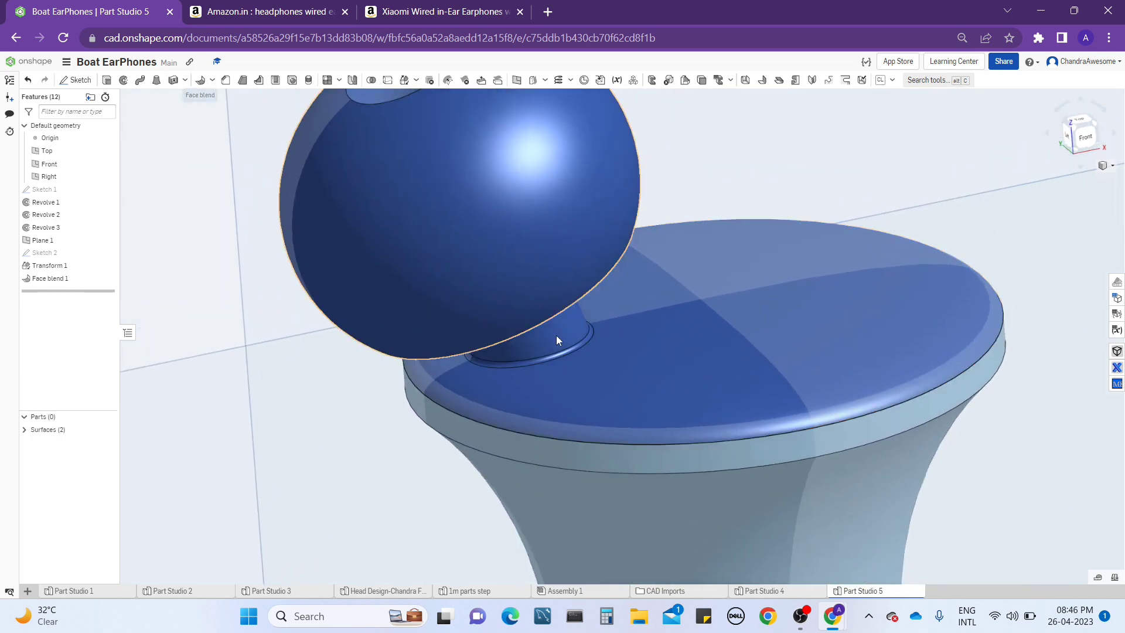
{"action": "scroll", "coordinate": [551, 333], "scroll_direction": "down", "scroll_amount": 4}
{"action": "right_click_drag", "start_coordinate": [601, 345], "coordinate": [636, 339]}
{"action": "mouse_move", "coordinate": [717, 382]}
{"action": "right_mouse_down"}
{"action": "mouse_move", "coordinate": [740, 338]}
{"action": "mouse_move", "coordinate": [715, 393]}
{"action": "right_mouse_up"}
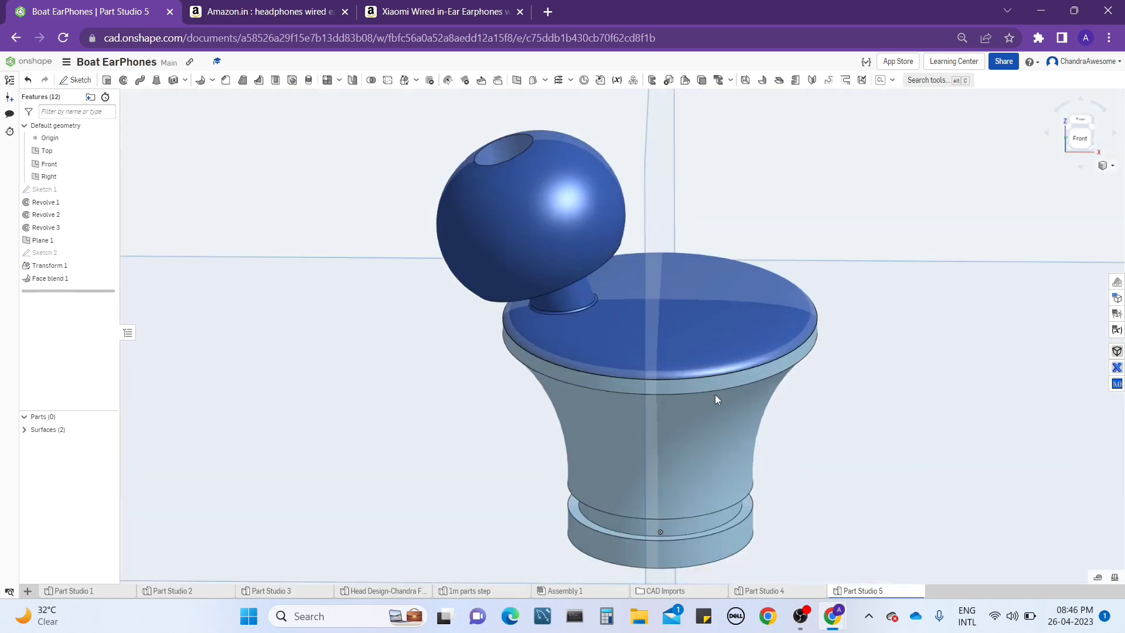
{"action": "right_click_drag", "start_coordinate": [610, 393], "coordinate": [569, 354]}
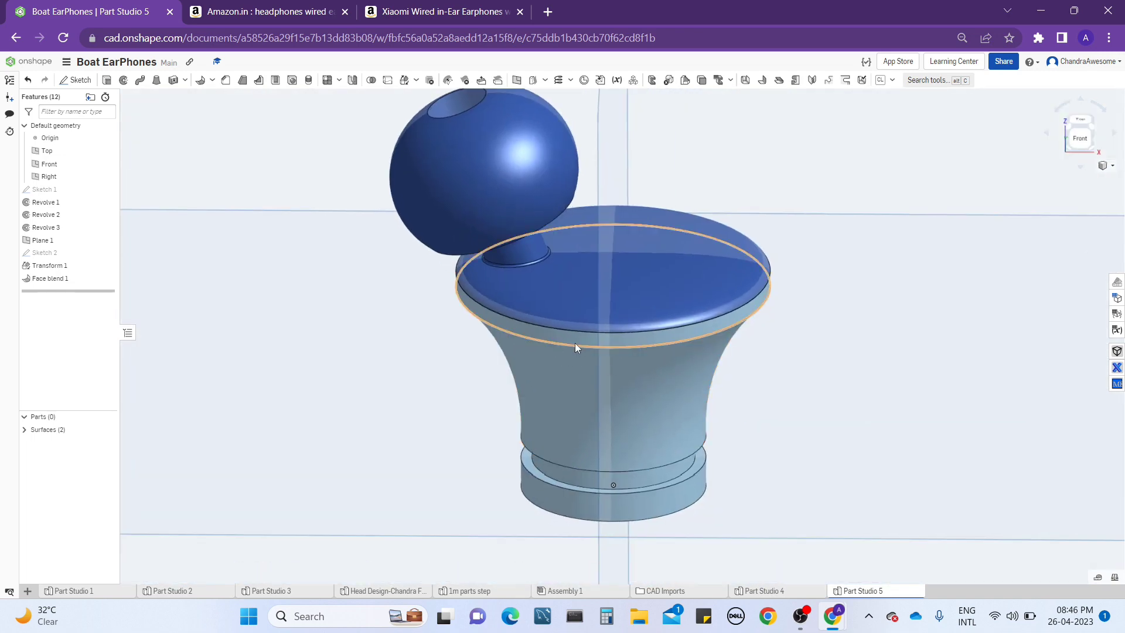
{"action": "right_click", "coordinate": [589, 313]}
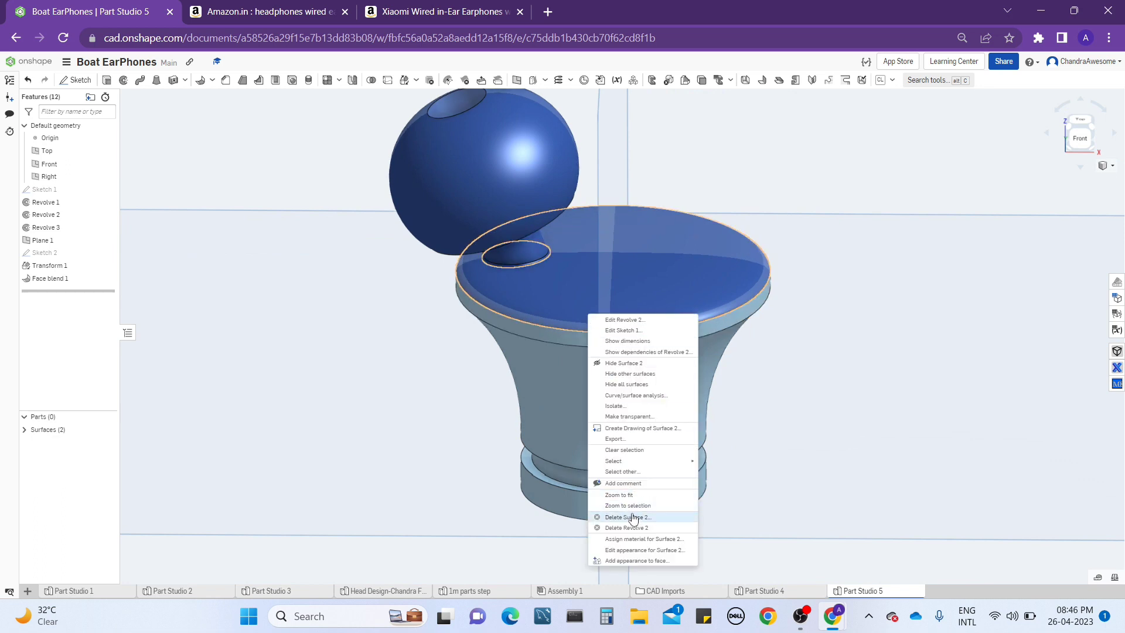
{"action": "left_click", "coordinate": [657, 561]}
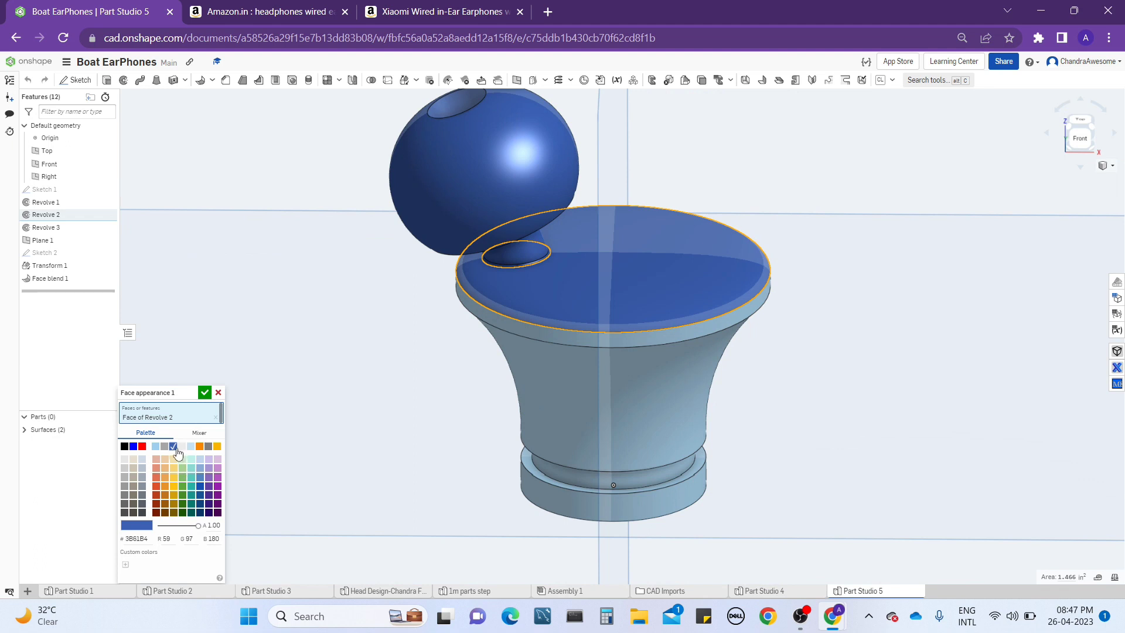
{"action": "left_click", "coordinate": [630, 396]}
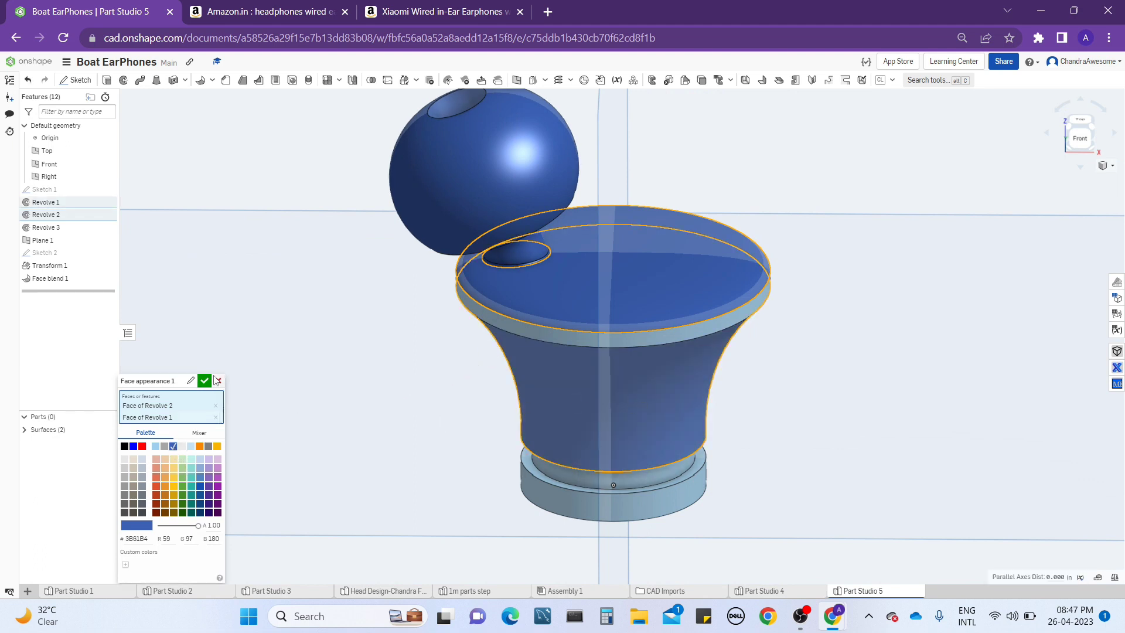
{"action": "left_click", "coordinate": [217, 381]}
Change the appearance of the flared housing surface to the same dark blue as the ear tip
{"action": "right_click", "coordinate": [615, 365]}
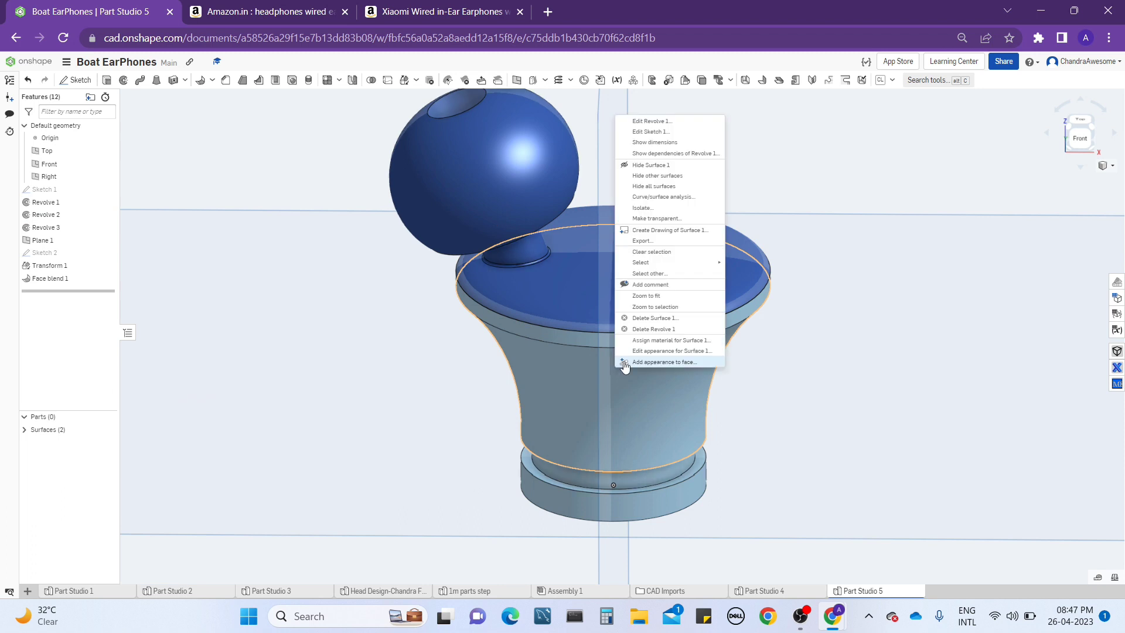
{"action": "left_click", "coordinate": [660, 351]}
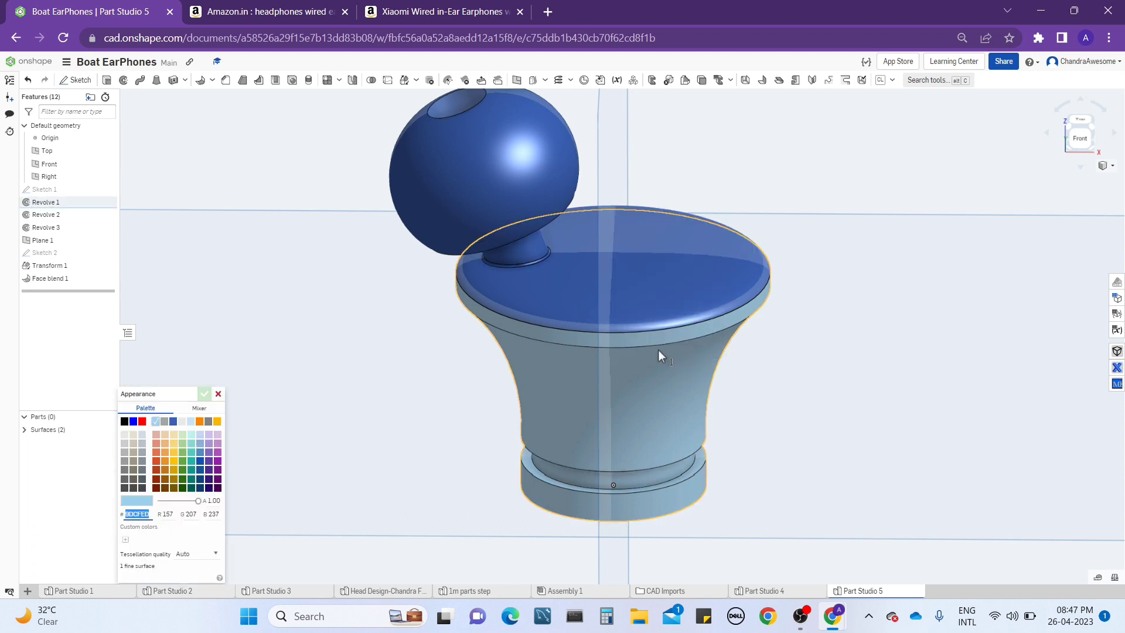
{"action": "left_click", "coordinate": [173, 421]}
{"action": "left_click", "coordinate": [204, 394]}
Start a Fillet on the outer edge of the housing's base end face and set its radius to 0.01 in
{"action": "right_click_drag", "start_coordinate": [515, 280], "coordinate": [595, 284]}
{"action": "scroll", "coordinate": [595, 283], "scroll_direction": "up", "scroll_amount": 3}
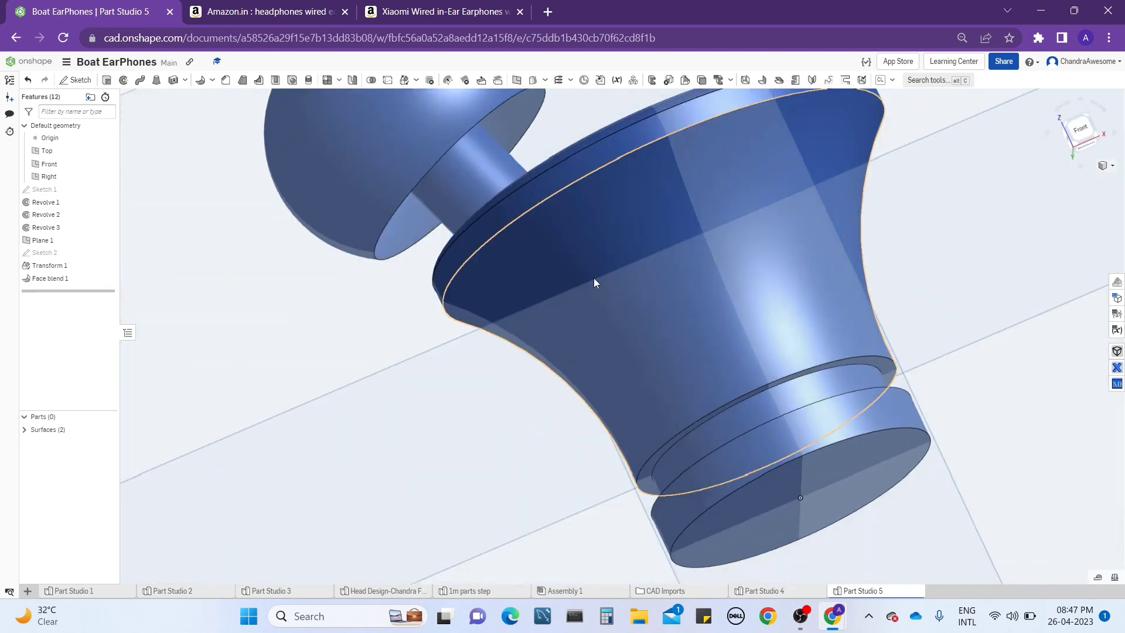
{"action": "left_click", "coordinate": [212, 80]}
{"action": "left_click", "coordinate": [211, 96]}
{"action": "scroll", "coordinate": [736, 491], "scroll_direction": "up", "scroll_amount": 3}
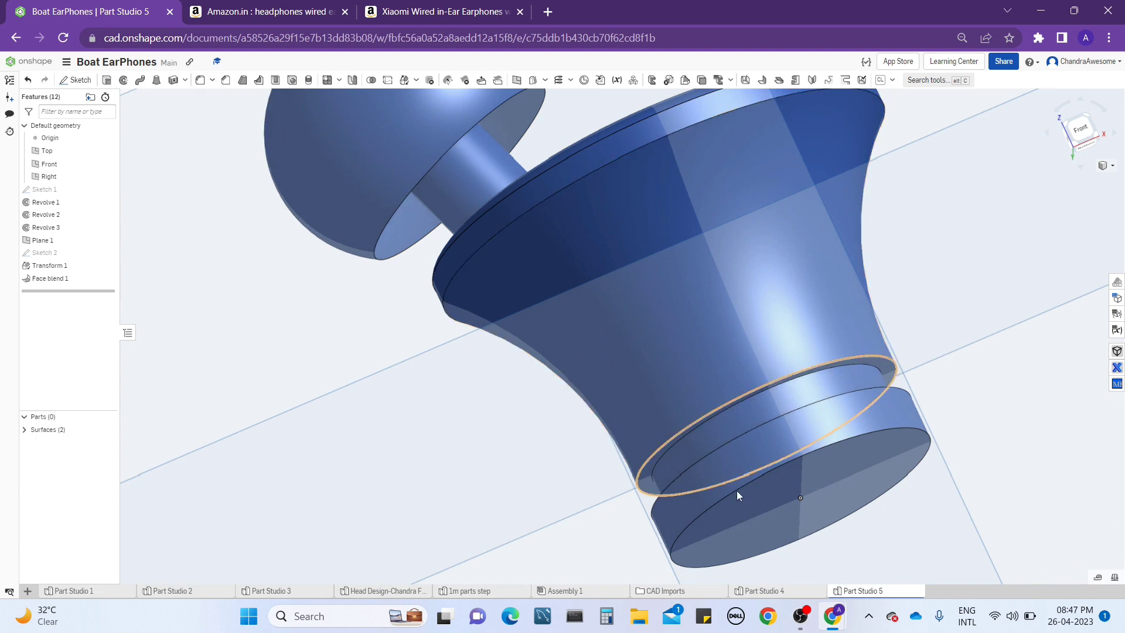
{"action": "left_click", "coordinate": [742, 503]}
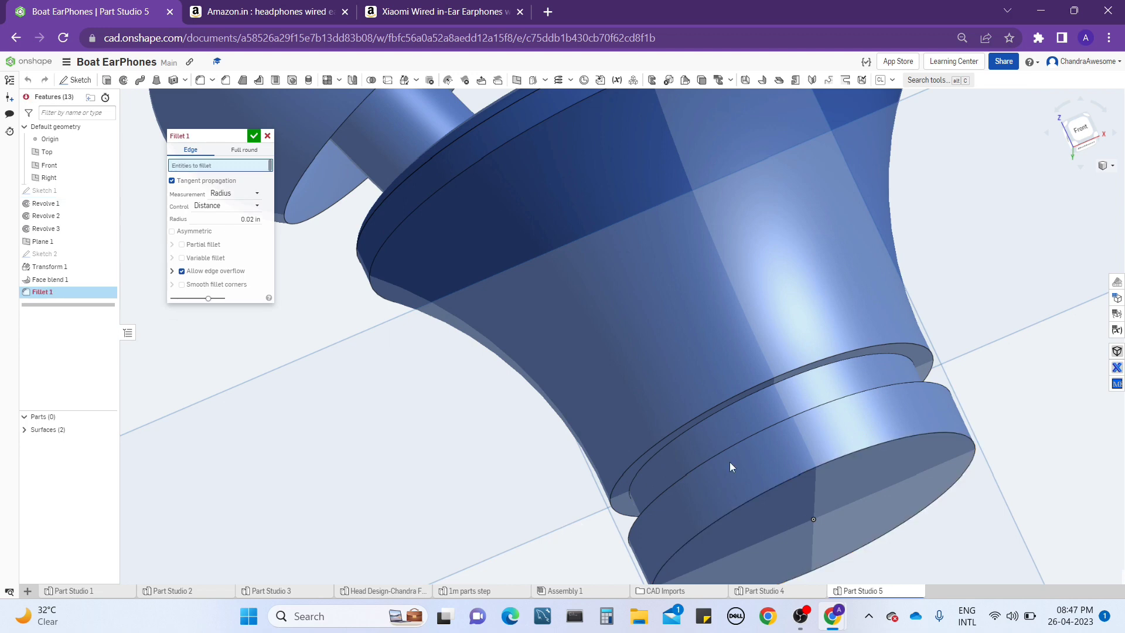
{"action": "left_click", "coordinate": [750, 497]}
{"action": "left_click", "coordinate": [229, 230]}
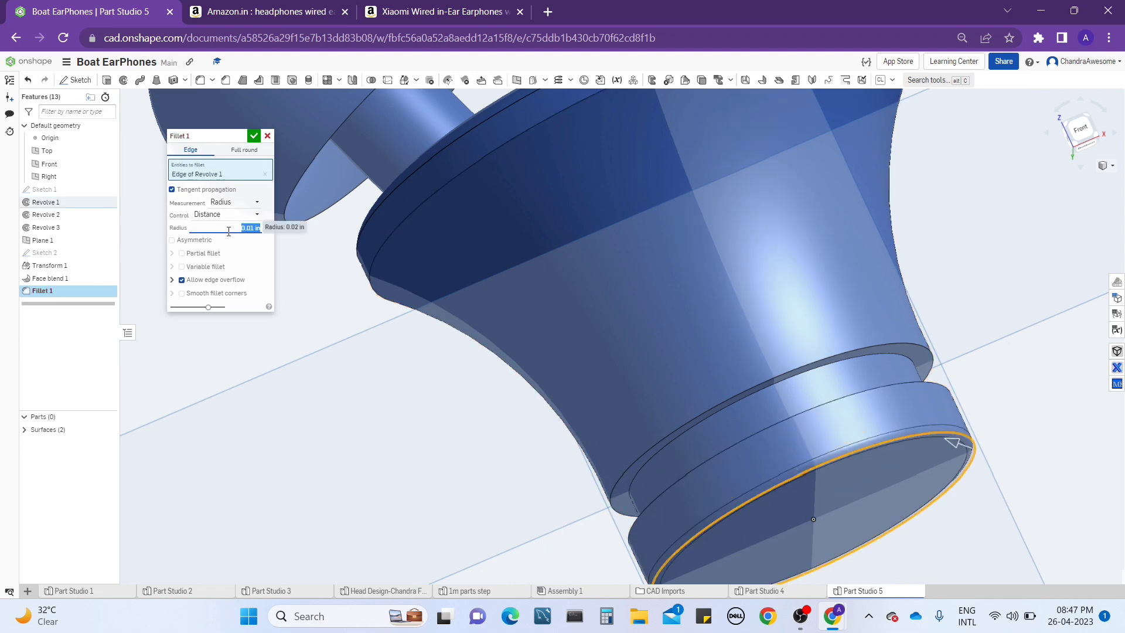
Add the edges of the groove near the base and the lower edge of the cap rim to the fillet, and accept it
{"action": "left_click", "coordinate": [821, 407]}
{"action": "scroll", "coordinate": [826, 422], "scroll_direction": "up", "scroll_amount": 5}
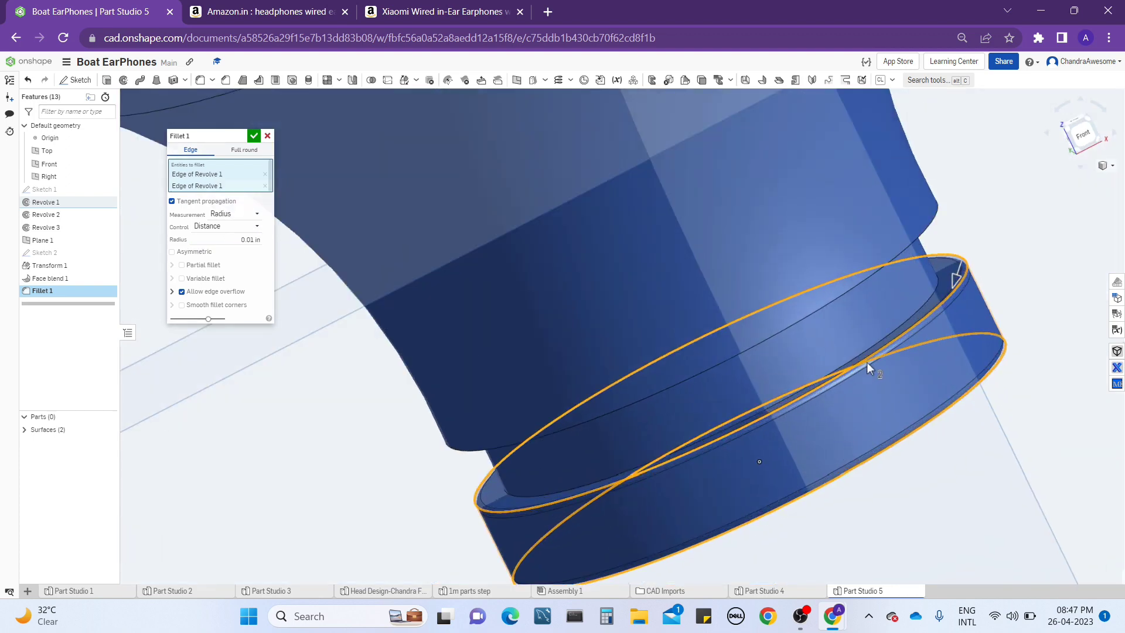
{"action": "left_click", "coordinate": [878, 345]}
{"action": "right_click_drag", "start_coordinate": [873, 334], "coordinate": [877, 279]}
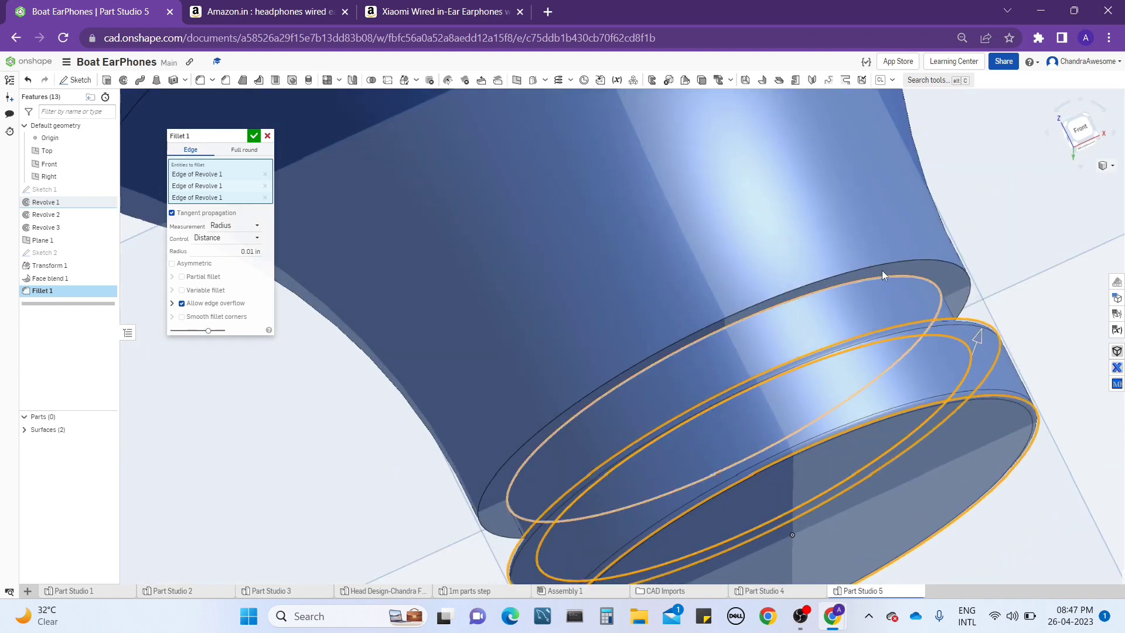
{"action": "left_click", "coordinate": [883, 276]}
{"action": "scroll", "coordinate": [885, 263], "scroll_direction": "down", "scroll_amount": 5}
{"action": "scroll", "coordinate": [726, 308], "scroll_direction": "down", "scroll_amount": 3}
{"action": "scroll", "coordinate": [686, 180], "scroll_direction": "up", "scroll_amount": 4}
{"action": "left_click", "coordinate": [687, 195]}
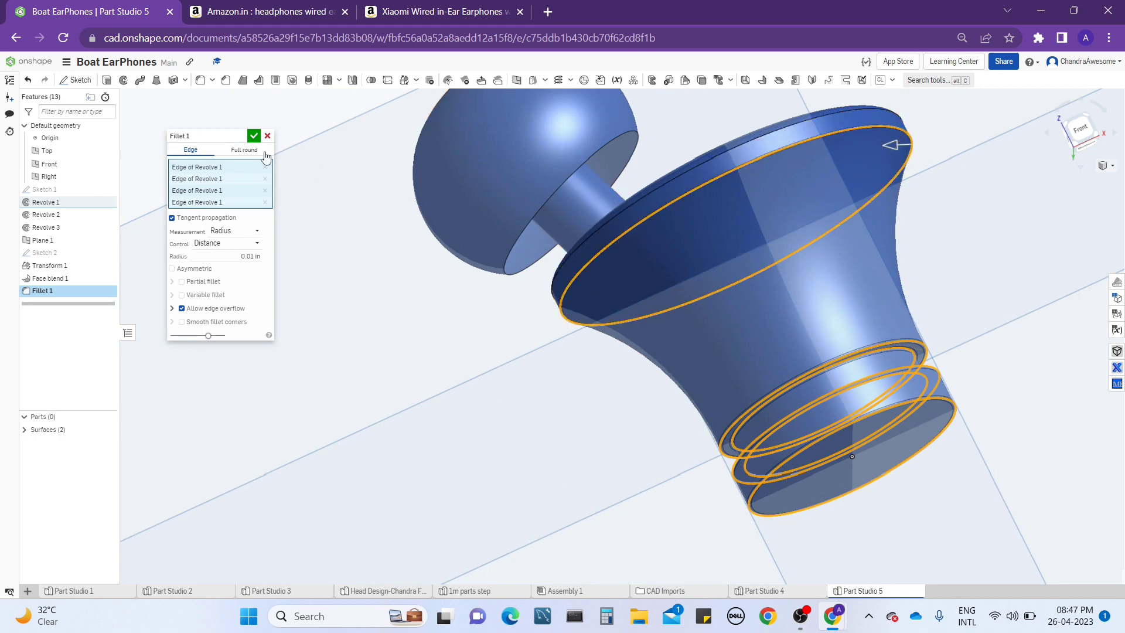
{"action": "left_click", "coordinate": [254, 135]}
Hide and show all surfaces, then the ear-tip and housing surfaces individually, to examine how the model is divided
{"action": "scroll", "coordinate": [668, 257], "scroll_direction": "up", "scroll_amount": 3}
{"action": "right_click_drag", "start_coordinate": [655, 277], "coordinate": [422, 352]}
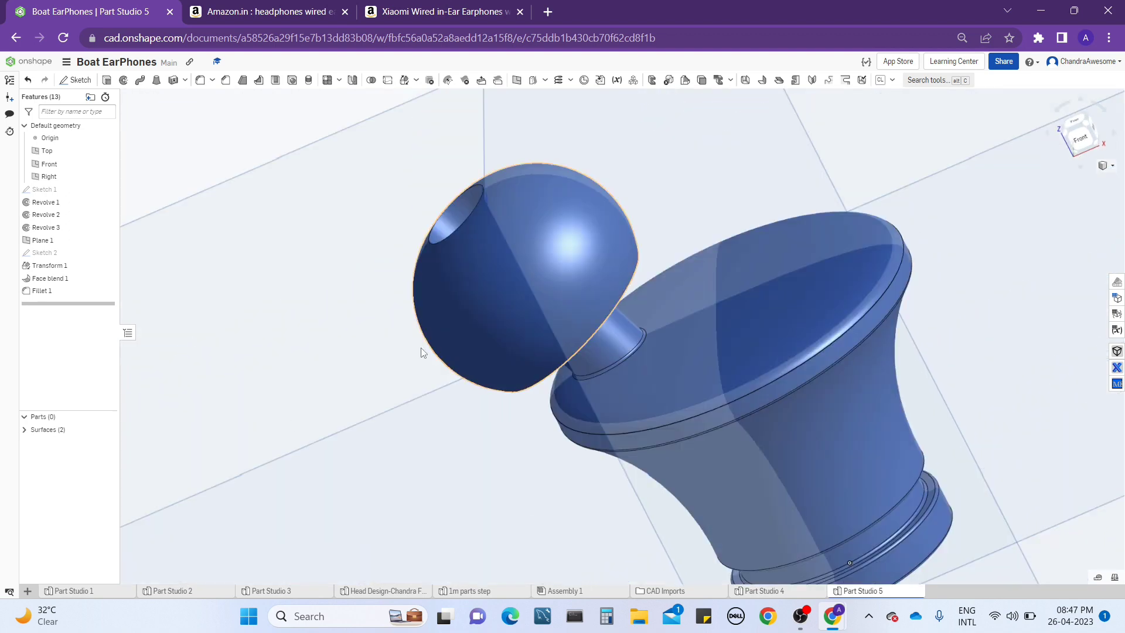
{"action": "left_click", "coordinate": [107, 431]}
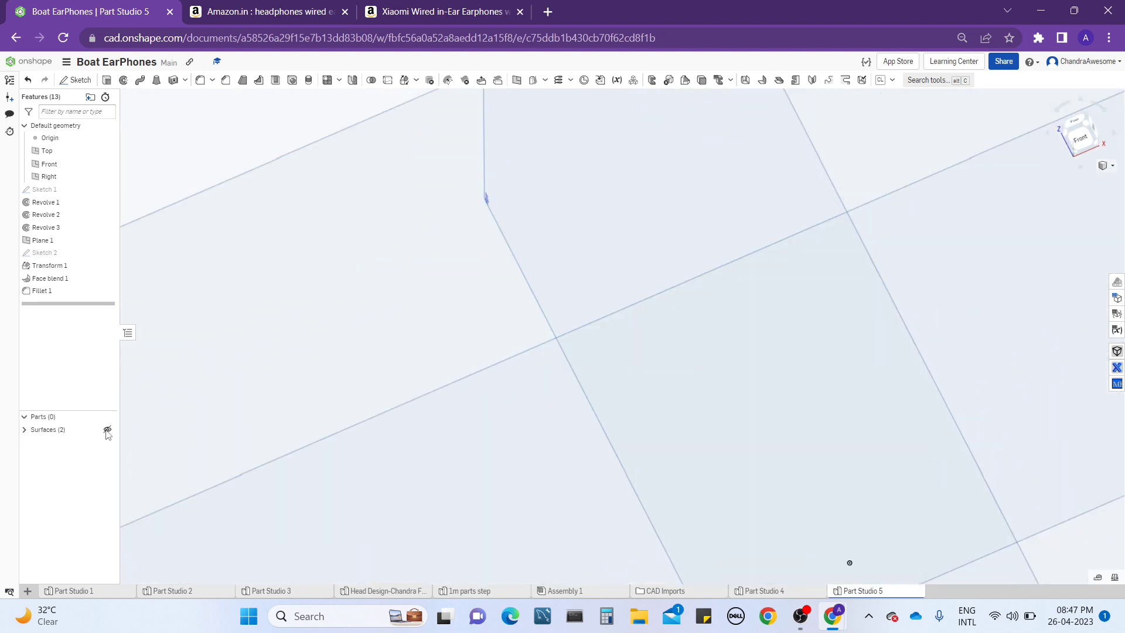
{"action": "left_click", "coordinate": [107, 430]}
{"action": "scroll", "coordinate": [558, 376], "scroll_direction": "down", "scroll_amount": 3}
{"action": "right_click_drag", "start_coordinate": [558, 377], "coordinate": [641, 413]}
{"action": "scroll", "coordinate": [629, 356], "scroll_direction": "up", "scroll_amount": 3}
{"action": "scroll", "coordinate": [576, 424], "scroll_direction": "up", "scroll_amount": 3}
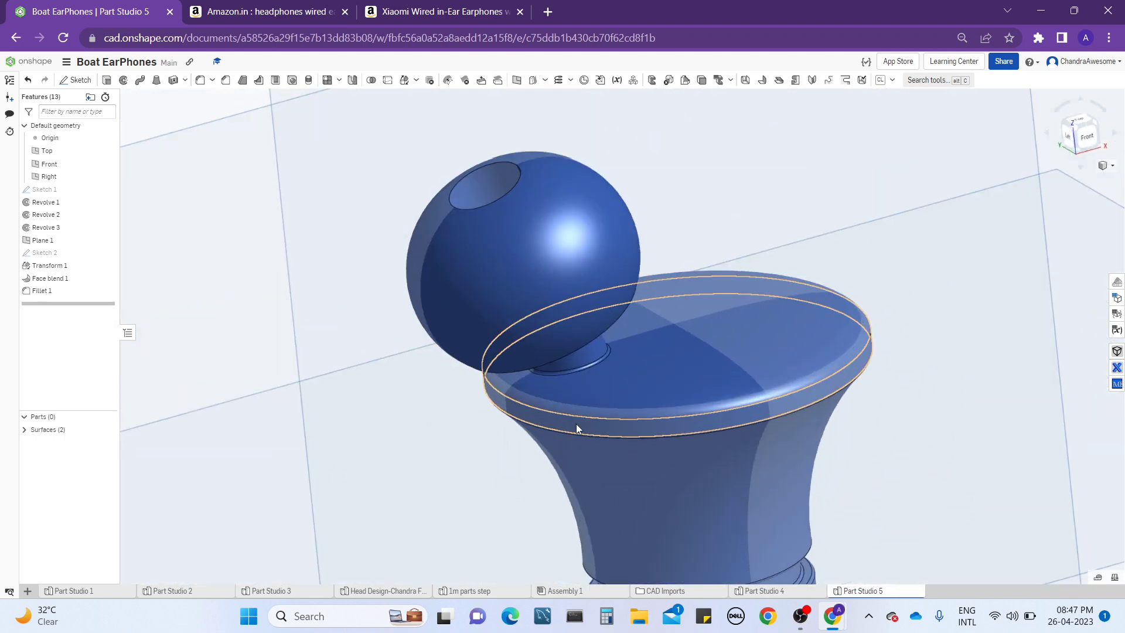
{"action": "left_click", "coordinate": [25, 431]}
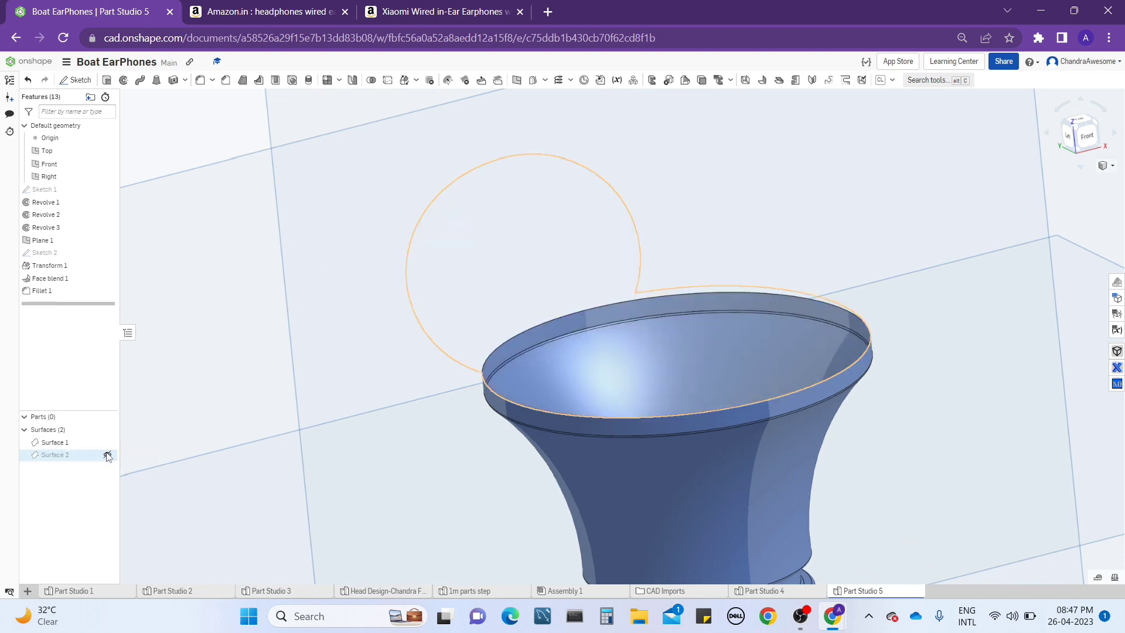
{"action": "left_click", "coordinate": [107, 455]}
{"action": "left_click", "coordinate": [107, 443]}
{"action": "left_click", "coordinate": [106, 444]}
Inspect the whole filleted earphone and orient it to the straight-on Front view
{"action": "right_click_drag", "start_coordinate": [566, 395], "coordinate": [668, 359]}
{"action": "scroll", "coordinate": [642, 390], "scroll_direction": "down", "scroll_amount": 5}
{"action": "scroll", "coordinate": [677, 394], "scroll_direction": "up", "scroll_amount": 5}
{"action": "scroll", "coordinate": [554, 354], "scroll_direction": "down", "scroll_amount": 5}
{"action": "scroll", "coordinate": [637, 366], "scroll_direction": "up", "scroll_amount": 5}
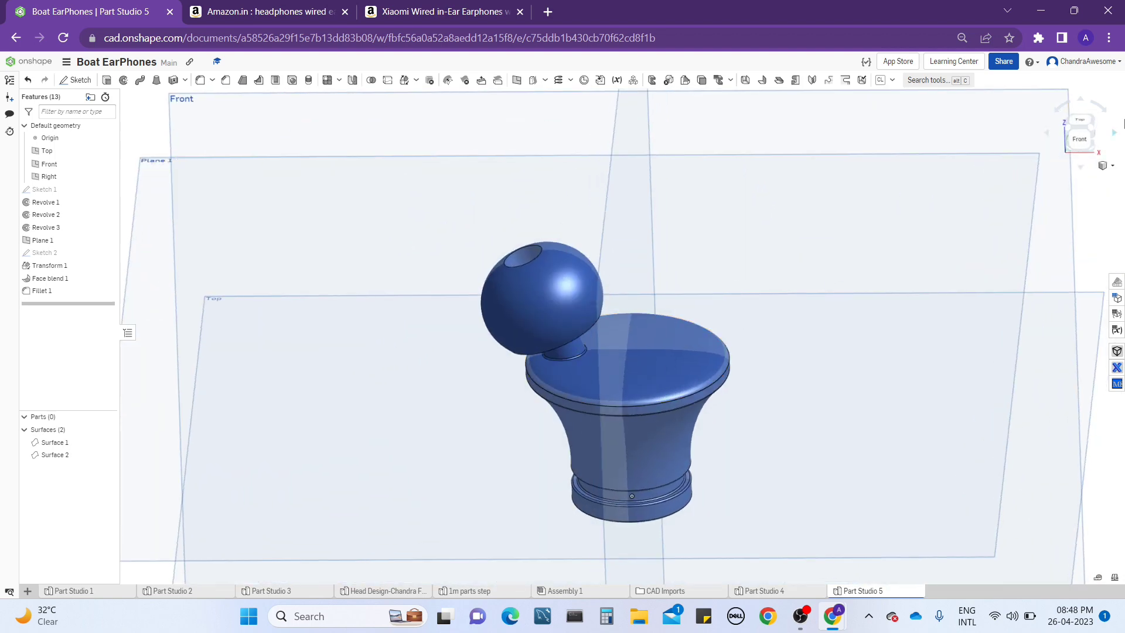
{"action": "left_click", "coordinate": [1085, 142]}
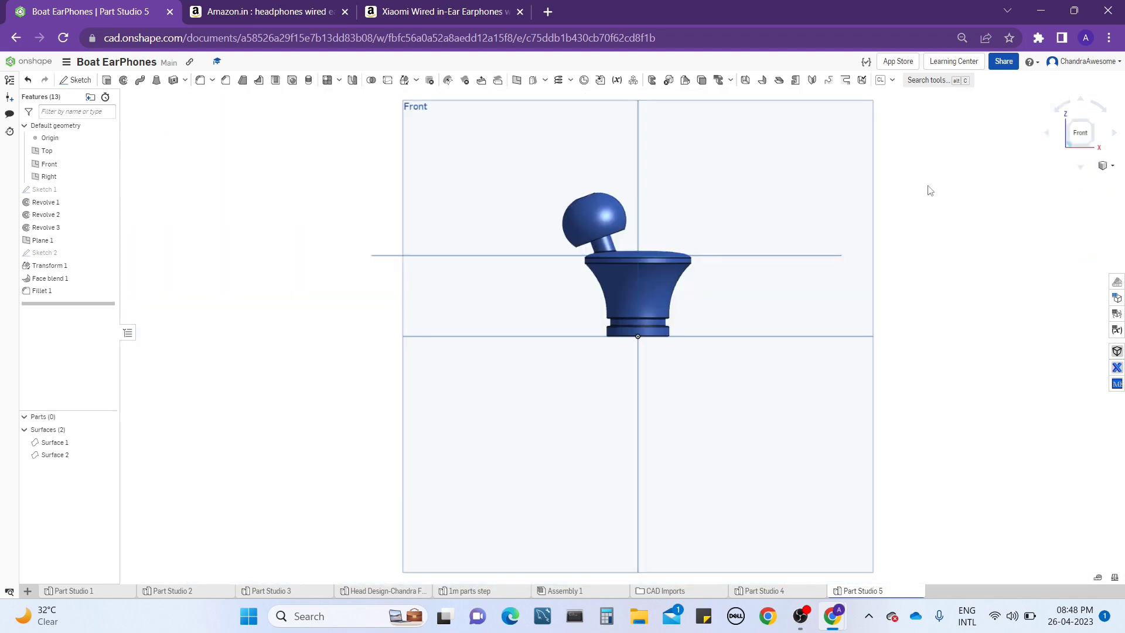
Examine the ear tip, its stem joint and the filleted housing up close from the front and at an angle
{"action": "scroll", "coordinate": [628, 256], "scroll_direction": "up", "scroll_amount": 5}
{"action": "scroll", "coordinate": [621, 302], "scroll_direction": "down", "scroll_amount": 6}
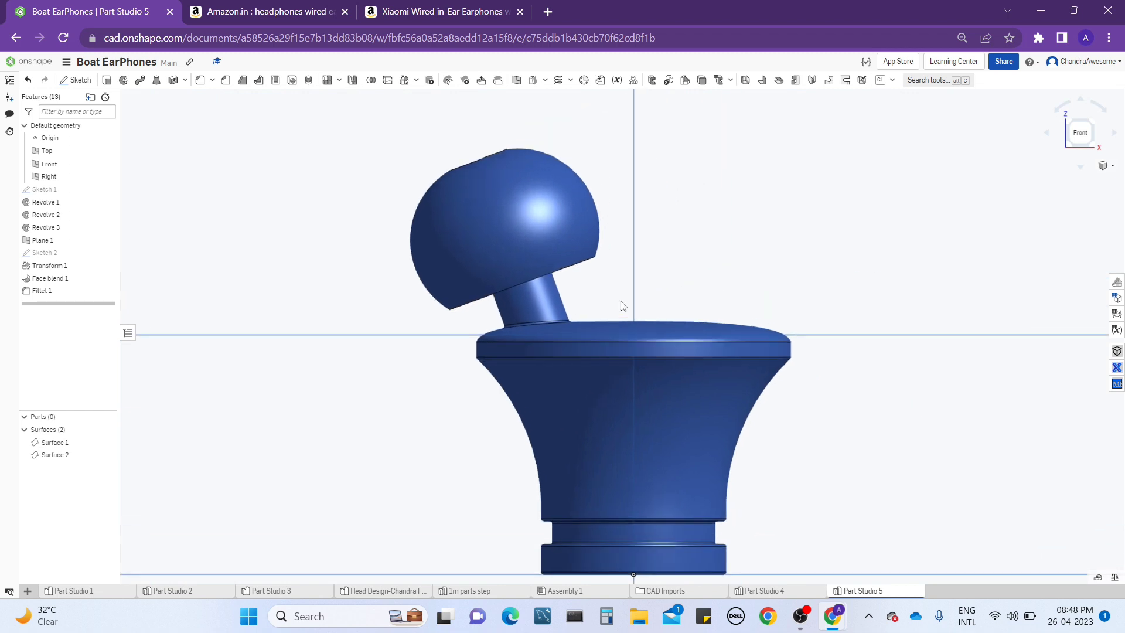
{"action": "scroll", "coordinate": [621, 306], "scroll_direction": "up", "scroll_amount": 3}
{"action": "right_click_drag", "start_coordinate": [620, 306], "coordinate": [591, 316]}
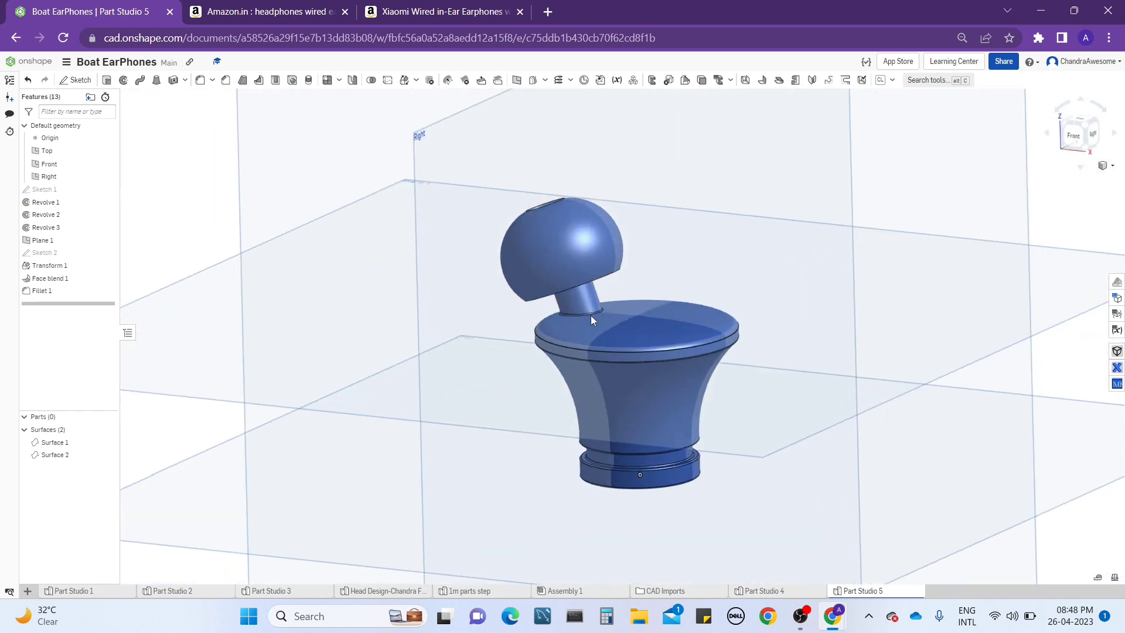
{"action": "scroll", "coordinate": [591, 307], "scroll_direction": "up", "scroll_amount": 5}
{"action": "scroll", "coordinate": [537, 195], "scroll_direction": "down", "scroll_amount": 5}
{"action": "right_click_drag", "start_coordinate": [538, 195], "coordinate": [643, 281]}
Hide all planes so that only the earphone geometry is displayed
{"action": "scroll", "coordinate": [586, 288], "scroll_direction": "down", "scroll_amount": 5}
{"action": "right_click", "coordinate": [308, 243]}
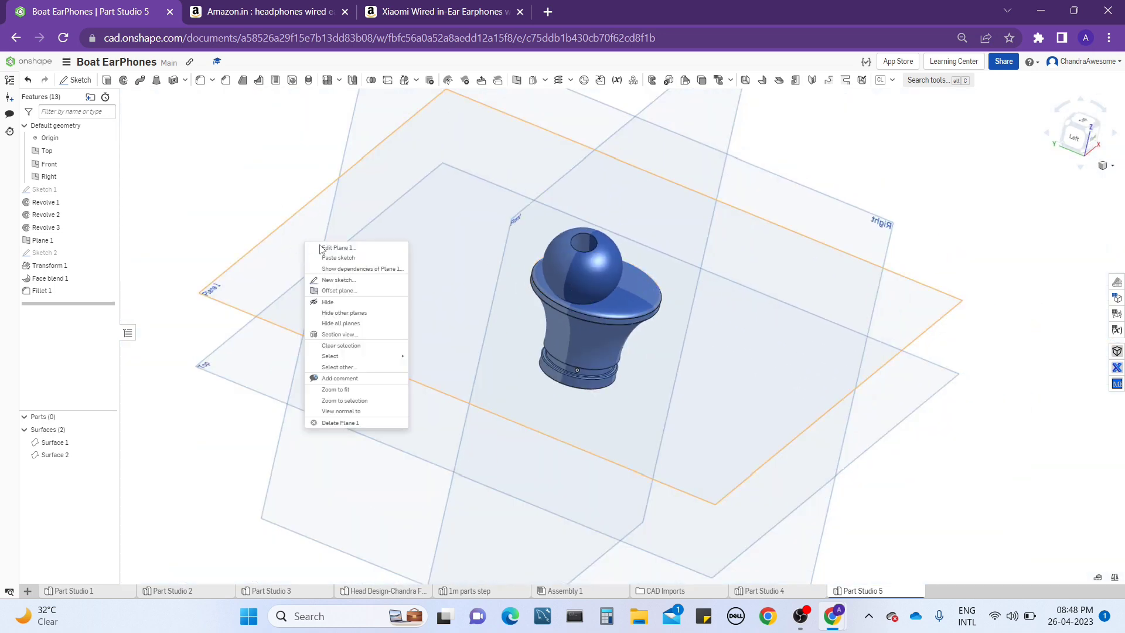
{"action": "left_click", "coordinate": [380, 325]}
Compare the earphone model with the Xiaomi Wired in-Ear Earphones photo on the Amazon product page, and return to the Onshape Part Studio
{"action": "scroll", "coordinate": [585, 287], "scroll_direction": "up", "scroll_amount": 4}
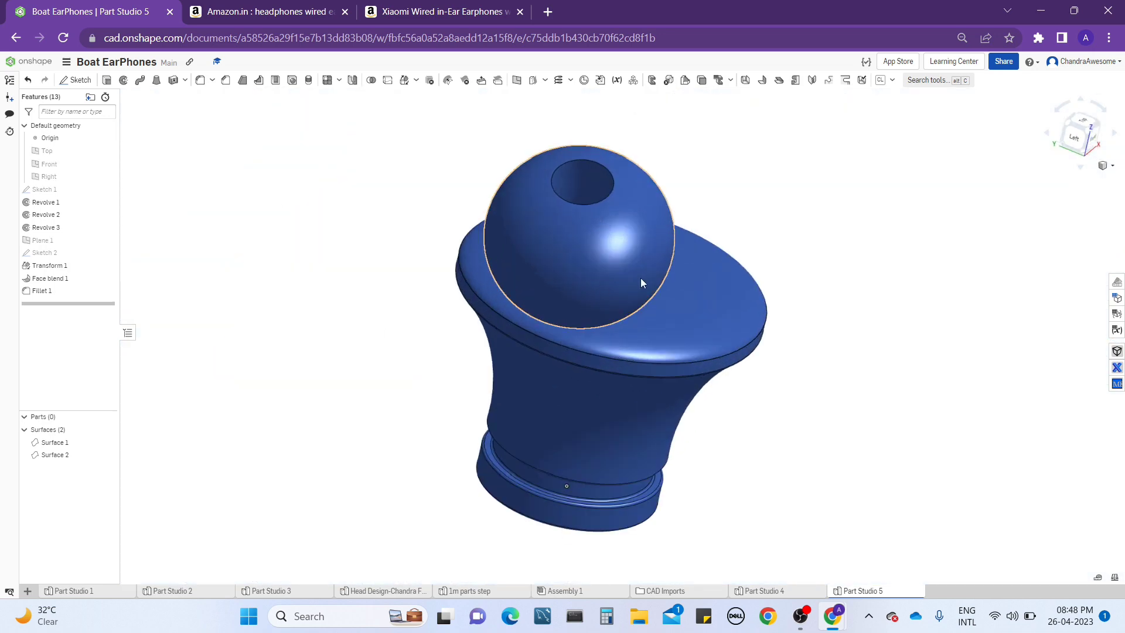
{"action": "right_click_drag", "start_coordinate": [642, 278], "coordinate": [574, 283]}
{"action": "right_click_drag", "start_coordinate": [788, 298], "coordinate": [509, 207]}
{"action": "left_click", "coordinate": [437, 13]}
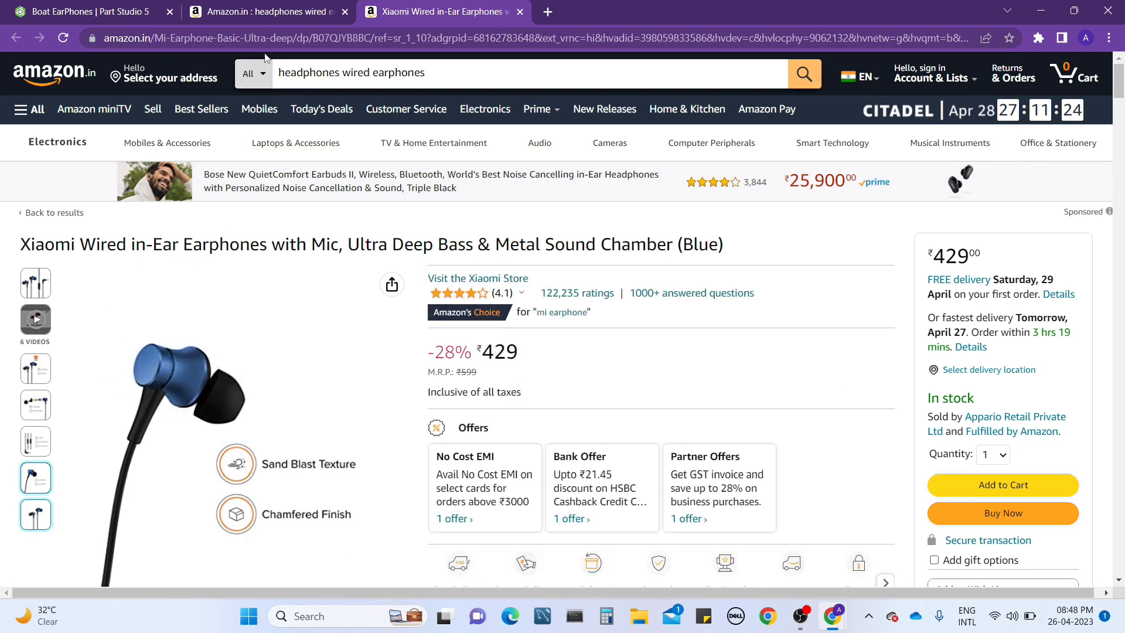
{"action": "left_click", "coordinate": [124, 4]}
Inspect the finished earphone's ear-tip opening, cap and housing from several angles, ending in the straight-on Front view
{"action": "right_click_drag", "start_coordinate": [286, 254], "coordinate": [457, 393]}
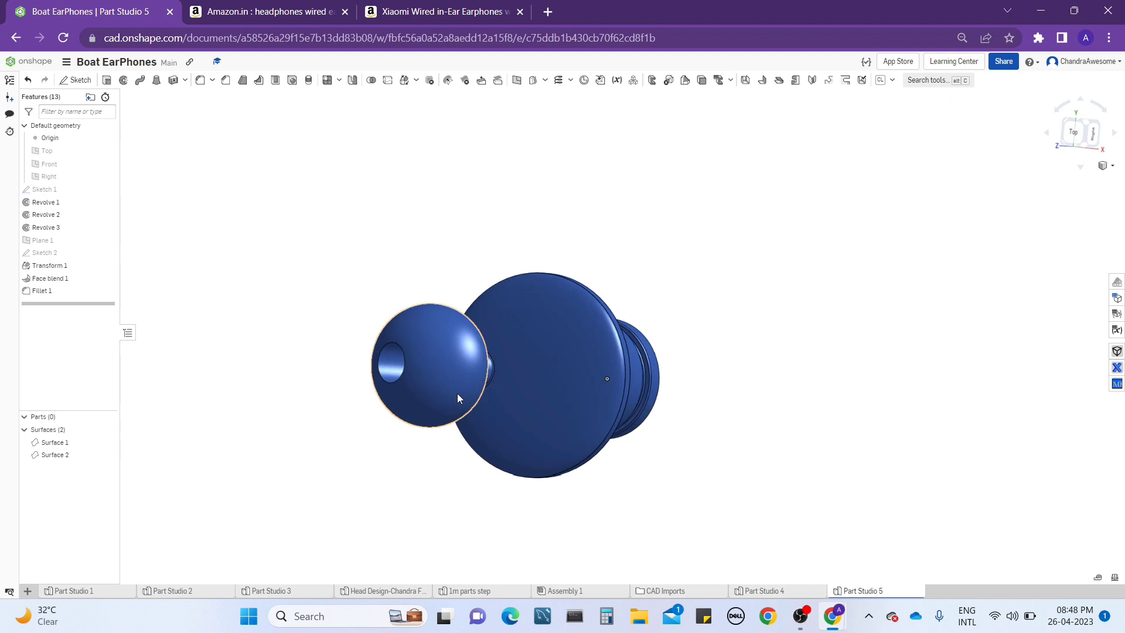
{"action": "scroll", "coordinate": [457, 393], "scroll_direction": "up", "scroll_amount": 3}
{"action": "right_click_drag", "start_coordinate": [482, 346], "coordinate": [488, 327]}
{"action": "scroll", "coordinate": [487, 326], "scroll_direction": "down", "scroll_amount": 3}
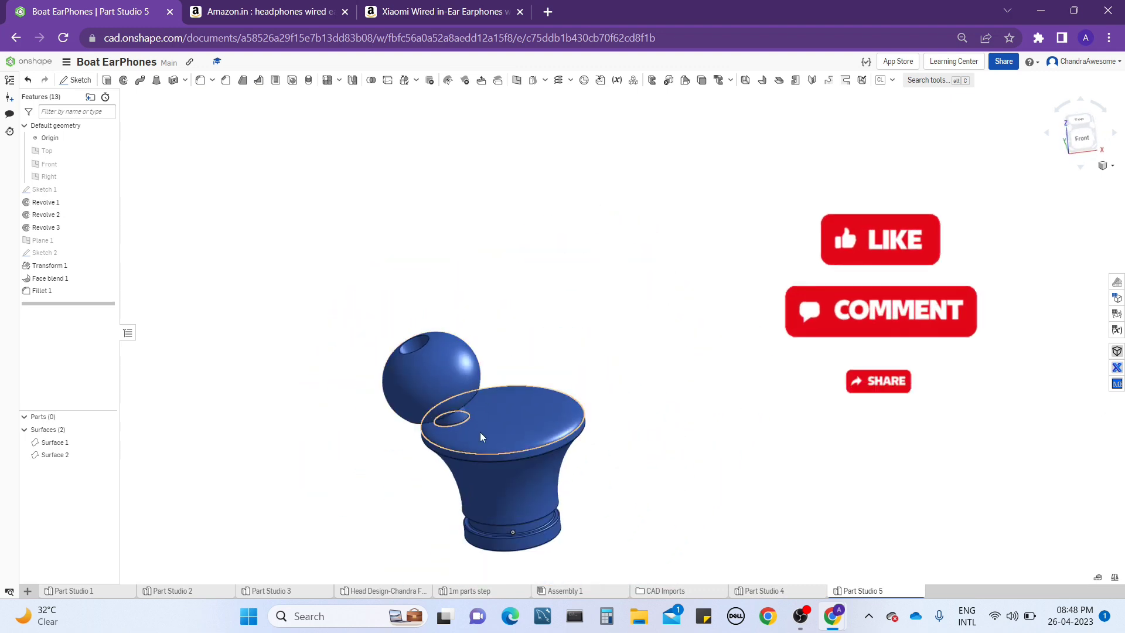
{"action": "scroll", "coordinate": [483, 441], "scroll_direction": "up", "scroll_amount": 3}
{"action": "right_click_drag", "start_coordinate": [483, 446], "coordinate": [540, 375]}
{"action": "scroll", "coordinate": [533, 333], "scroll_direction": "up", "scroll_amount": 4}
{"action": "scroll", "coordinate": [539, 394], "scroll_direction": "down", "scroll_amount": 3}
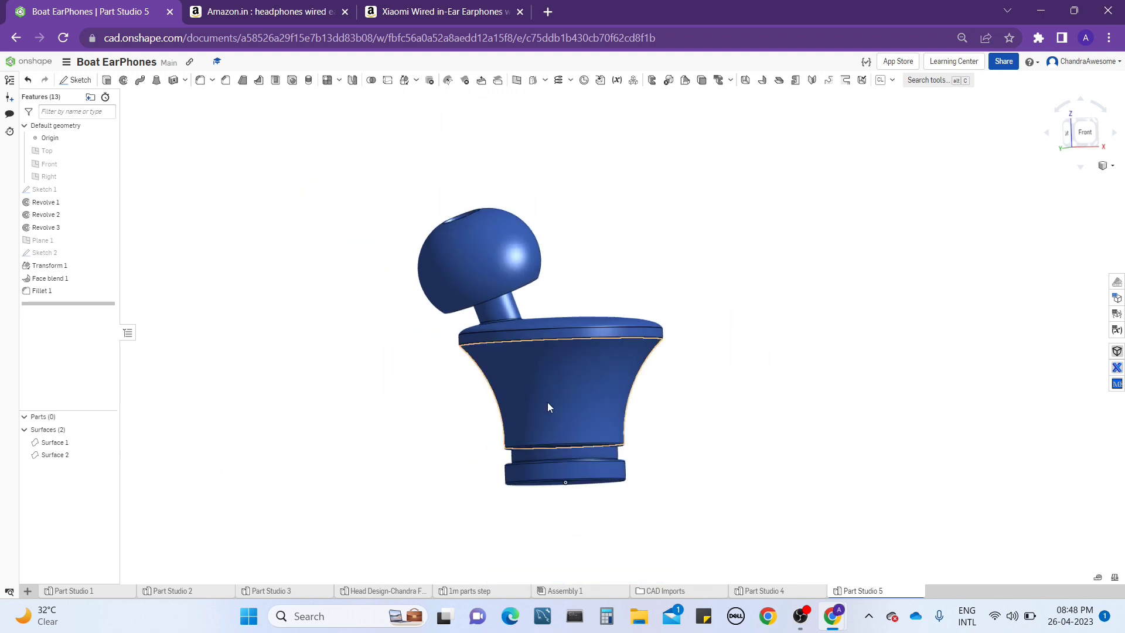
{"action": "left_click", "coordinate": [1083, 129]}
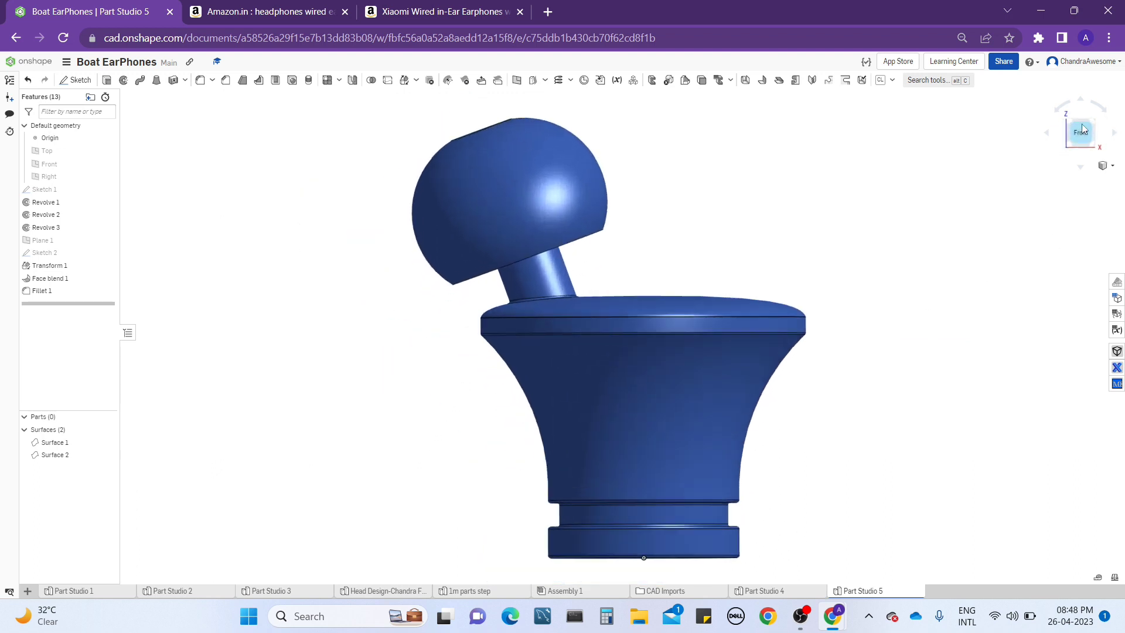